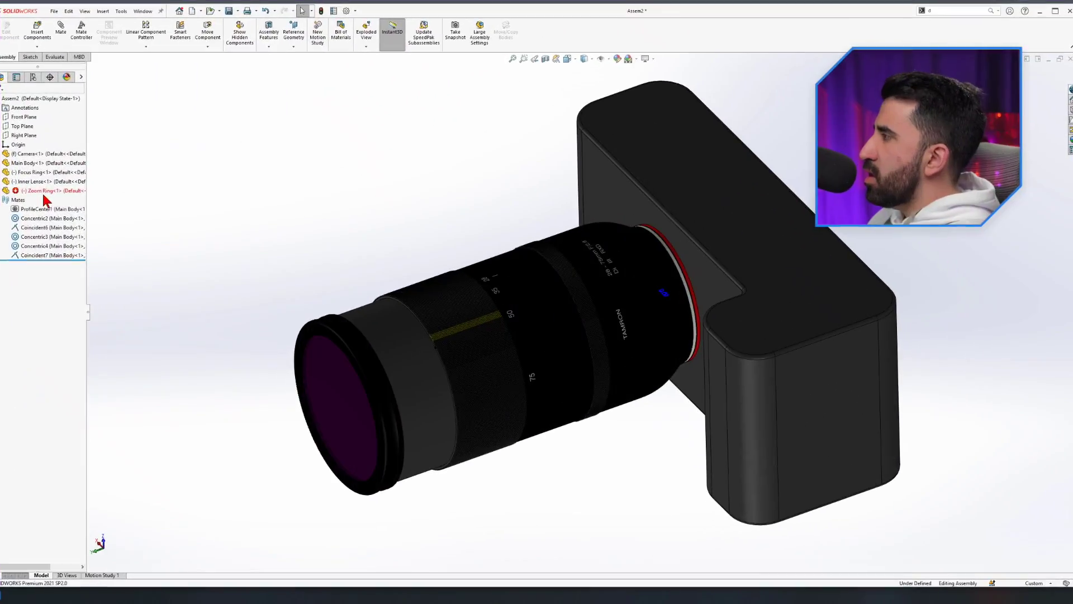
Collapse the mates list in the assembly's feature tree
{"action": "left_click", "coordinate": [42, 191]}
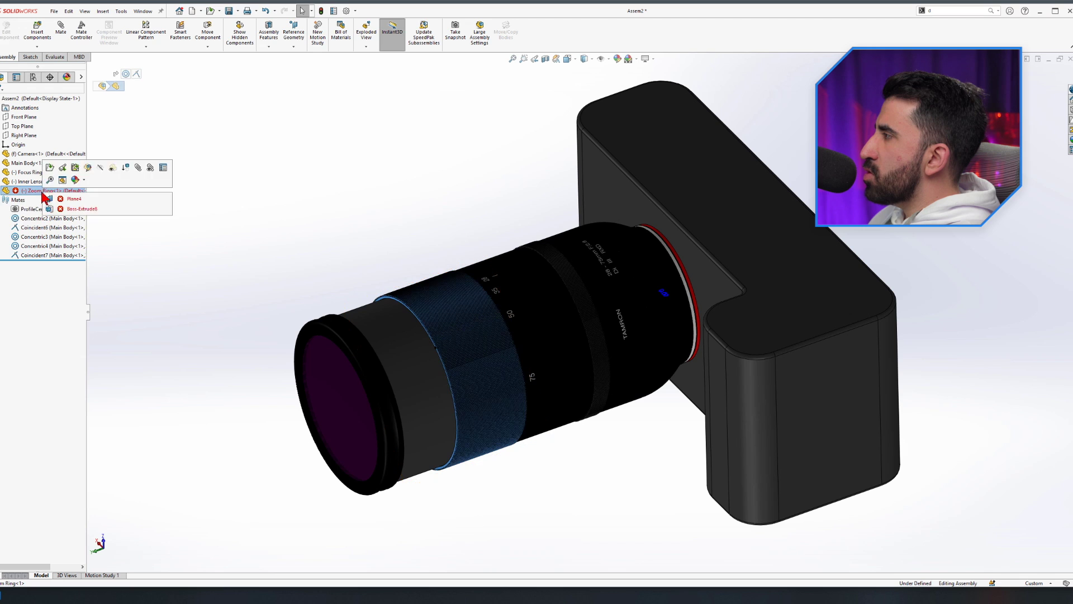
{"action": "left_click", "coordinate": [1, 200]}
{"action": "left_click", "coordinate": [208, 234]}
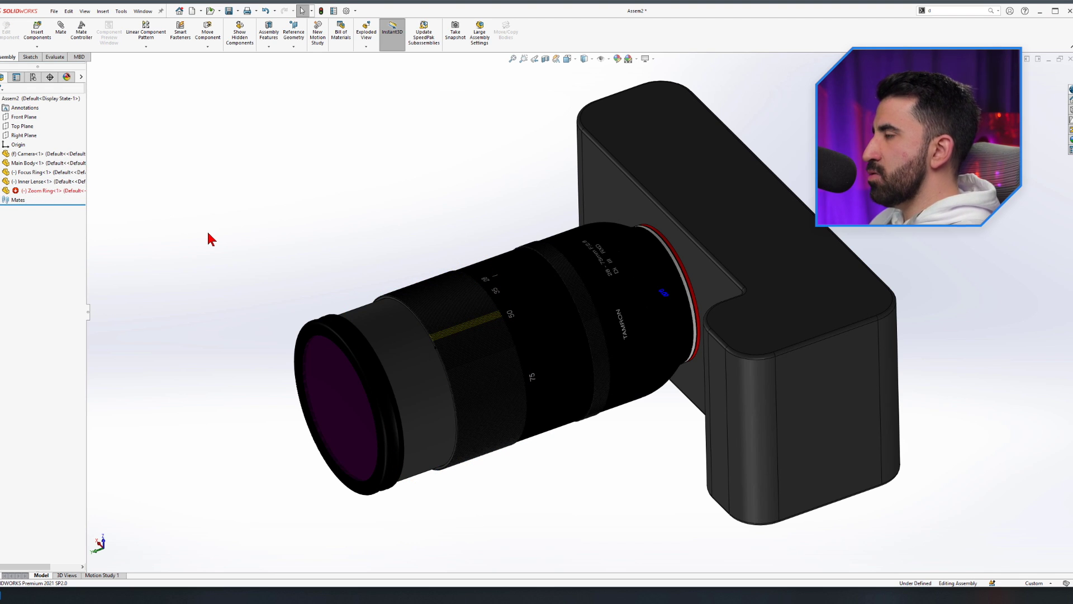
Turn the zoom ring to the 75 mark and slide the inner lens partly out of it to test their motion
{"action": "scroll", "coordinate": [498, 421], "scroll_direction": "down", "scroll_amount": 2}
{"action": "middle_click_drag", "start_coordinate": [498, 421], "coordinate": [473, 441]}
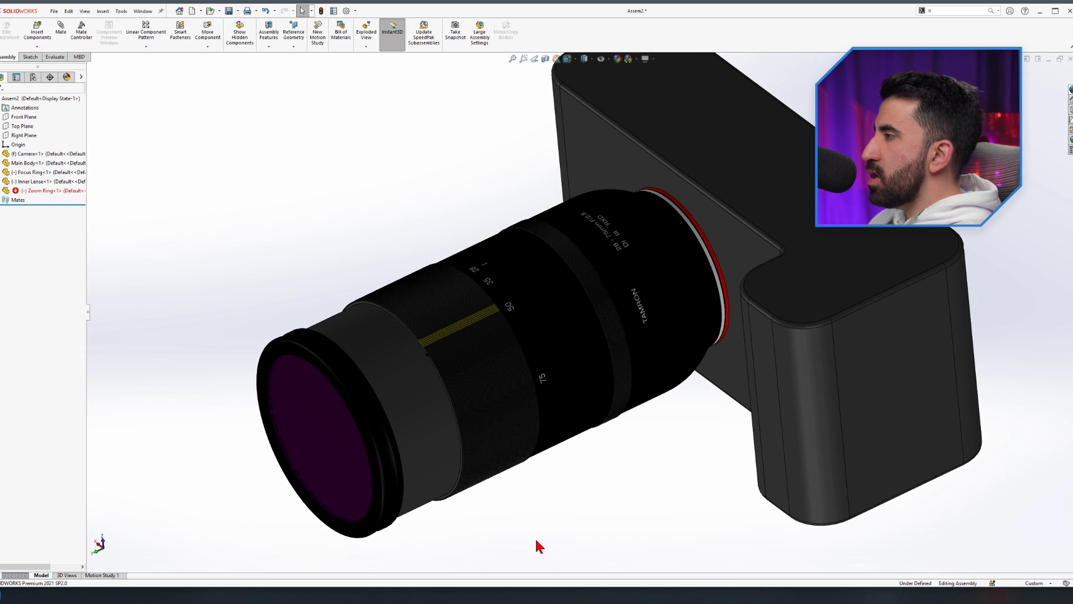
{"action": "left_click", "coordinate": [406, 383]}
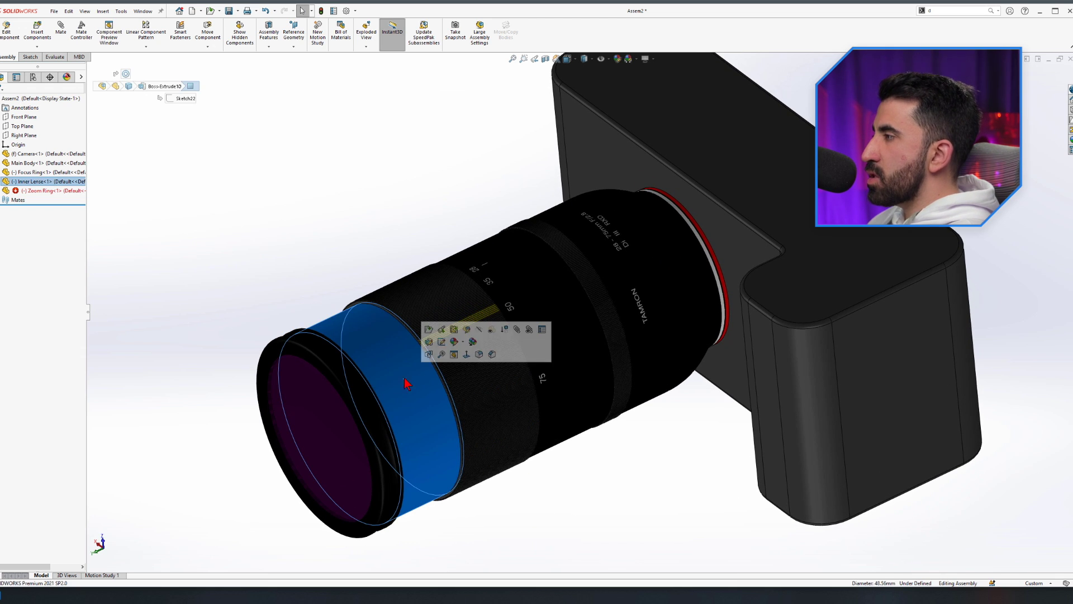
{"action": "key", "text": "Escape"}
{"action": "left_click_drag", "start_coordinate": [391, 268], "coordinate": [611, 472]}
{"action": "left_click_drag", "start_coordinate": [393, 366], "coordinate": [625, 464]}
Switch to Lense Assembly, turn its zoom ring to the 75 mark to check the linked lens motion, and return to Assem2
{"action": "key", "text": "ctrl+Tab"}
{"action": "left_click", "coordinate": [513, 330]}
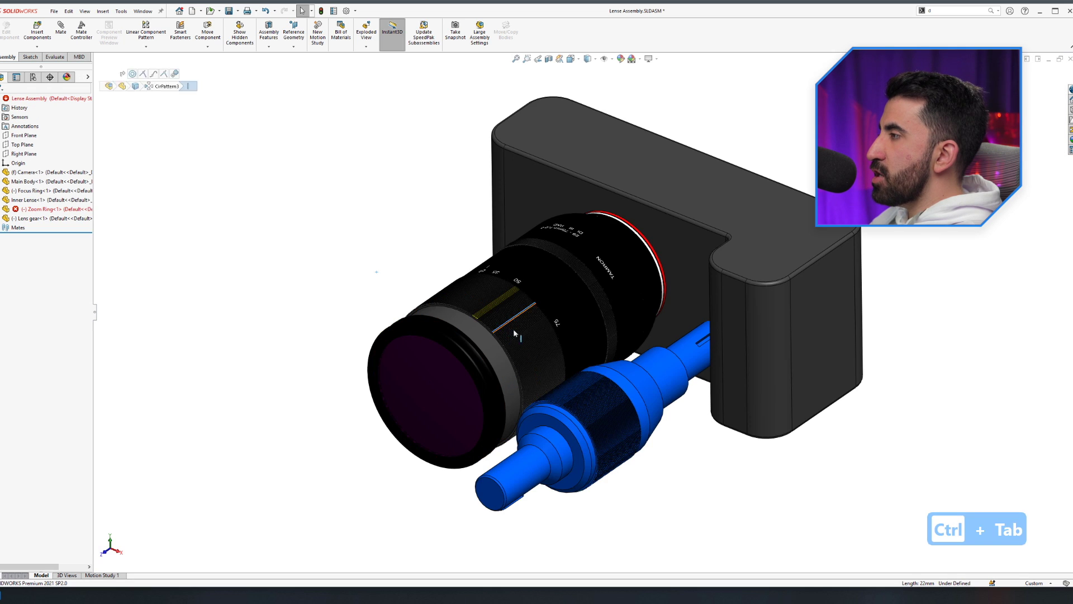
{"action": "left_click_drag", "start_coordinate": [513, 328], "coordinate": [732, 540]}
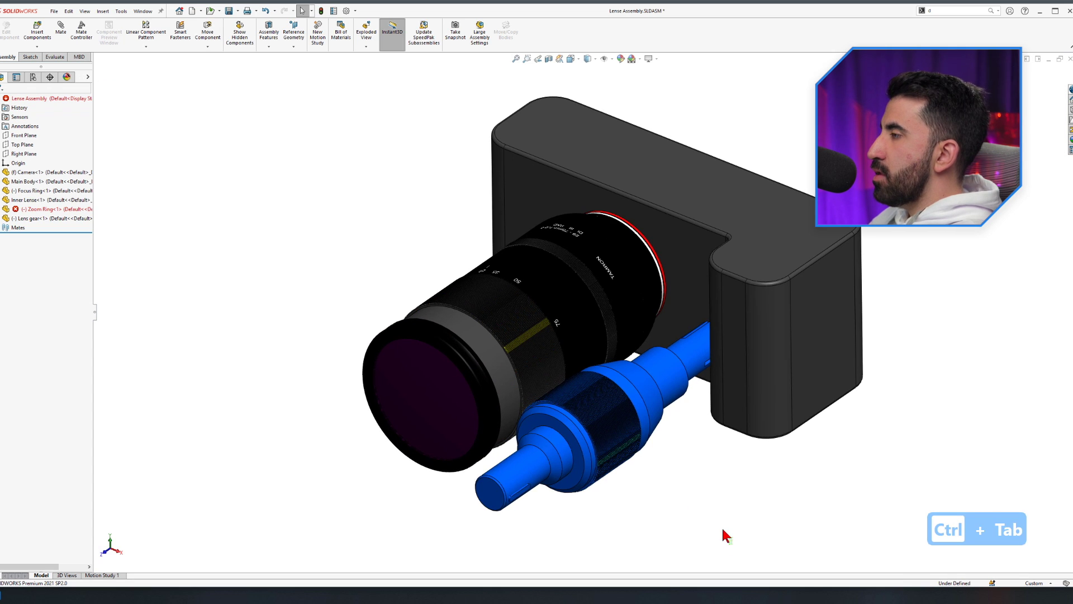
{"action": "key", "text": "ctrl+Tab"}
Open the Zoom Ring part from its grooved inner face in the assembly
{"action": "scroll", "coordinate": [486, 428], "scroll_direction": "down", "scroll_amount": 5}
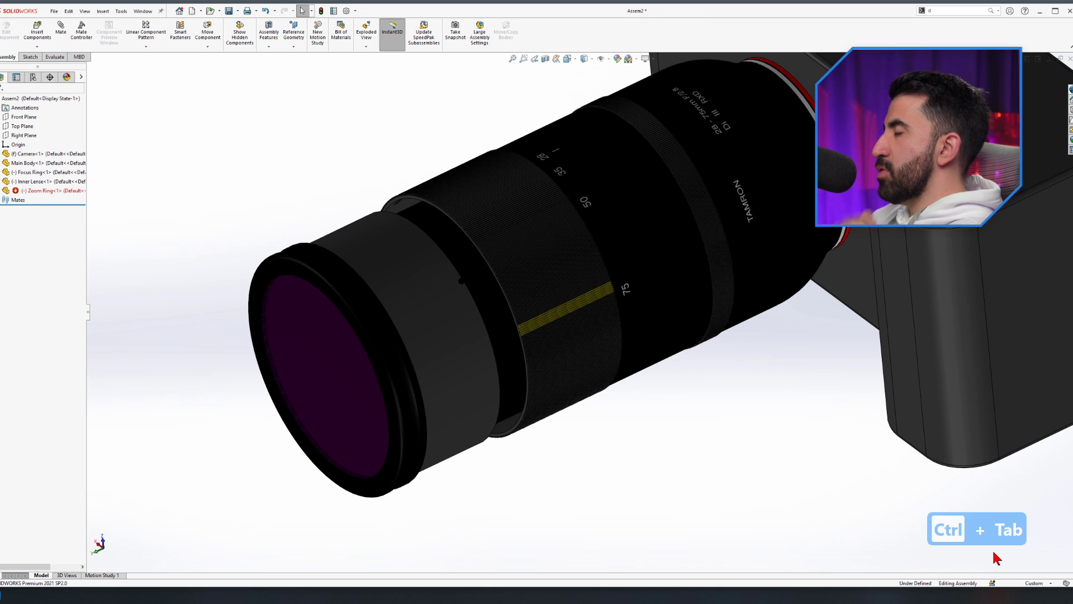
{"action": "scroll", "coordinate": [419, 316], "scroll_direction": "down", "scroll_amount": 3}
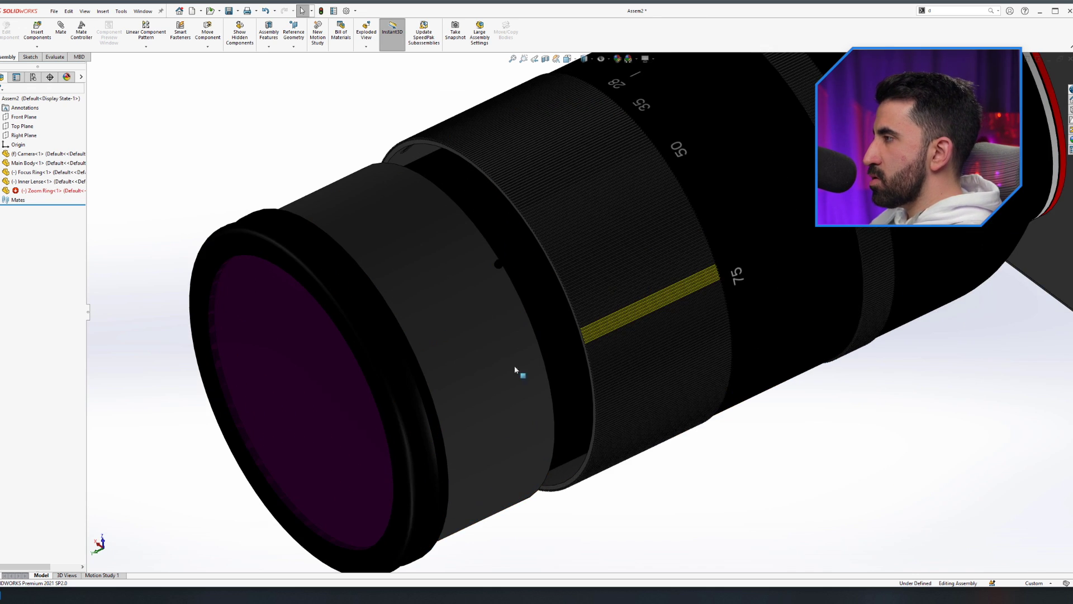
{"action": "middle_click_drag", "start_coordinate": [608, 394], "coordinate": [624, 397]}
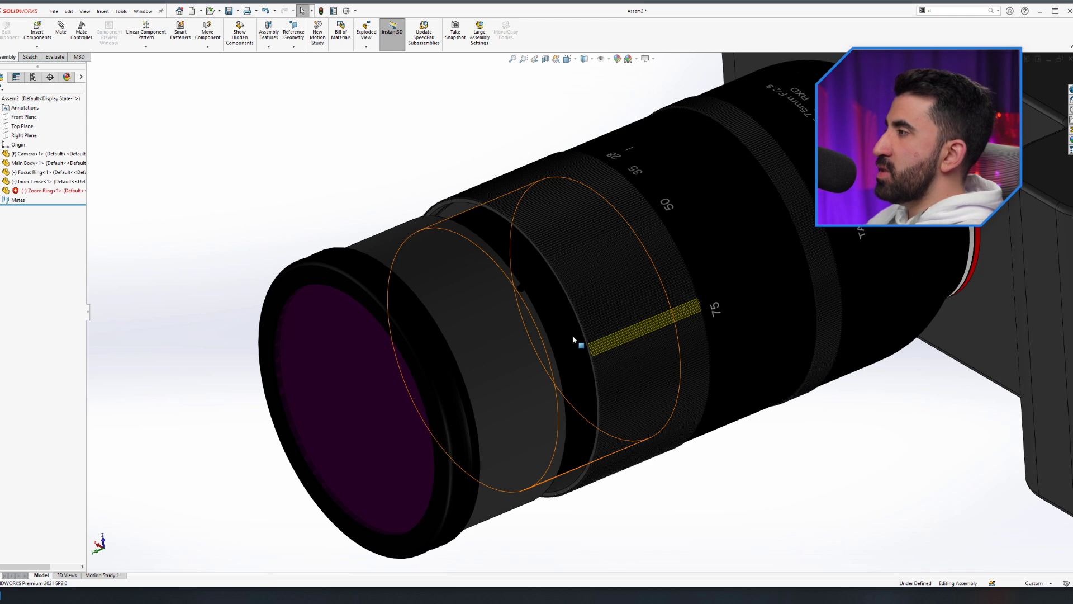
{"action": "scroll", "coordinate": [481, 207], "scroll_direction": "down", "scroll_amount": 2}
{"action": "scroll", "coordinate": [482, 206], "scroll_direction": "down", "scroll_amount": 5}
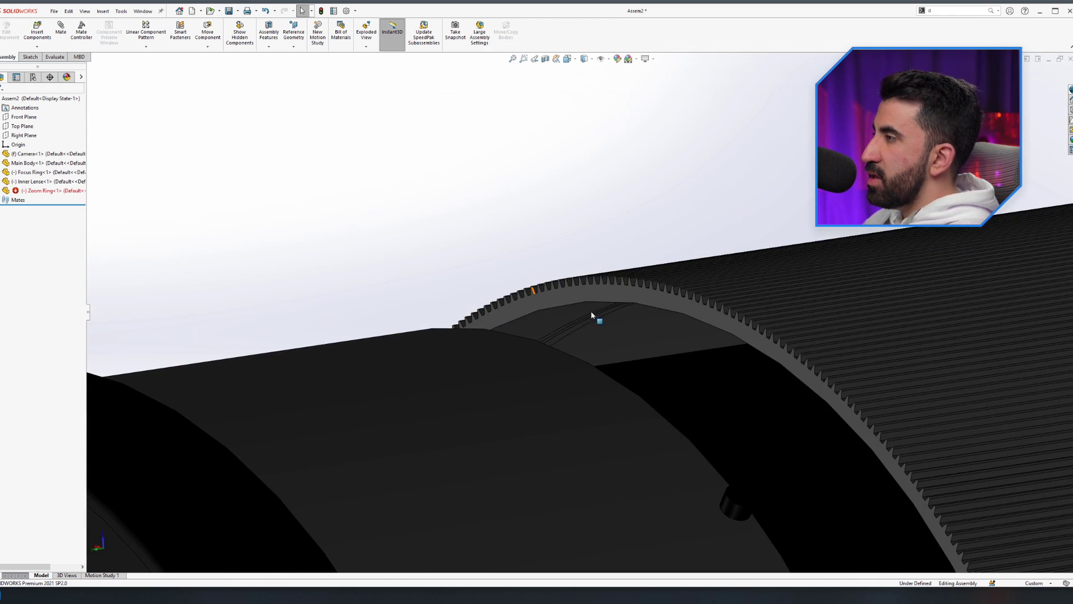
{"action": "left_click", "coordinate": [602, 320]}
{"action": "left_click", "coordinate": [480, 212]}
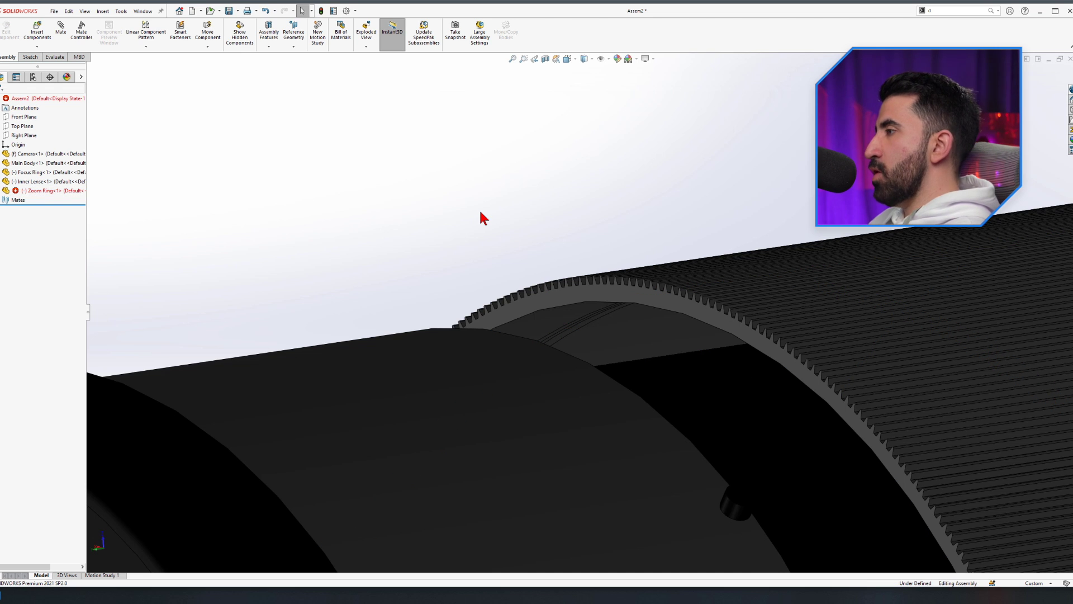
{"action": "left_click", "coordinate": [669, 353]}
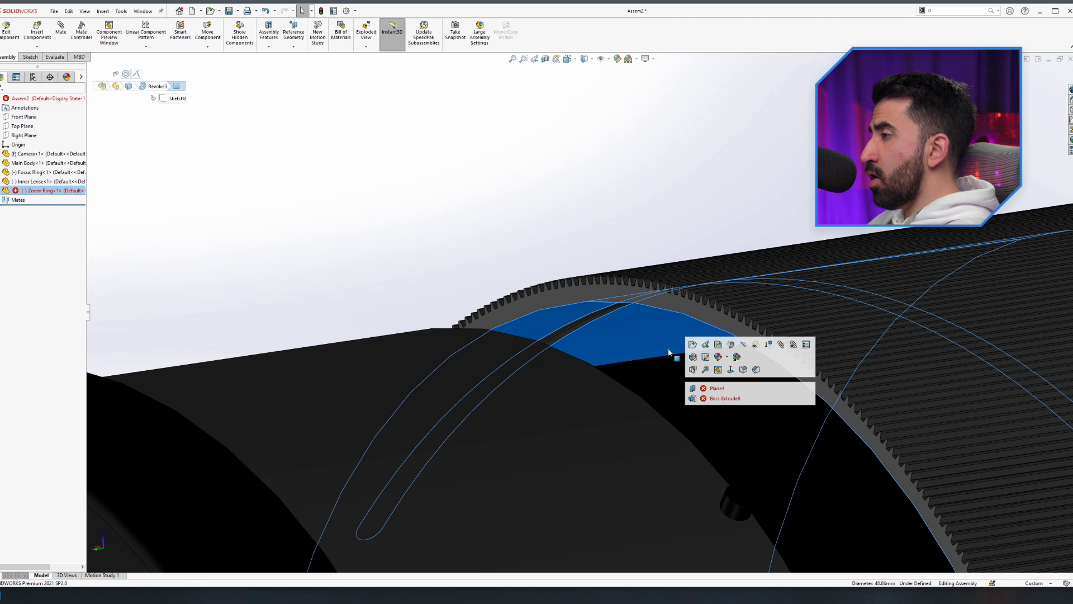
{"action": "left_click", "coordinate": [692, 345]}
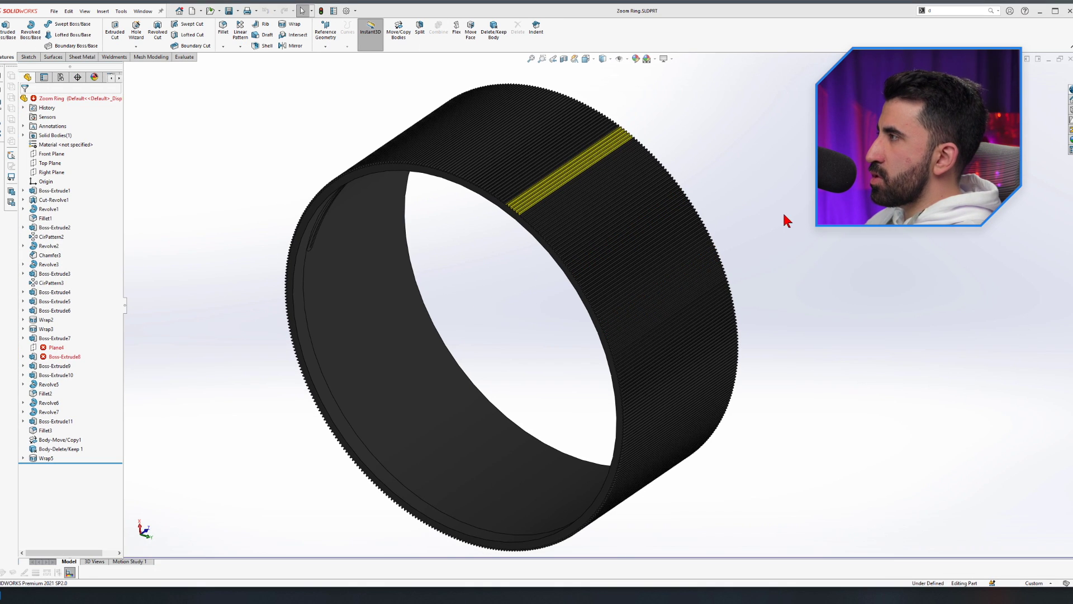
Try to recolour the whole Zoom Ring part blue with RGB 0, 71, 229
{"action": "middle_click_drag", "start_coordinate": [761, 233], "coordinate": [882, 262]}
{"action": "key", "text": "ctrl+7"}
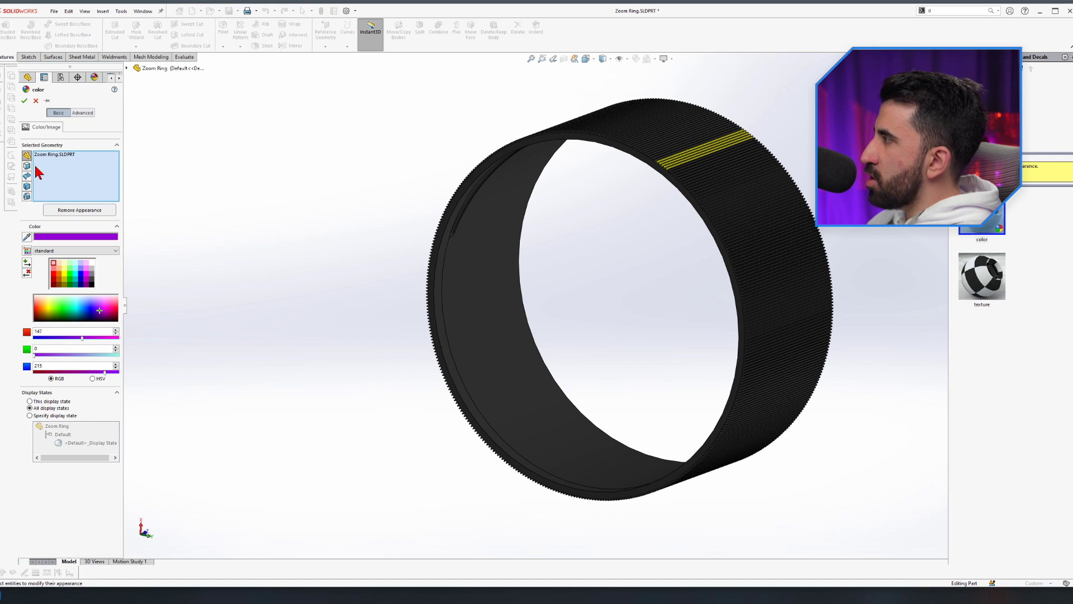
{"action": "left_click", "coordinate": [500, 205]}
{"action": "left_click_drag", "start_coordinate": [69, 346], "coordinate": [65, 338]}
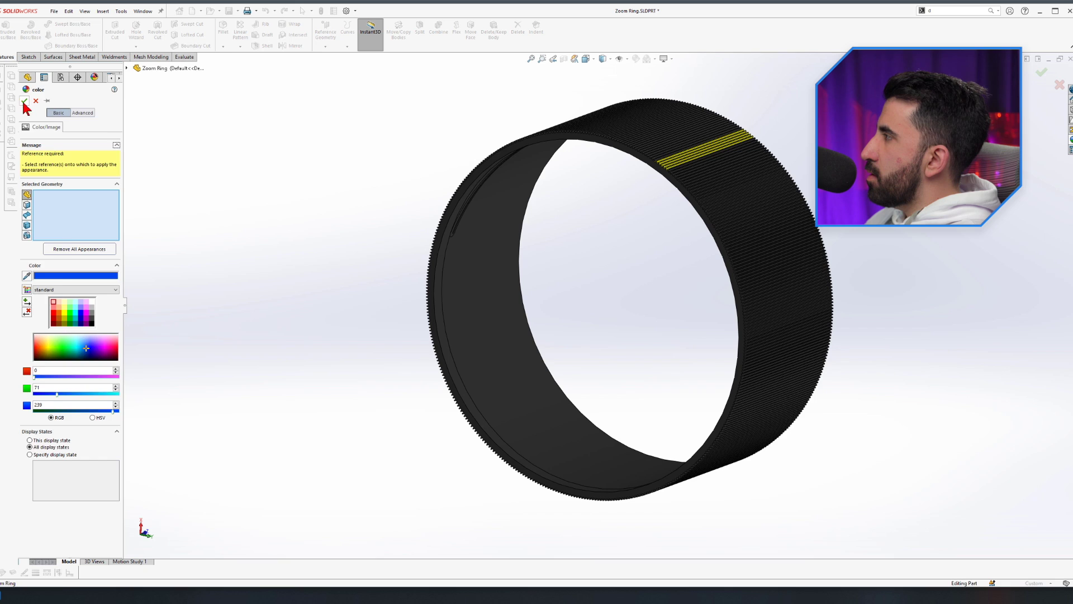
{"action": "left_click", "coordinate": [24, 101]}
Recolour the Zoom Ring body light green with RGB 171, 255, 95 by editing its existing appearance, and save the part
{"action": "left_click", "coordinate": [96, 78]}
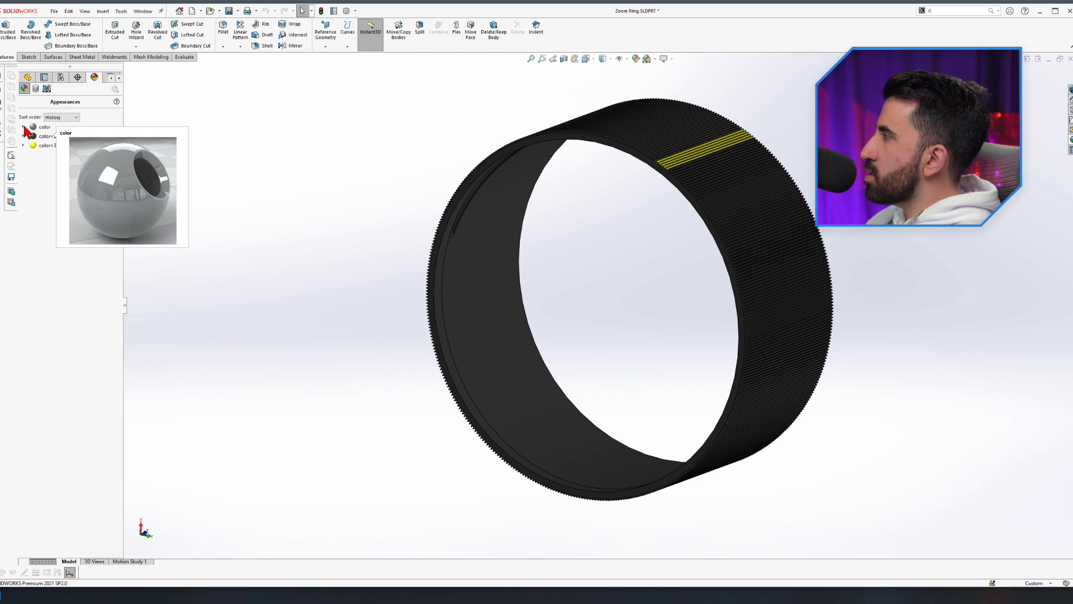
{"action": "left_click", "coordinate": [23, 136]}
{"action": "right_click", "coordinate": [42, 136]}
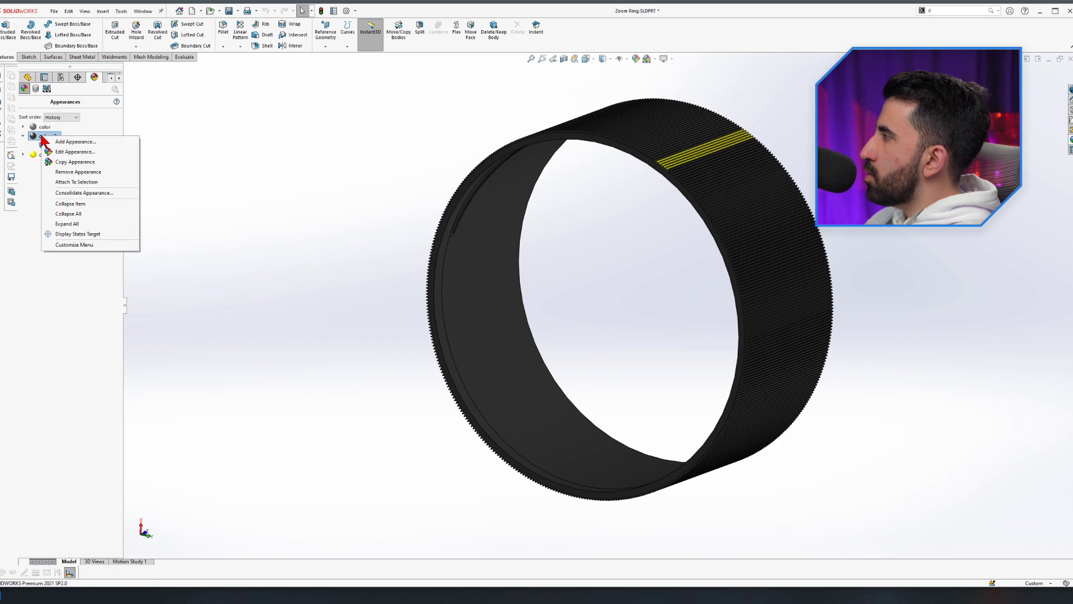
{"action": "left_click", "coordinate": [88, 152]}
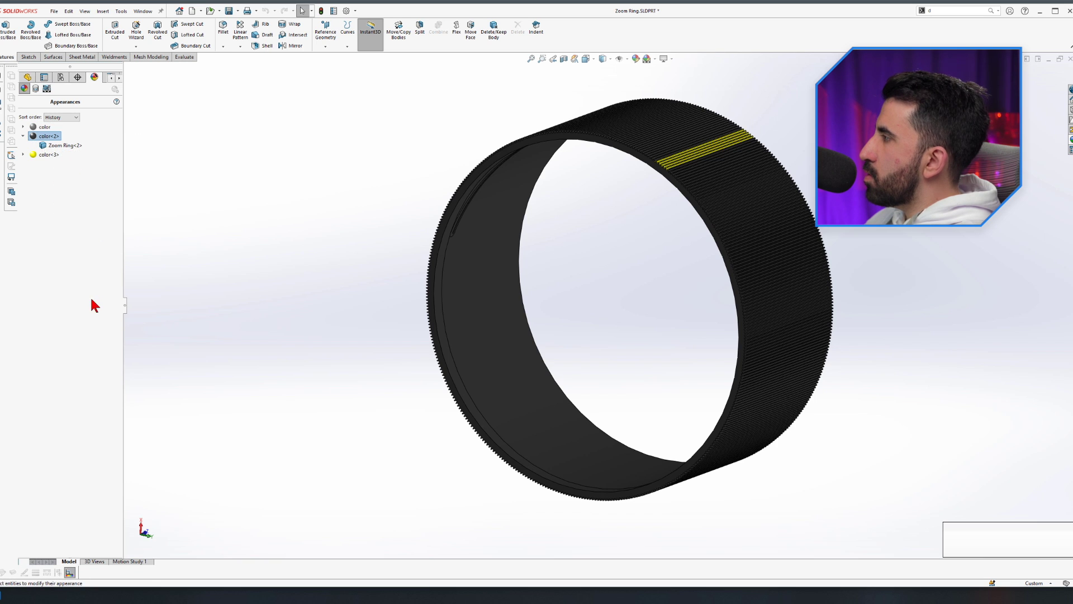
{"action": "left_click_drag", "start_coordinate": [78, 309], "coordinate": [55, 303]}
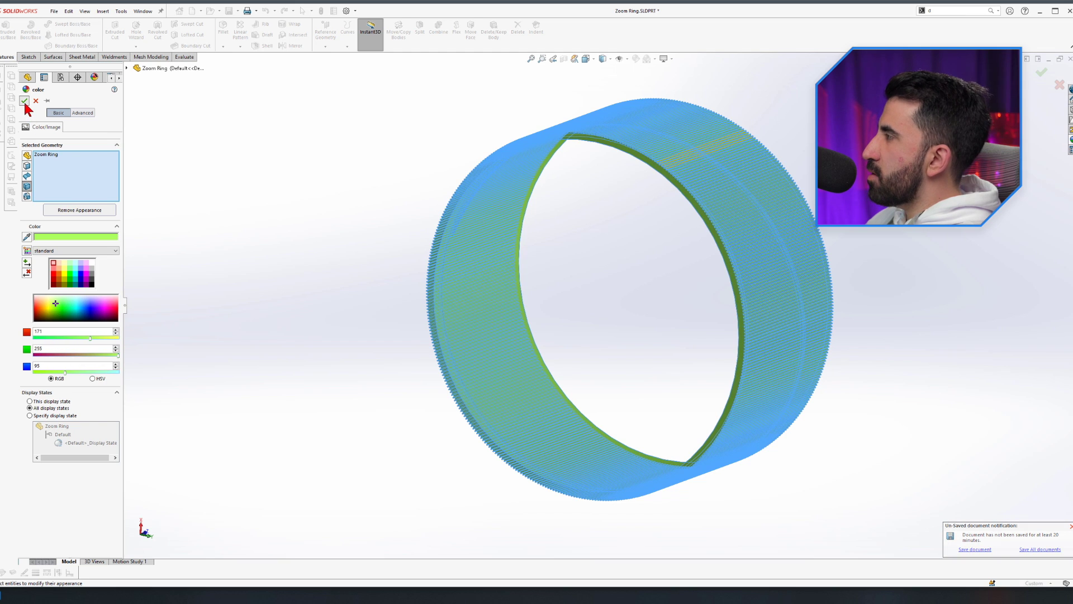
{"action": "left_click", "coordinate": [24, 100]}
{"action": "scroll", "coordinate": [614, 501], "scroll_direction": "down", "scroll_amount": 2}
{"action": "middle_click_drag", "start_coordinate": [614, 500], "coordinate": [617, 489]}
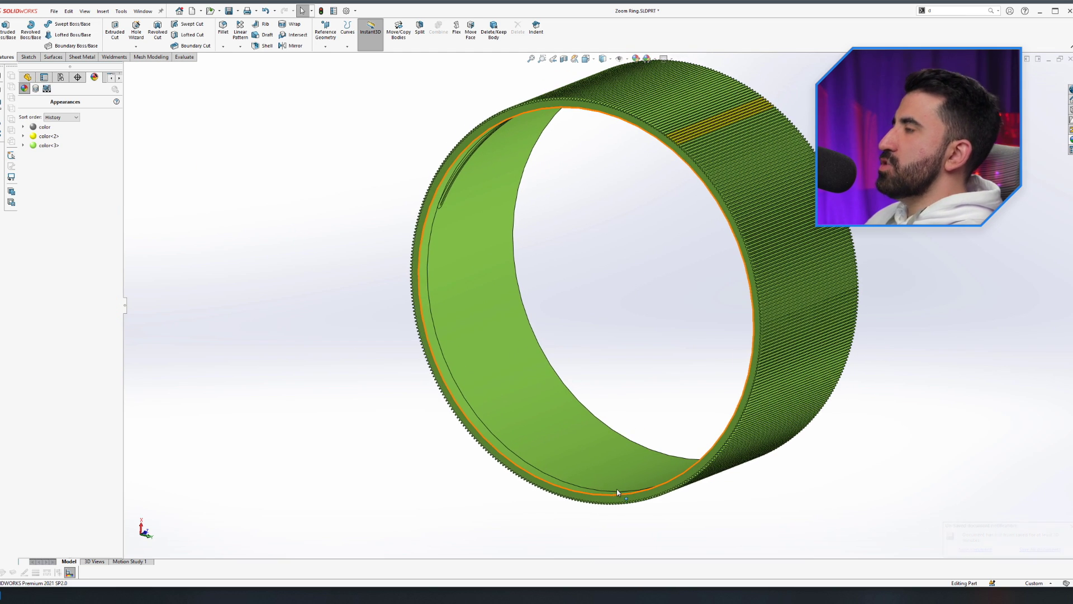
{"action": "key", "text": "ctrl+s"}
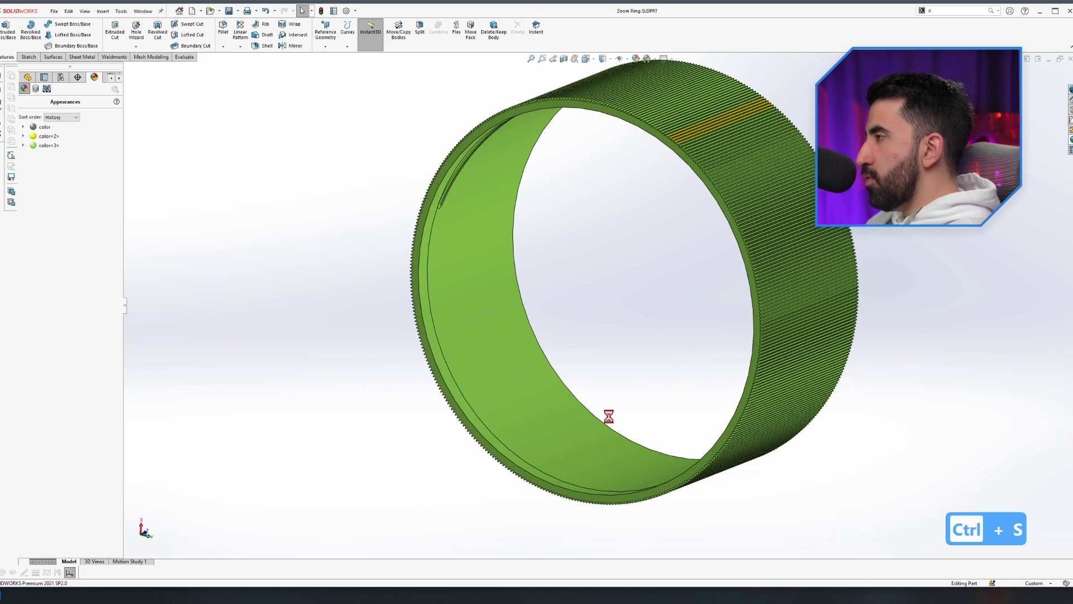
Examine the helical grooves on the zoom ring's inner face
{"action": "middle_click_drag", "start_coordinate": [515, 161], "coordinate": [599, 180]}
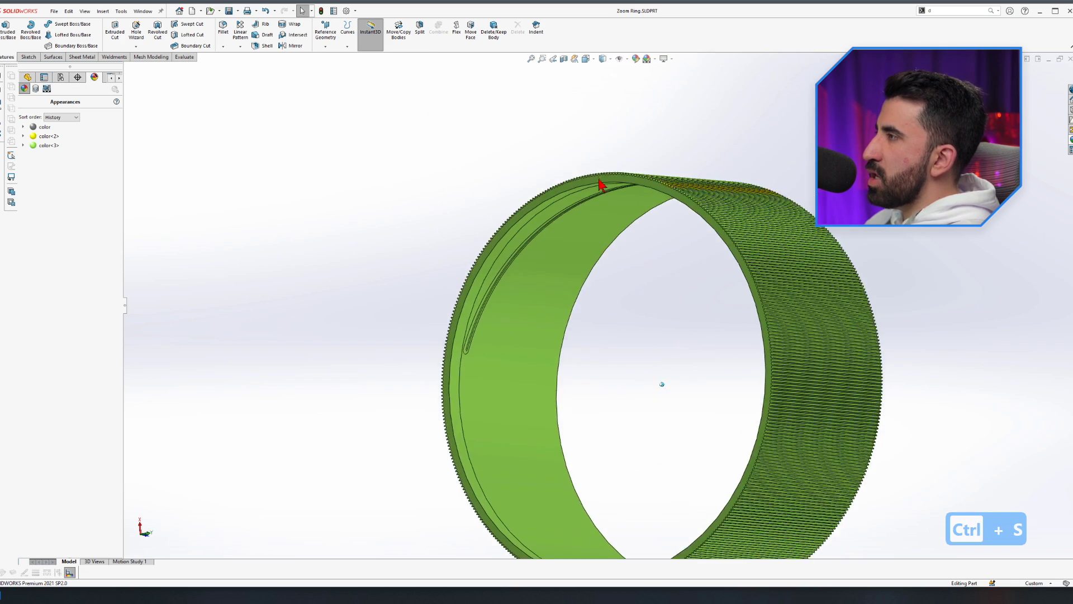
{"action": "scroll", "coordinate": [599, 181], "scroll_direction": "down", "scroll_amount": 3}
{"action": "scroll", "coordinate": [612, 276], "scroll_direction": "up", "scroll_amount": 3}
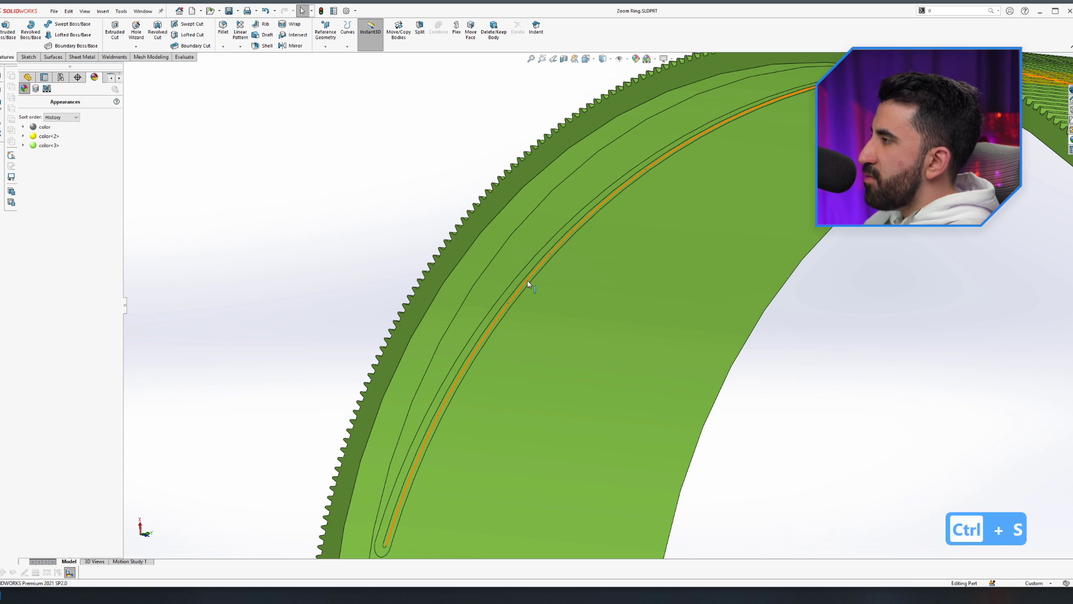
{"action": "left_click", "coordinate": [530, 283]}
{"action": "scroll", "coordinate": [771, 391], "scroll_direction": "down", "scroll_amount": 5}
{"action": "mouse_move", "coordinate": [766, 391]}
{"action": "middle_mouse_down"}
{"action": "mouse_move", "coordinate": [754, 397]}
{"action": "mouse_move", "coordinate": [714, 380]}
{"action": "mouse_move", "coordinate": [793, 349]}
{"action": "mouse_move", "coordinate": [633, 557]}
{"action": "mouse_move", "coordinate": [728, 352]}
{"action": "mouse_move", "coordinate": [549, 240]}
{"action": "mouse_move", "coordinate": [501, 163]}
{"action": "mouse_move", "coordinate": [491, 108]}
{"action": "mouse_move", "coordinate": [596, 100]}
{"action": "mouse_move", "coordinate": [542, 243]}
{"action": "mouse_move", "coordinate": [694, 118]}
{"action": "mouse_move", "coordinate": [744, 179]}
{"action": "middle_mouse_up"}
{"action": "left_click", "coordinate": [796, 240]}
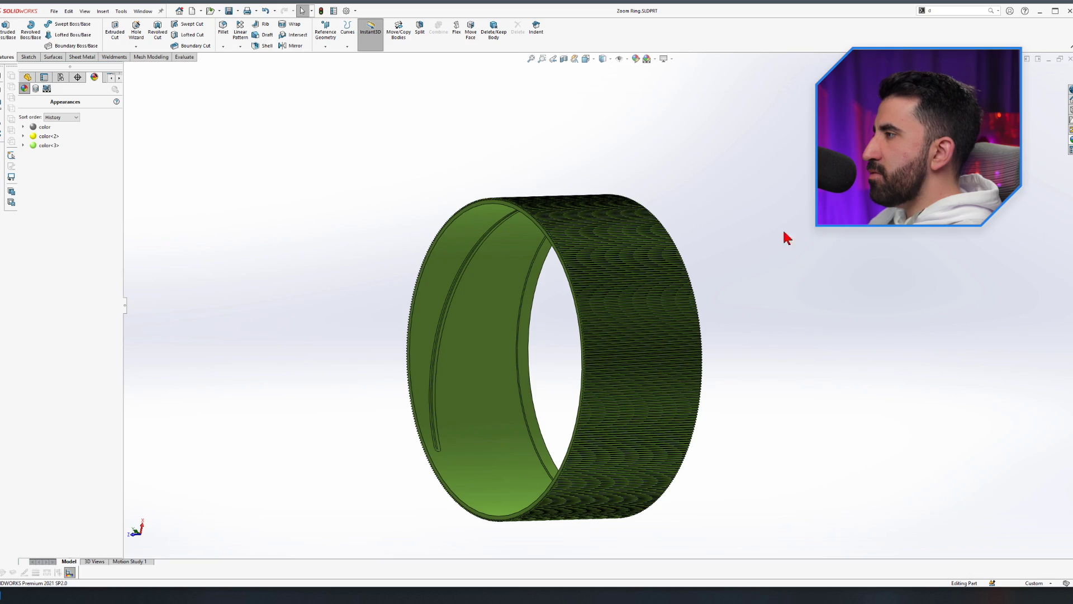
Return to Assem2 and select the small cylindrical pin on the inner lens beside the zoom ring to inspect it
{"action": "key", "text": "ctrl+Tab"}
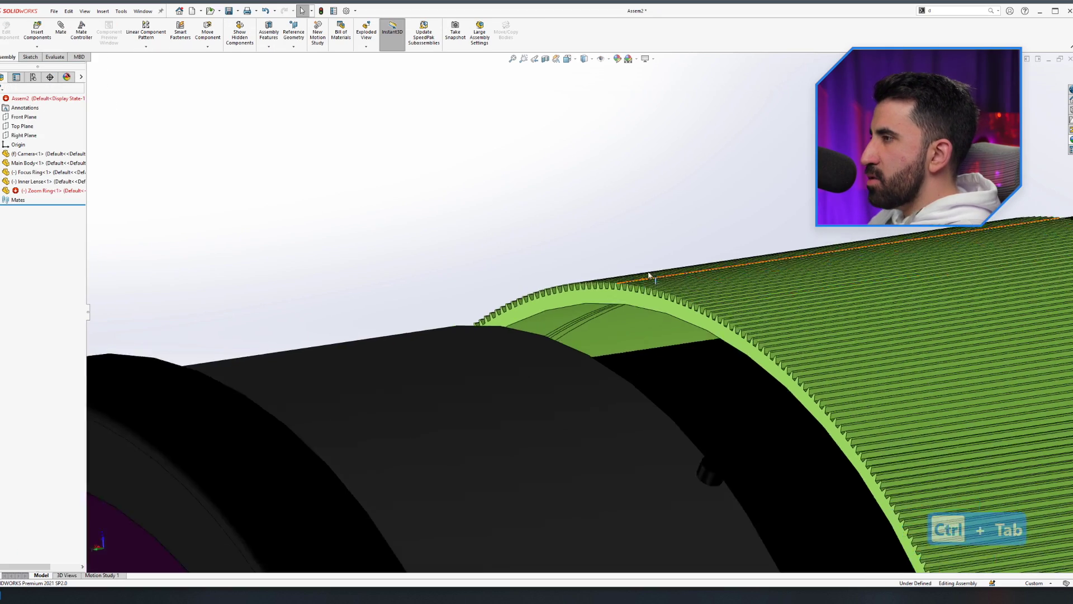
{"action": "scroll", "coordinate": [696, 327], "scroll_direction": "up", "scroll_amount": 3}
{"action": "scroll", "coordinate": [686, 315], "scroll_direction": "down", "scroll_amount": 3}
{"action": "scroll", "coordinate": [685, 314], "scroll_direction": "up", "scroll_amount": 3}
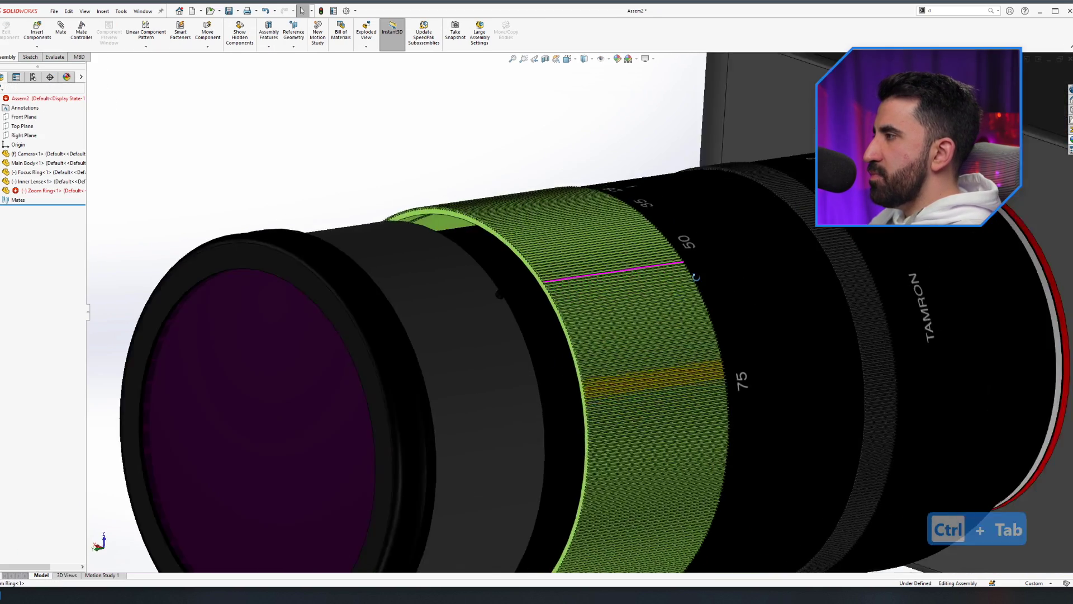
{"action": "scroll", "coordinate": [503, 315], "scroll_direction": "down", "scroll_amount": 6}
{"action": "scroll", "coordinate": [577, 354], "scroll_direction": "down", "scroll_amount": 2}
{"action": "left_click", "coordinate": [576, 330]}
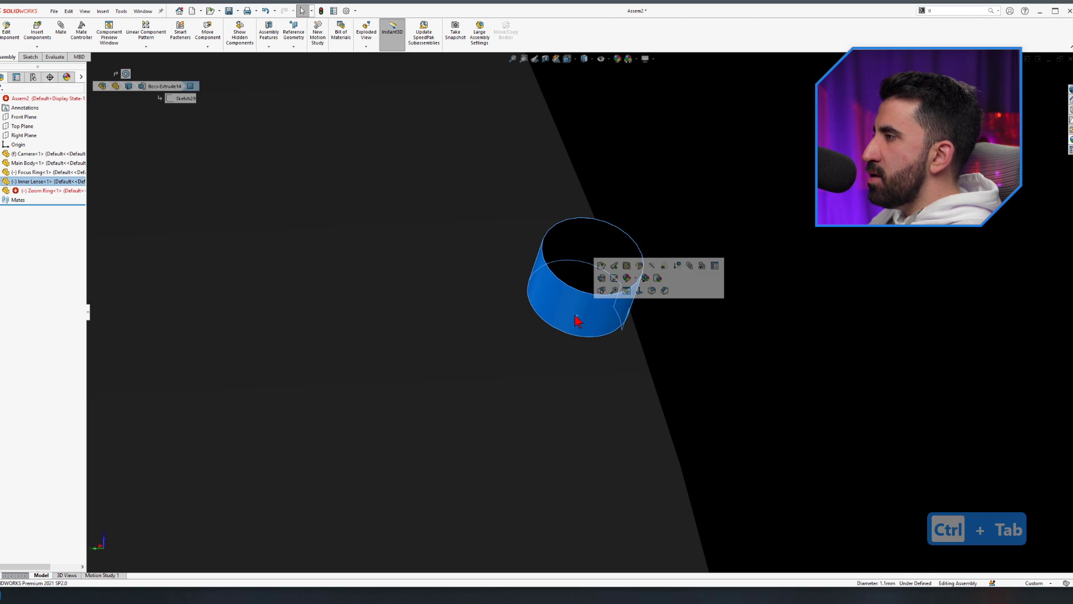
Pull the inner lens completely out of the zoom ring so its rear barrel is exposed
{"action": "scroll", "coordinate": [573, 338], "scroll_direction": "up", "scroll_amount": 6}
{"action": "left_click_drag", "start_coordinate": [497, 335], "coordinate": [186, 293]}
{"action": "left_click", "coordinate": [301, 210]}
{"action": "scroll", "coordinate": [303, 236], "scroll_direction": "up", "scroll_amount": 5}
{"action": "scroll", "coordinate": [546, 412], "scroll_direction": "down", "scroll_amount": 3}
{"action": "middle_click_drag", "start_coordinate": [546, 412], "coordinate": [787, 462]}
{"action": "scroll", "coordinate": [786, 461], "scroll_direction": "up", "scroll_amount": 5}
{"action": "scroll", "coordinate": [587, 367], "scroll_direction": "down", "scroll_amount": 8}
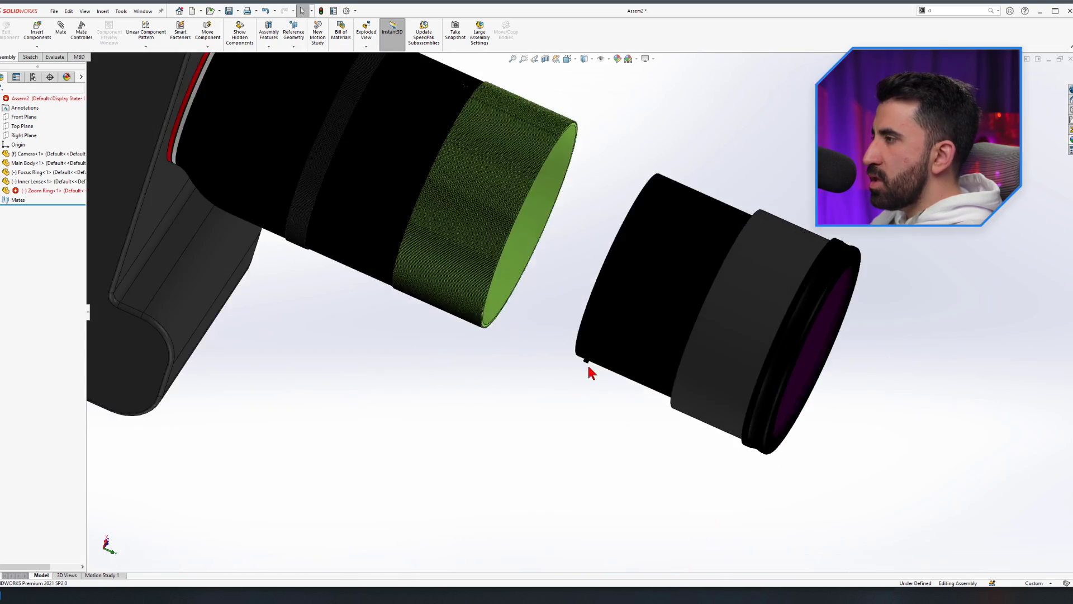
Select the rear and front pins on the inner lens barrel to identify them, and clear the selection
{"action": "left_click", "coordinate": [576, 333]}
{"action": "scroll", "coordinate": [570, 404], "scroll_direction": "up", "scroll_amount": 8}
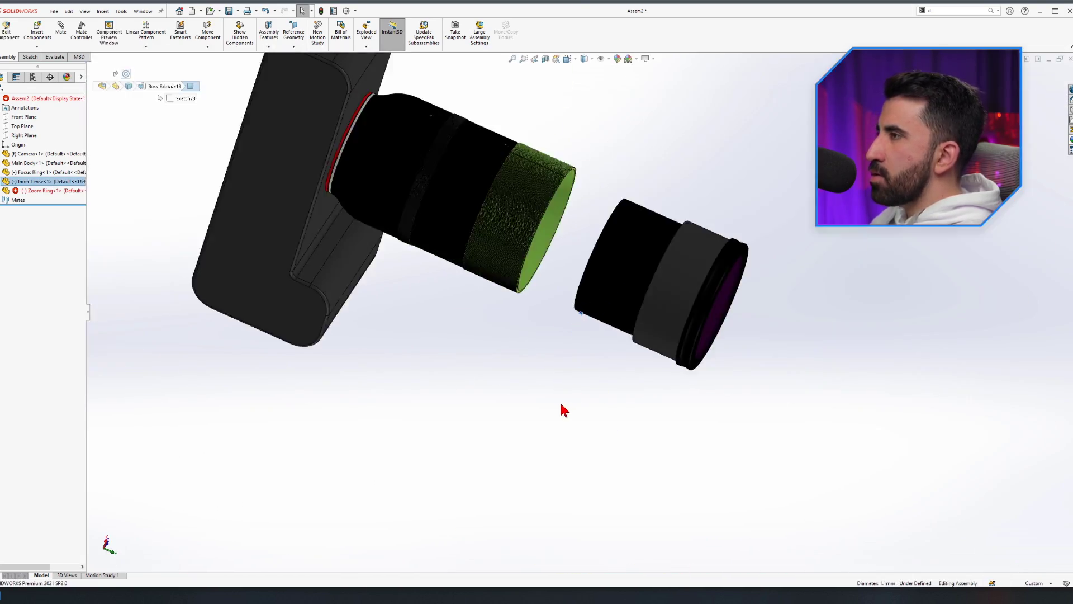
{"action": "scroll", "coordinate": [682, 256], "scroll_direction": "down", "scroll_amount": 6}
{"action": "middle_click_drag", "start_coordinate": [693, 302], "coordinate": [436, 318]}
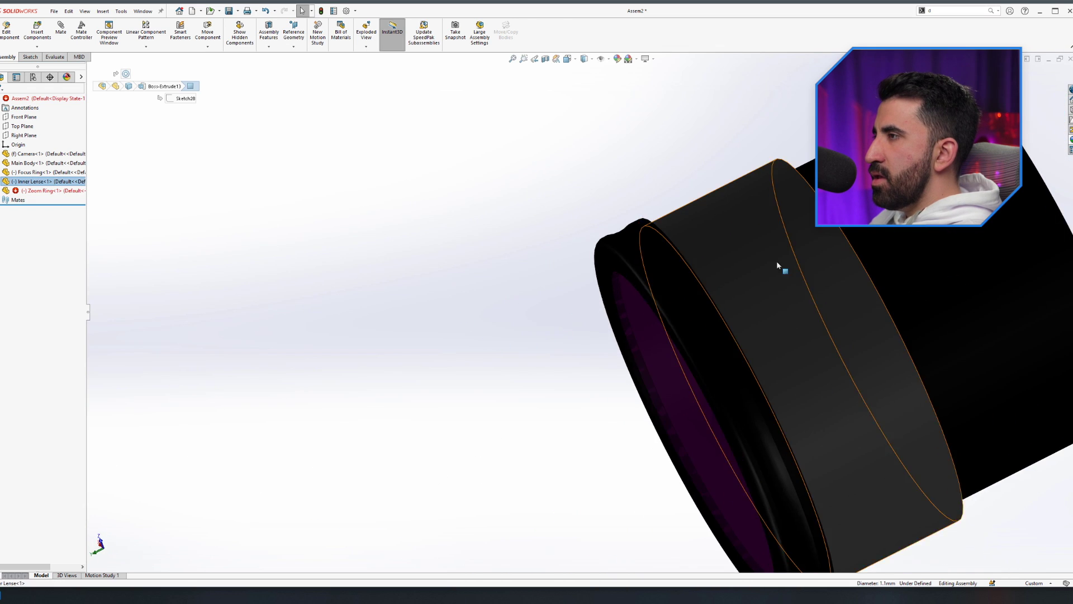
{"action": "scroll", "coordinate": [776, 261], "scroll_direction": "down", "scroll_amount": 7}
{"action": "scroll", "coordinate": [950, 185], "scroll_direction": "down", "scroll_amount": 5}
{"action": "scroll", "coordinate": [704, 256], "scroll_direction": "up", "scroll_amount": 8}
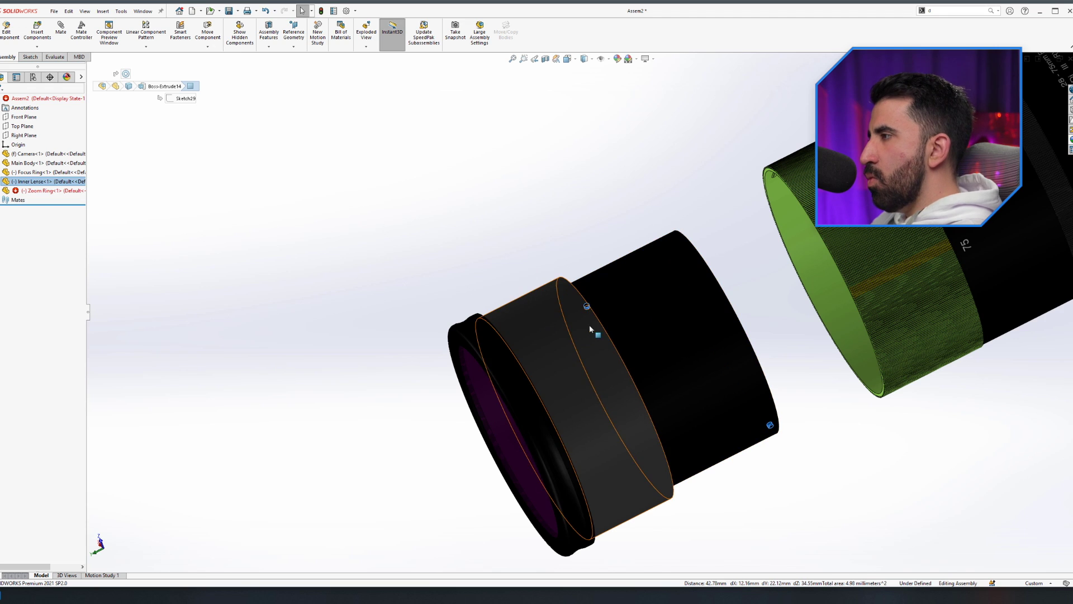
{"action": "left_click", "coordinate": [750, 240]}
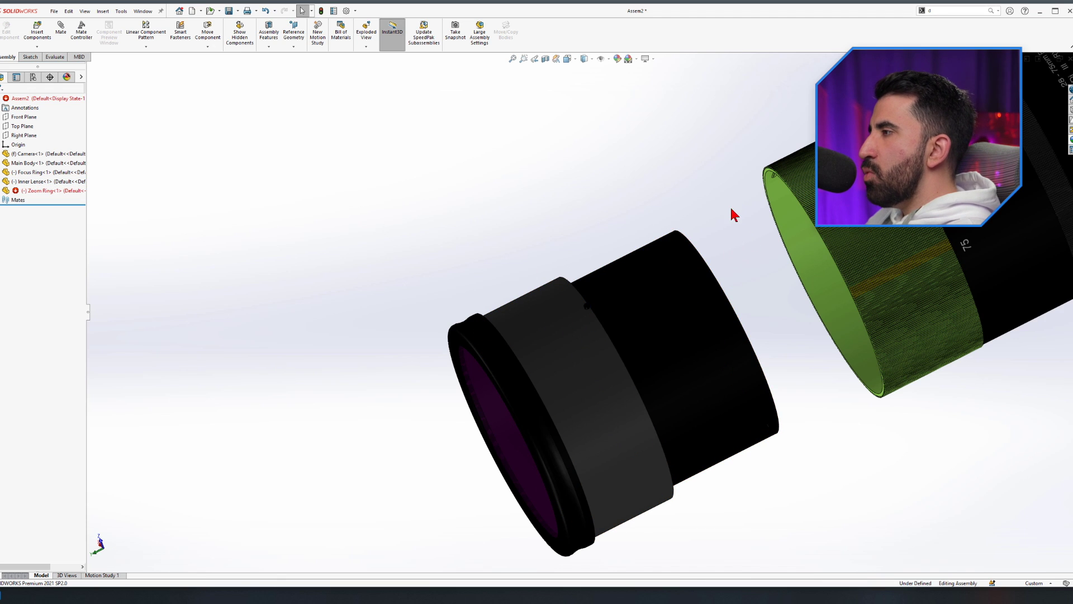
Examine the helical groove inside the zoom ring and the straight slot in the main body
{"action": "scroll", "coordinate": [732, 211], "scroll_direction": "down", "scroll_amount": 2}
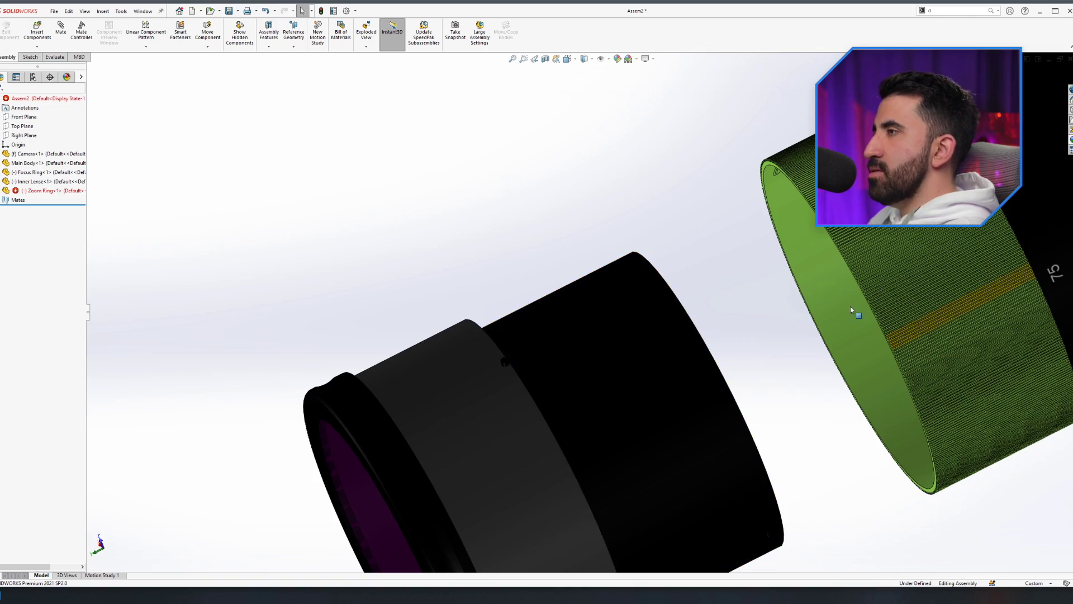
{"action": "scroll", "coordinate": [842, 318], "scroll_direction": "down", "scroll_amount": 3}
{"action": "middle_click_drag", "start_coordinate": [637, 285], "coordinate": [682, 106]}
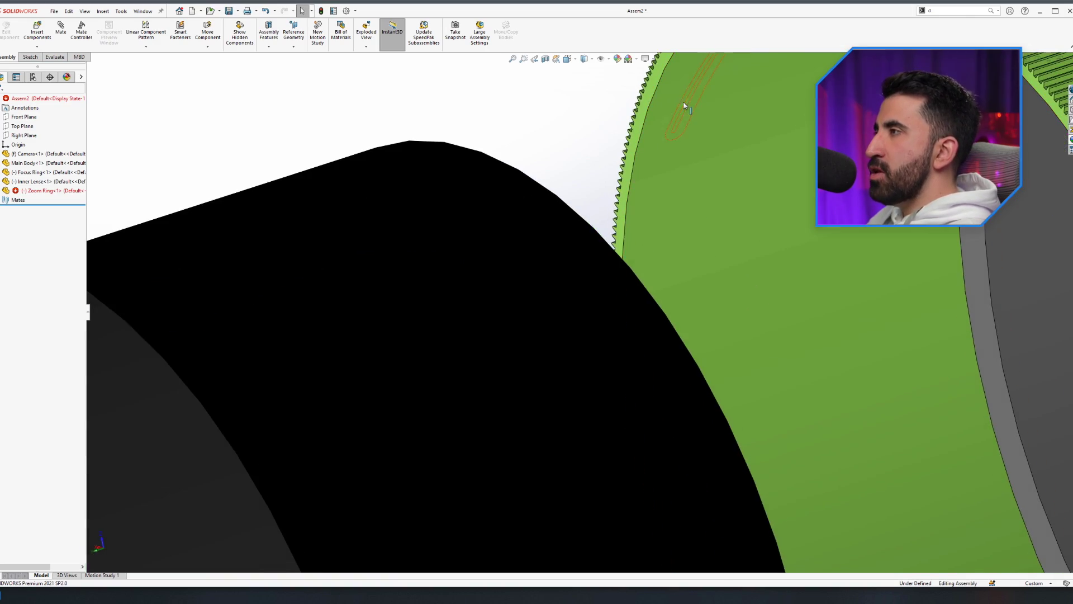
{"action": "scroll", "coordinate": [718, 215], "scroll_direction": "up", "scroll_amount": 5}
{"action": "middle_click_drag", "start_coordinate": [827, 375], "coordinate": [615, 335]}
{"action": "scroll", "coordinate": [494, 266], "scroll_direction": "down", "scroll_amount": 5}
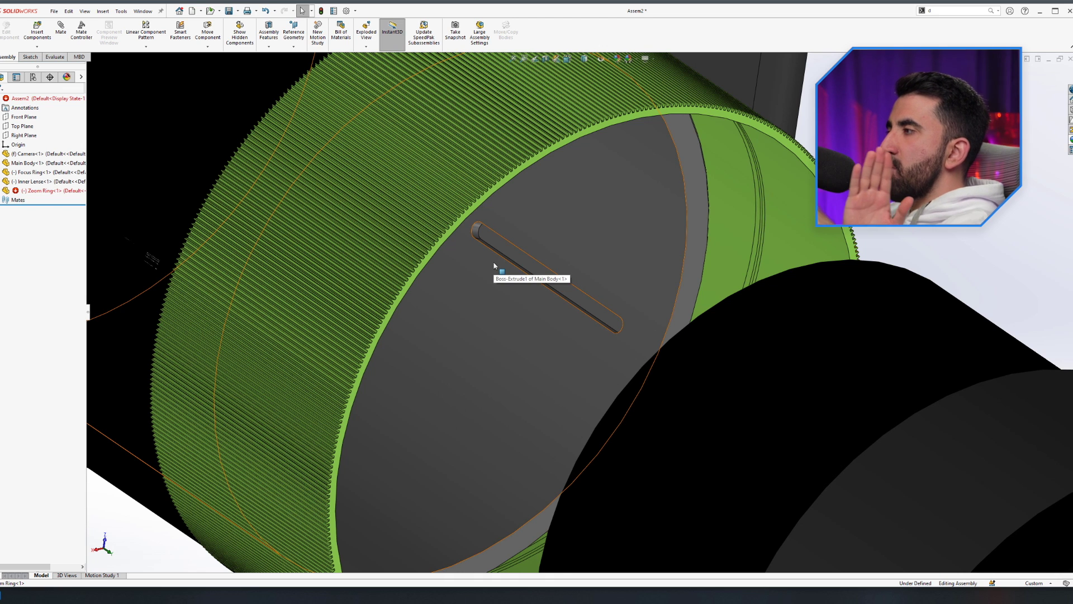
Start a mechanical Slot mate and pick the cylindrical face of the rear pin on the inner lens barrel
{"action": "scroll", "coordinate": [494, 266], "scroll_direction": "up", "scroll_amount": 5}
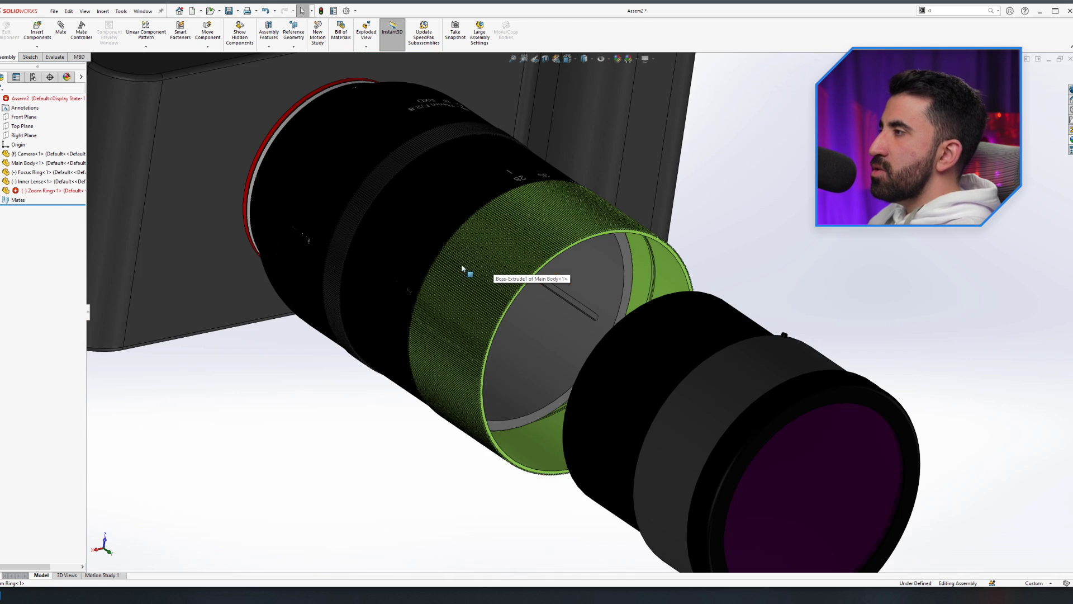
{"action": "scroll", "coordinate": [635, 267], "scroll_direction": "down", "scroll_amount": 3}
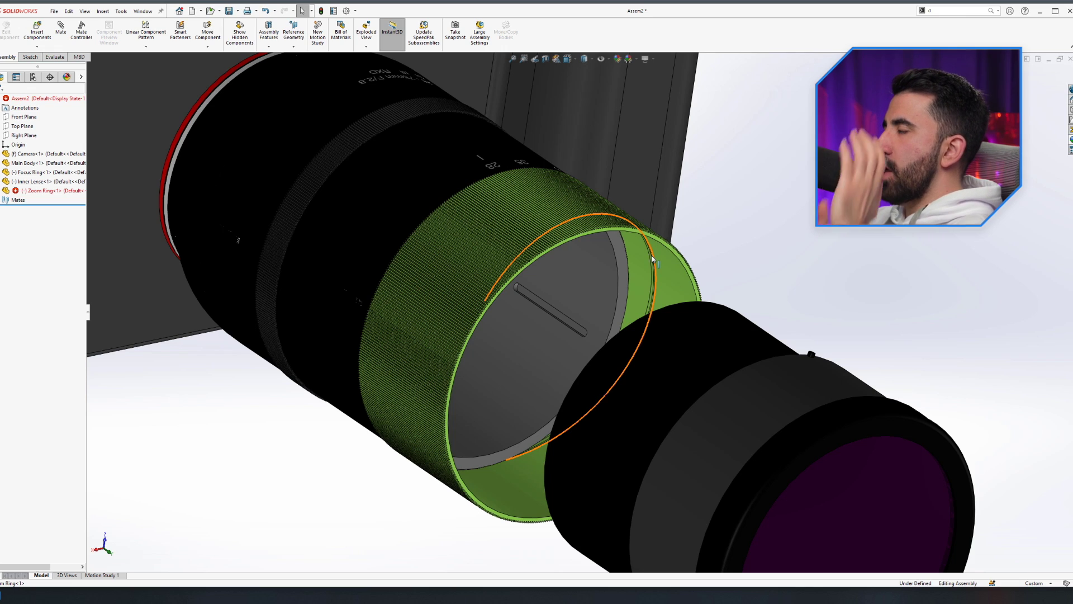
{"action": "left_click", "coordinate": [711, 352]}
{"action": "left_click", "coordinate": [895, 281]}
{"action": "middle_click_drag", "start_coordinate": [896, 281], "coordinate": [731, 453]}
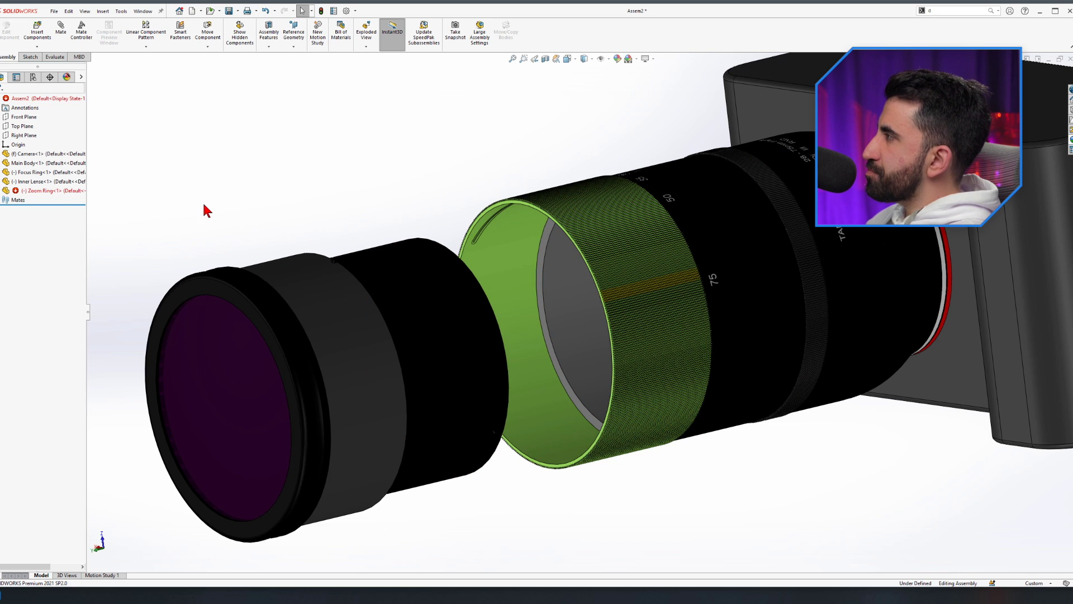
{"action": "left_click", "coordinate": [61, 32]}
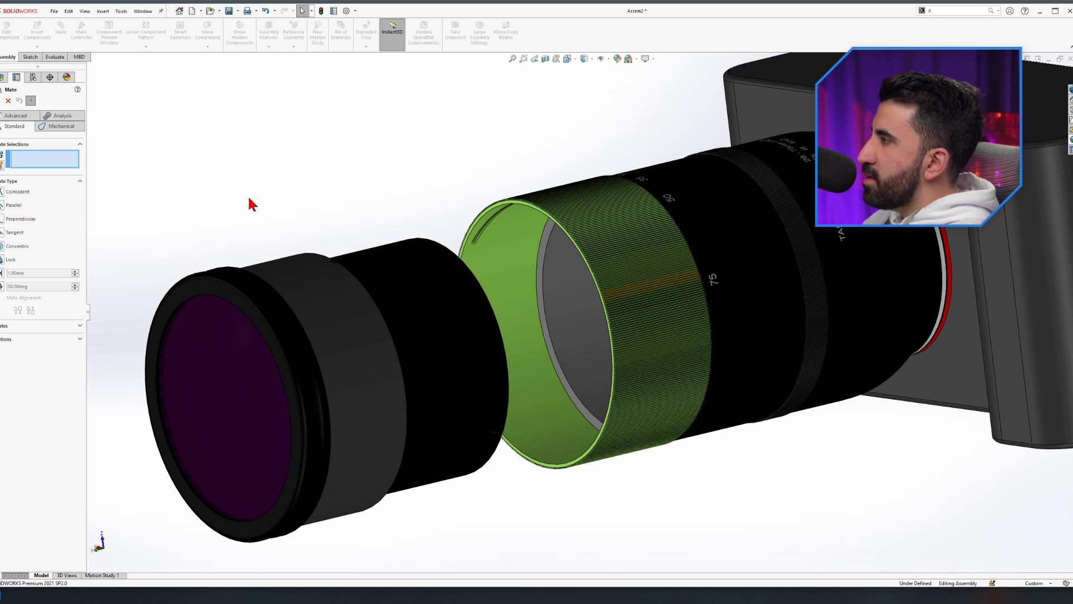
{"action": "left_click", "coordinate": [61, 126]}
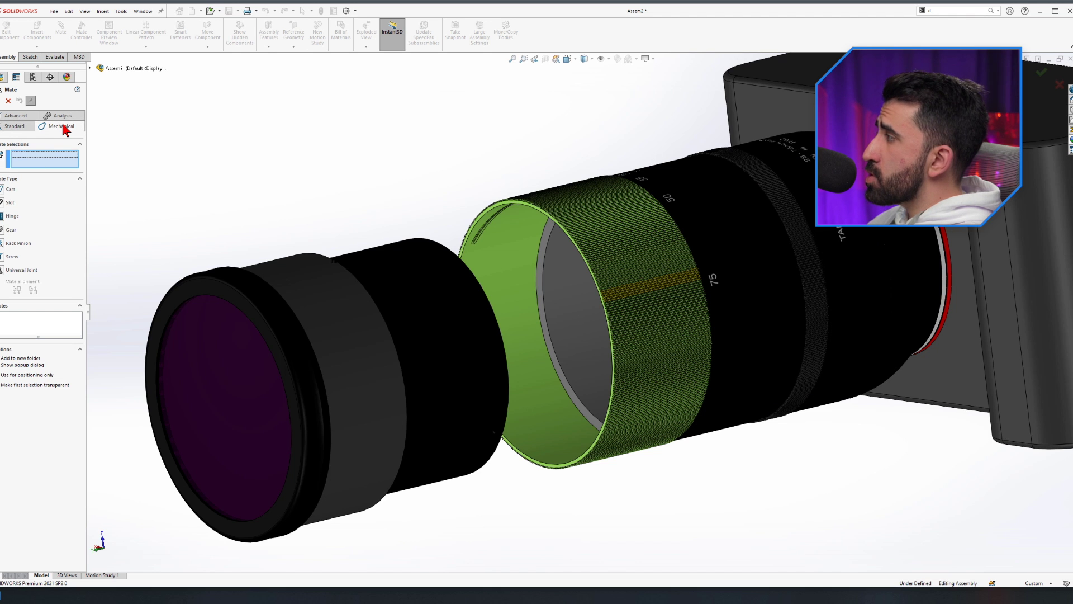
{"action": "left_click", "coordinate": [2, 203]}
{"action": "scroll", "coordinate": [489, 395], "scroll_direction": "down", "scroll_amount": 5}
{"action": "scroll", "coordinate": [563, 484], "scroll_direction": "up", "scroll_amount": 2}
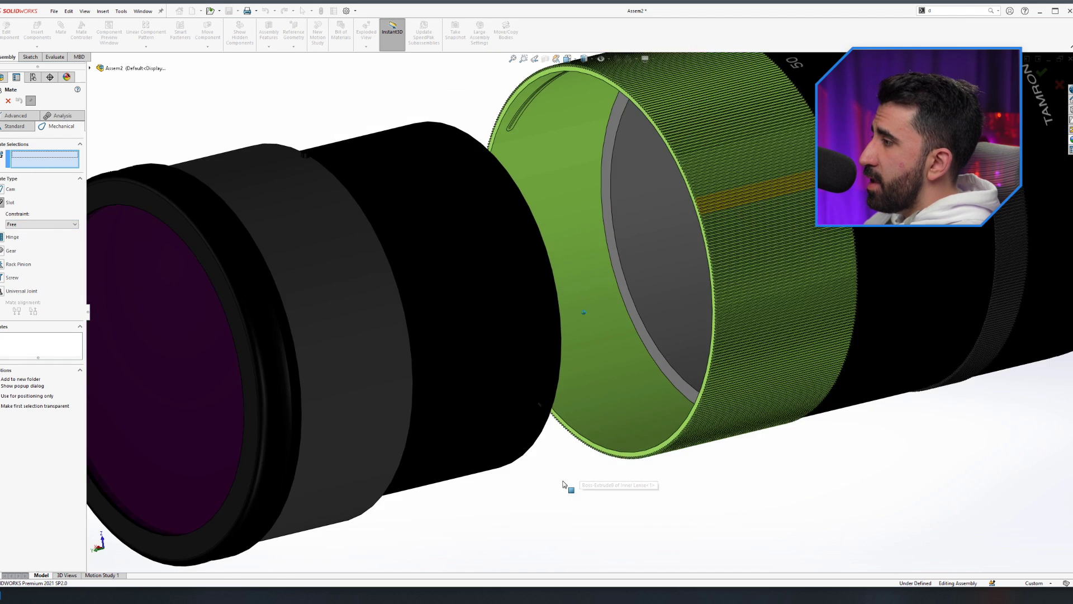
{"action": "scroll", "coordinate": [563, 484], "scroll_direction": "down", "scroll_amount": 6}
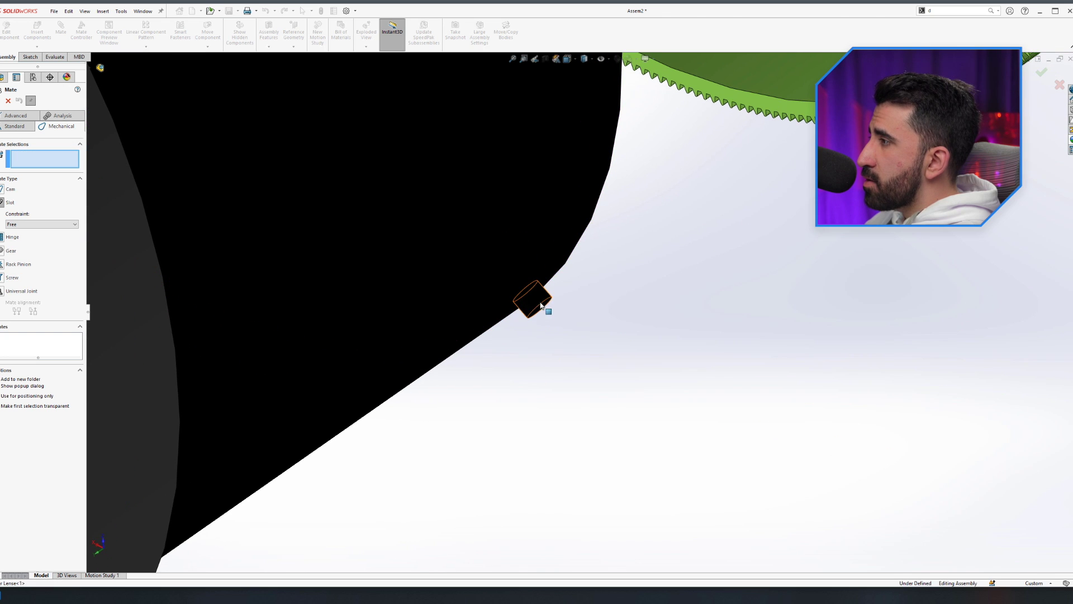
{"action": "left_click", "coordinate": [538, 299]}
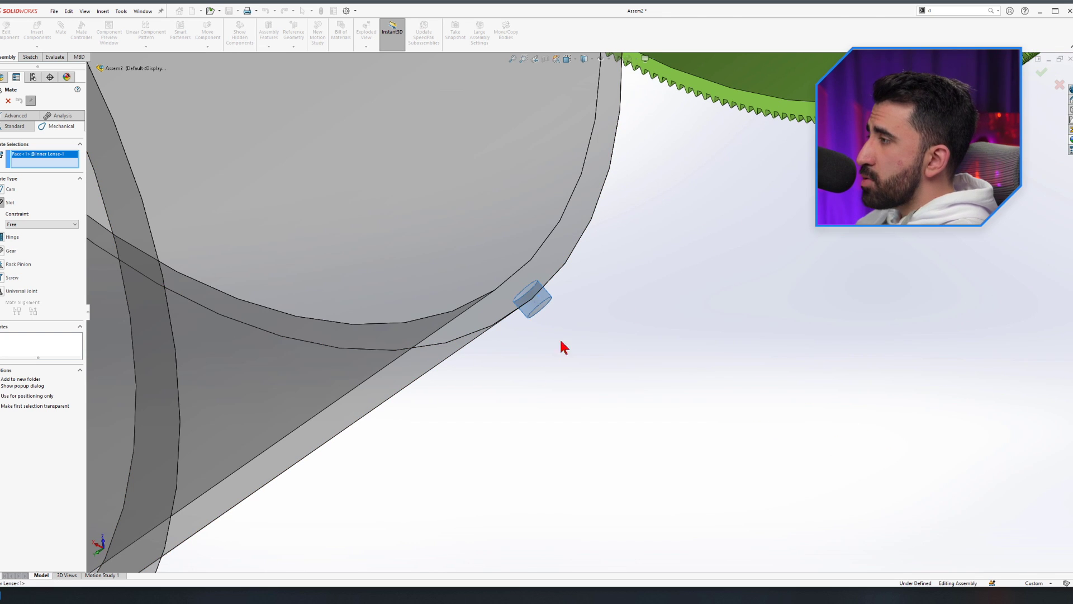
Pick the long side face of the straight slot in the main body as the Slot mate's second reference
{"action": "scroll", "coordinate": [584, 311], "scroll_direction": "up", "scroll_amount": 4}
{"action": "middle_click_drag", "start_coordinate": [672, 323], "coordinate": [699, 174]}
{"action": "scroll", "coordinate": [699, 174], "scroll_direction": "down", "scroll_amount": 8}
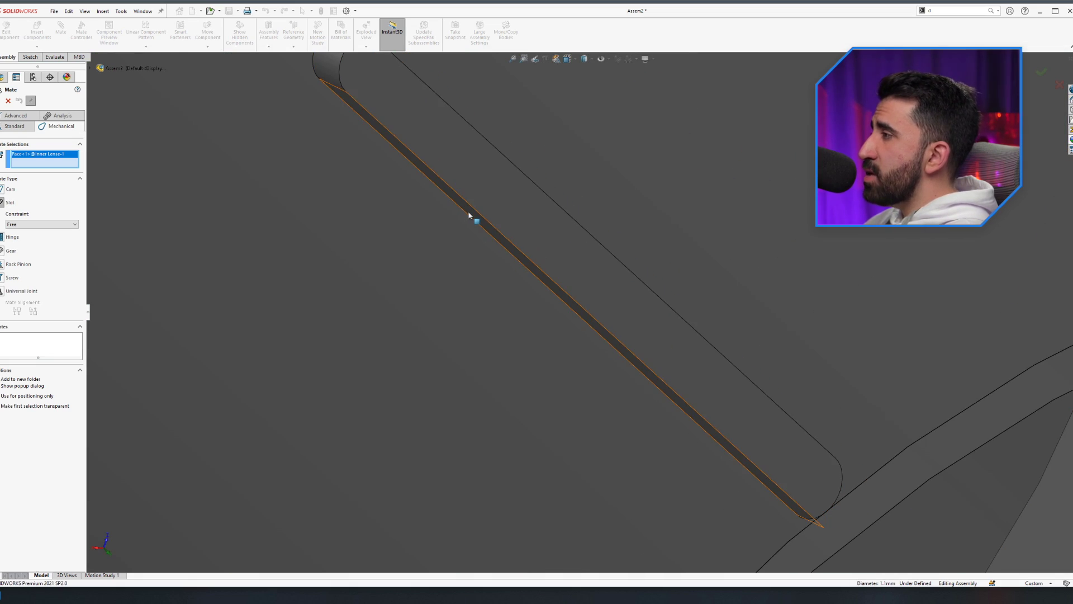
{"action": "left_click", "coordinate": [470, 217]}
{"action": "left_click", "coordinate": [469, 216]}
{"action": "scroll", "coordinate": [531, 280], "scroll_direction": "up", "scroll_amount": 8}
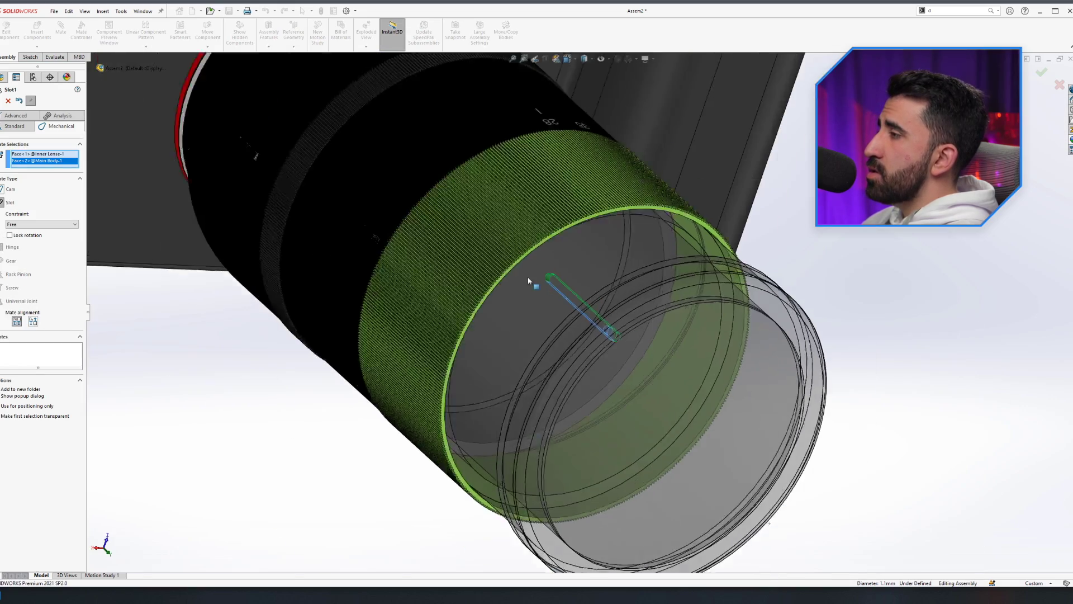
{"action": "scroll", "coordinate": [605, 315], "scroll_direction": "down", "scroll_amount": 5}
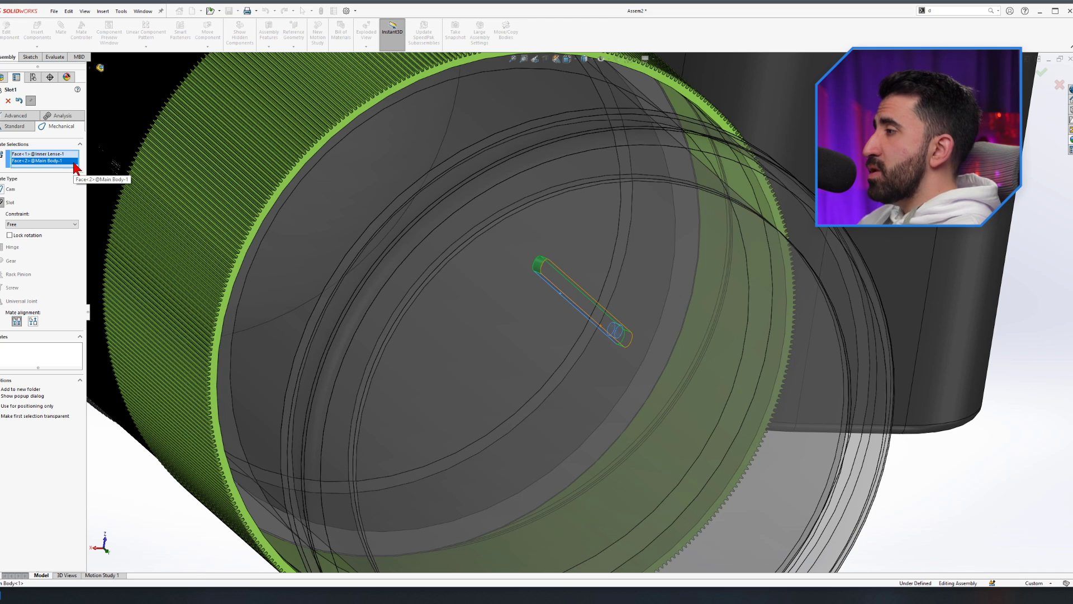
Try the slot constraint as Center in Slot and as Distance Along Slot with a distance of 10 mm
{"action": "left_click", "coordinate": [35, 226]}
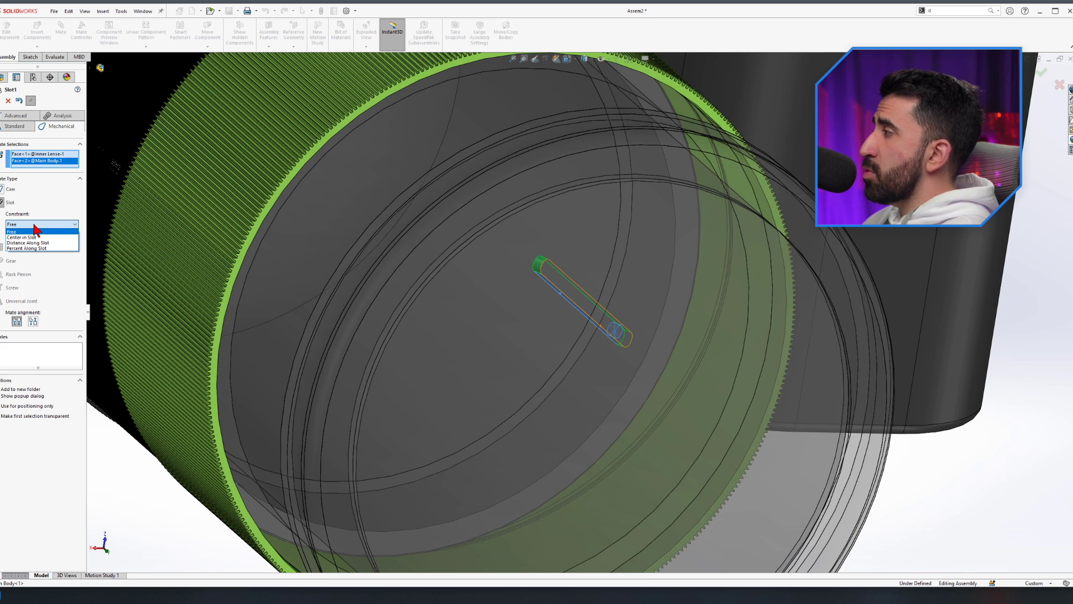
{"action": "left_click", "coordinate": [40, 225]}
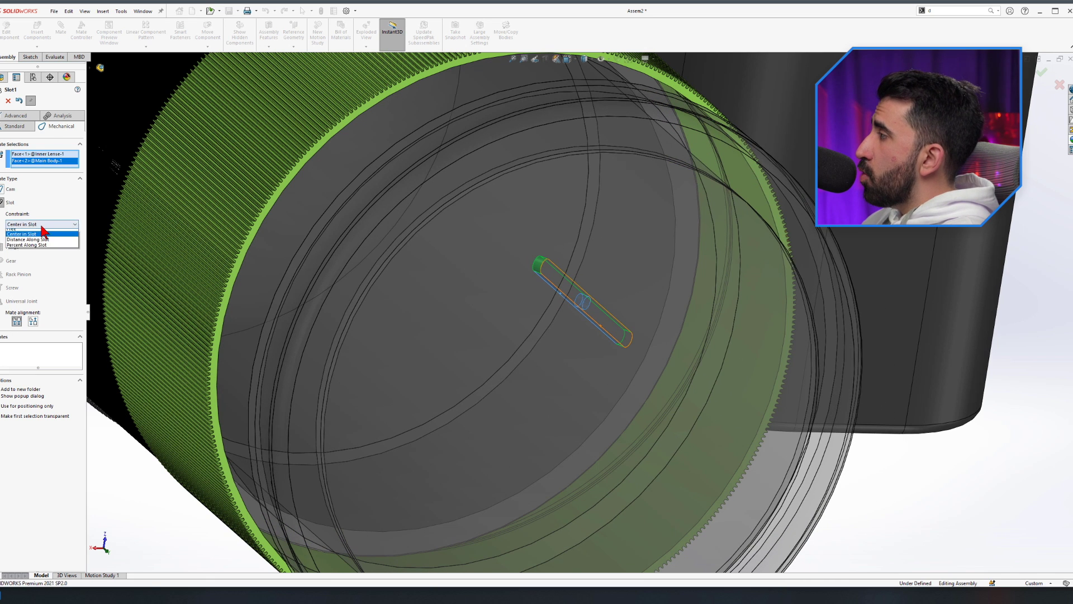
{"action": "left_click", "coordinate": [44, 243]}
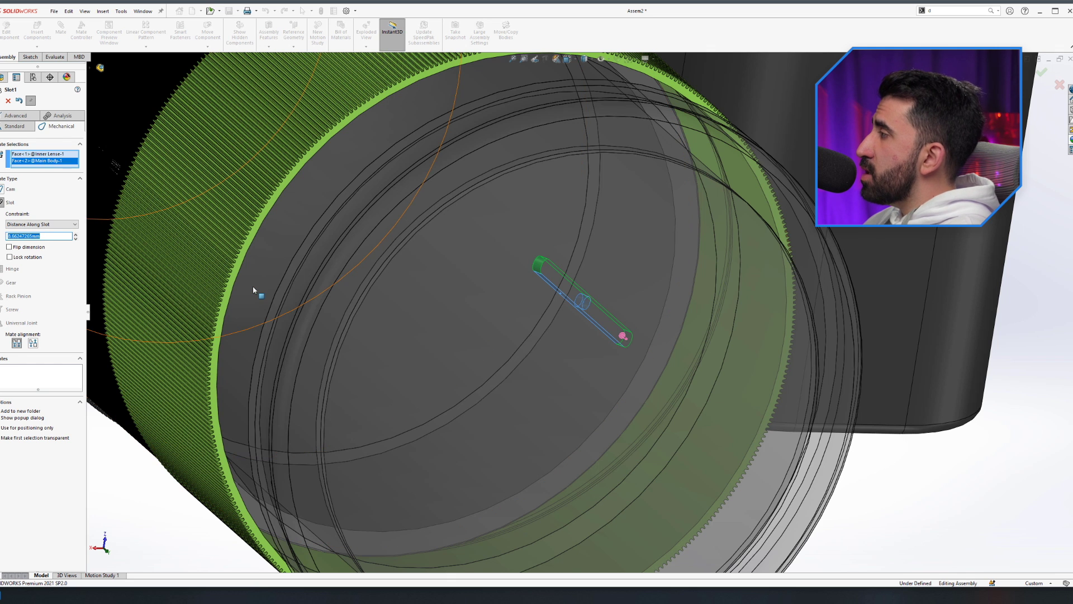
{"action": "type", "text": "10"}
{"action": "key", "text": "Return"}
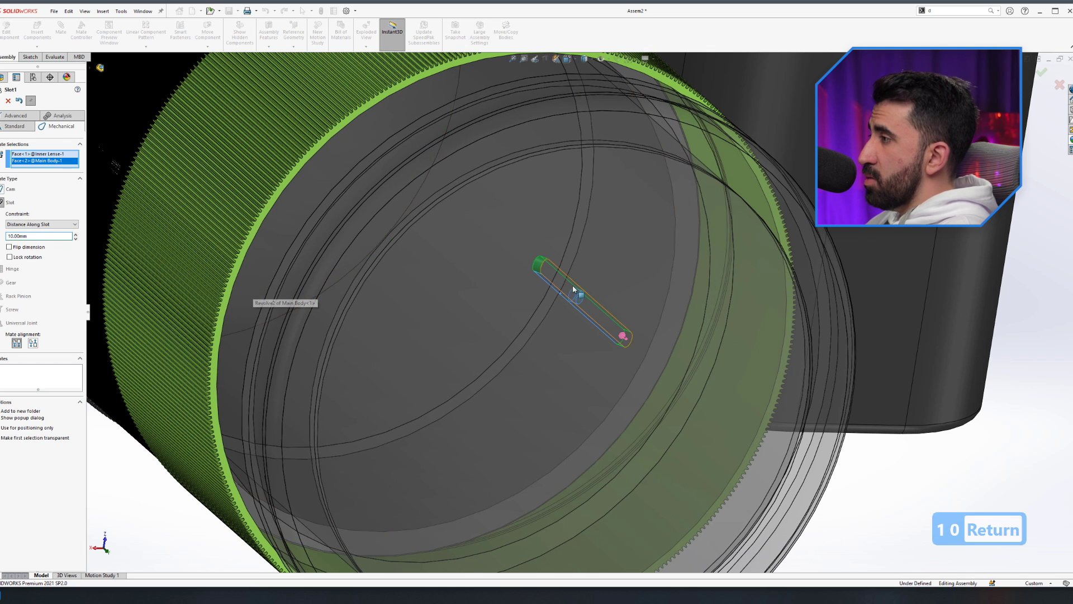
Try the slot constraint as Percent Along Slot with a value of 25 percent
{"action": "left_click", "coordinate": [44, 225]}
{"action": "left_click", "coordinate": [44, 248]}
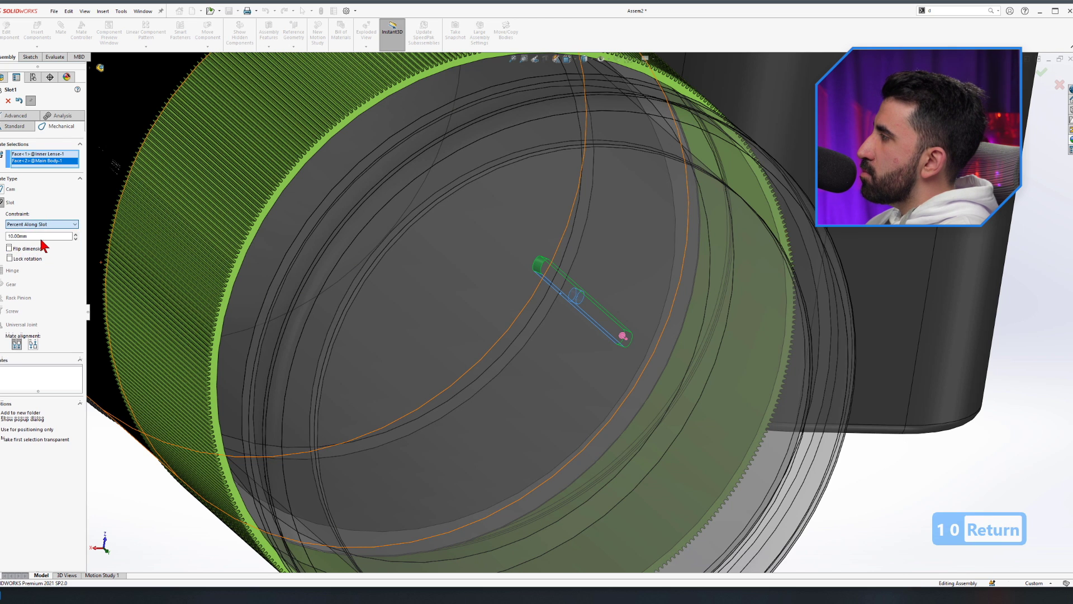
{"action": "type", "text": "25"}
{"action": "key", "text": "Return"}
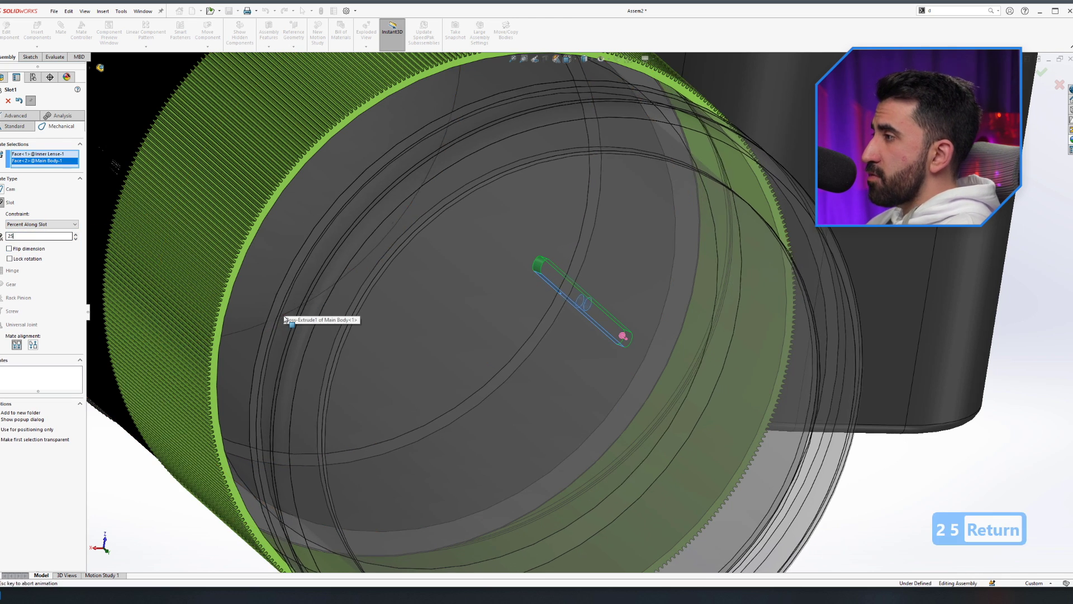
Set the slot constraint to Free, accept the mate and leave the Mate command
{"action": "left_click", "coordinate": [38, 224]}
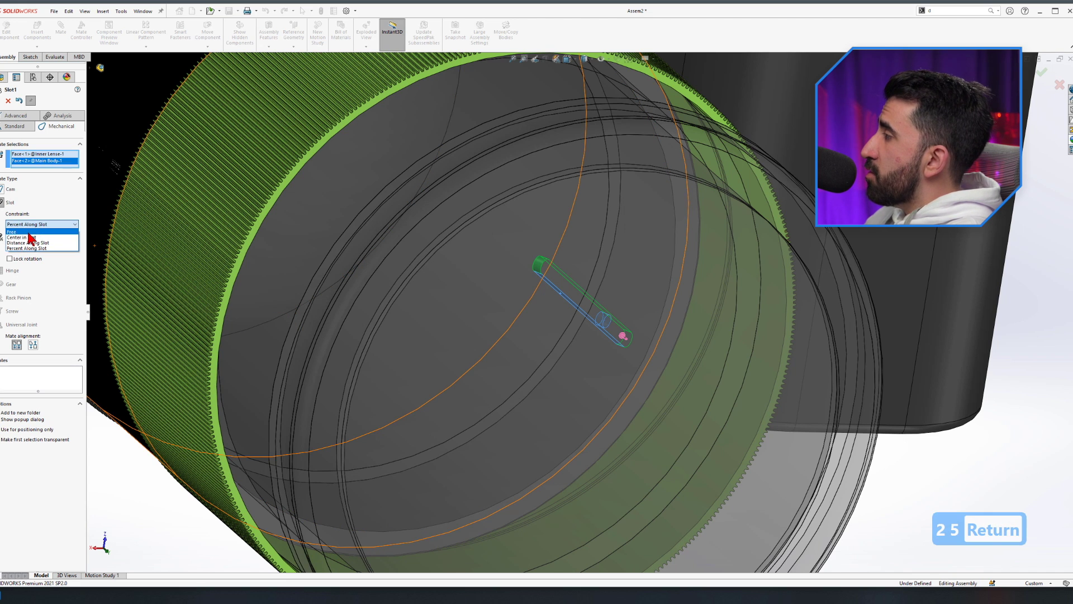
{"action": "left_click", "coordinate": [33, 232]}
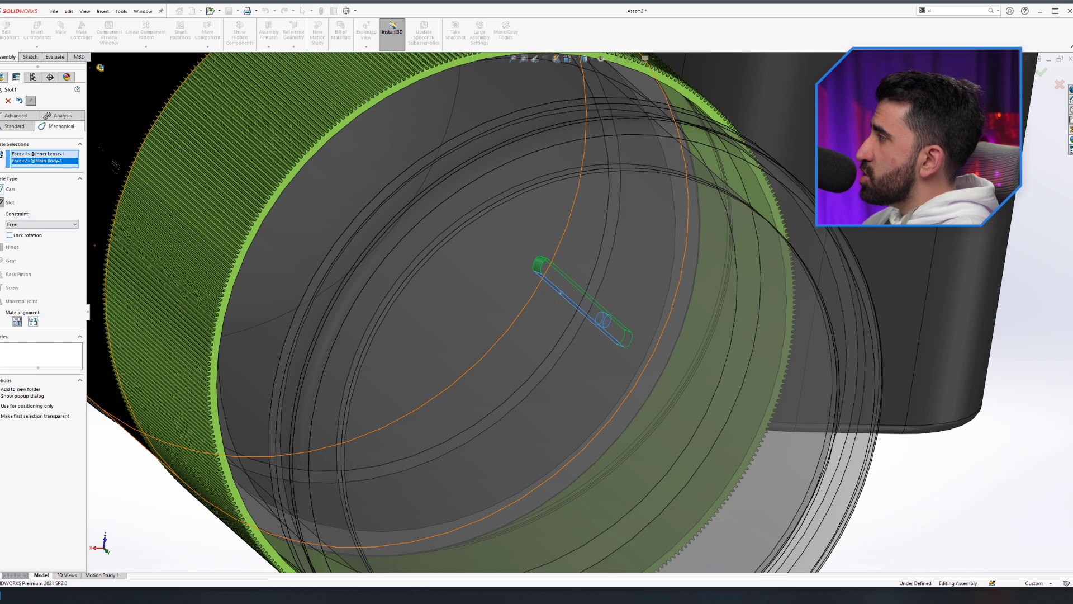
{"action": "left_click", "coordinate": [2, 102]}
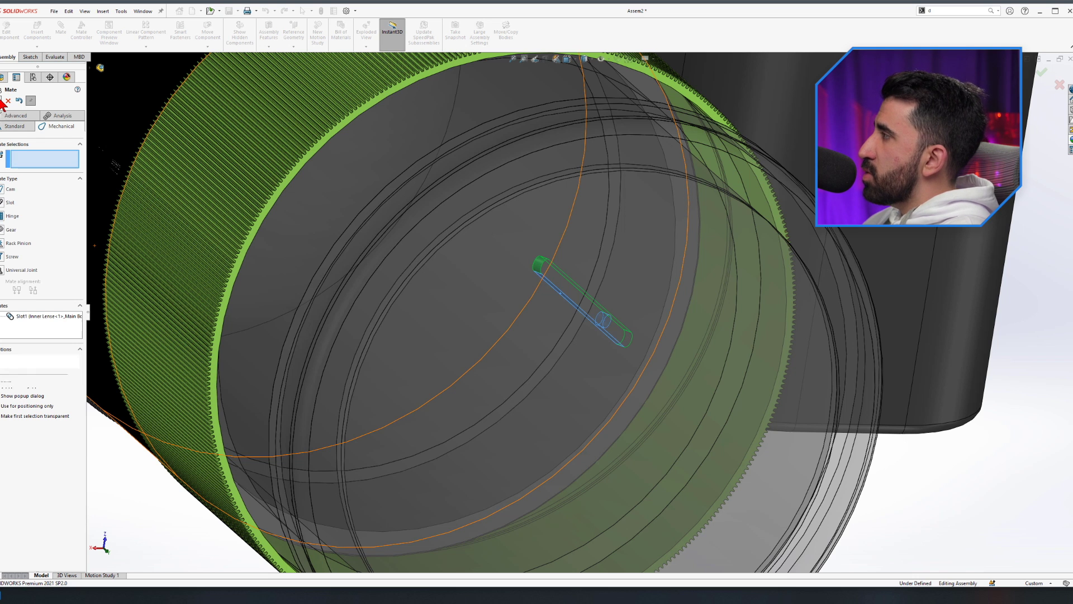
{"action": "left_click", "coordinate": [1, 101]}
Slide the inner lens in and out of the zoom ring to test its travel along the slot
{"action": "scroll", "coordinate": [726, 319], "scroll_direction": "up", "scroll_amount": 5}
{"action": "scroll", "coordinate": [736, 316], "scroll_direction": "down", "scroll_amount": 4}
{"action": "middle_click_drag", "start_coordinate": [706, 330], "coordinate": [654, 347]}
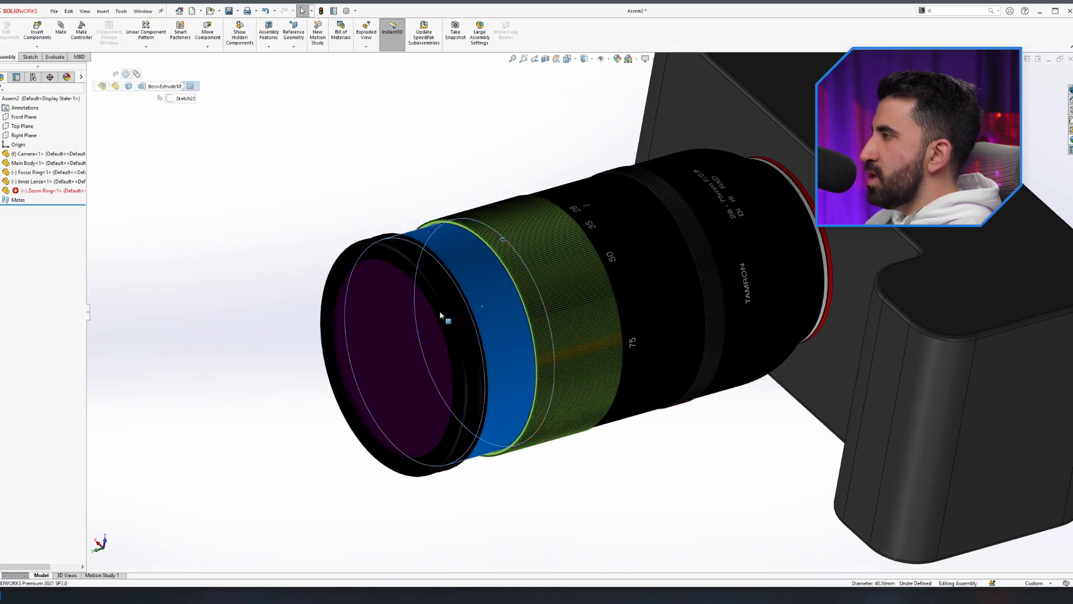
{"action": "left_click_drag", "start_coordinate": [440, 314], "coordinate": [805, 184]}
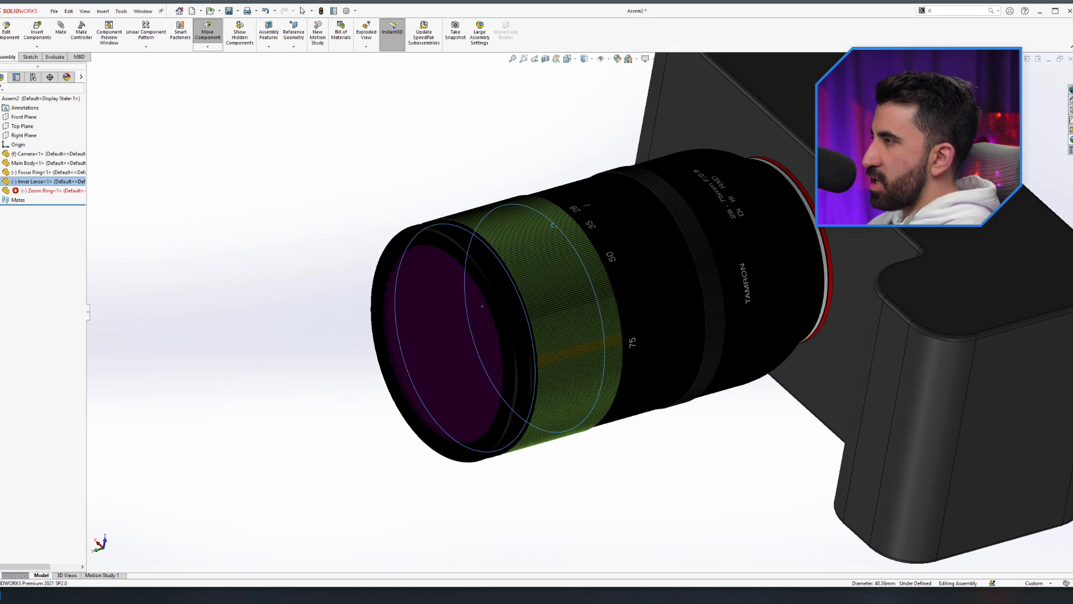
{"action": "left_click_drag", "start_coordinate": [1065, 103], "coordinate": [285, 339]}
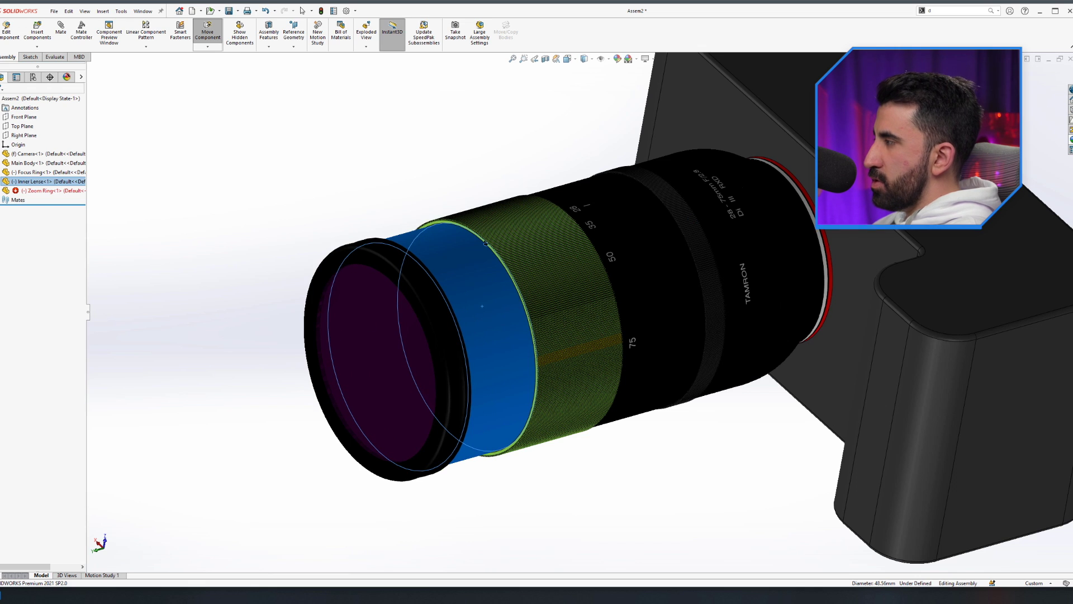
{"action": "left_click_drag", "start_coordinate": [398, 282], "coordinate": [804, 171]}
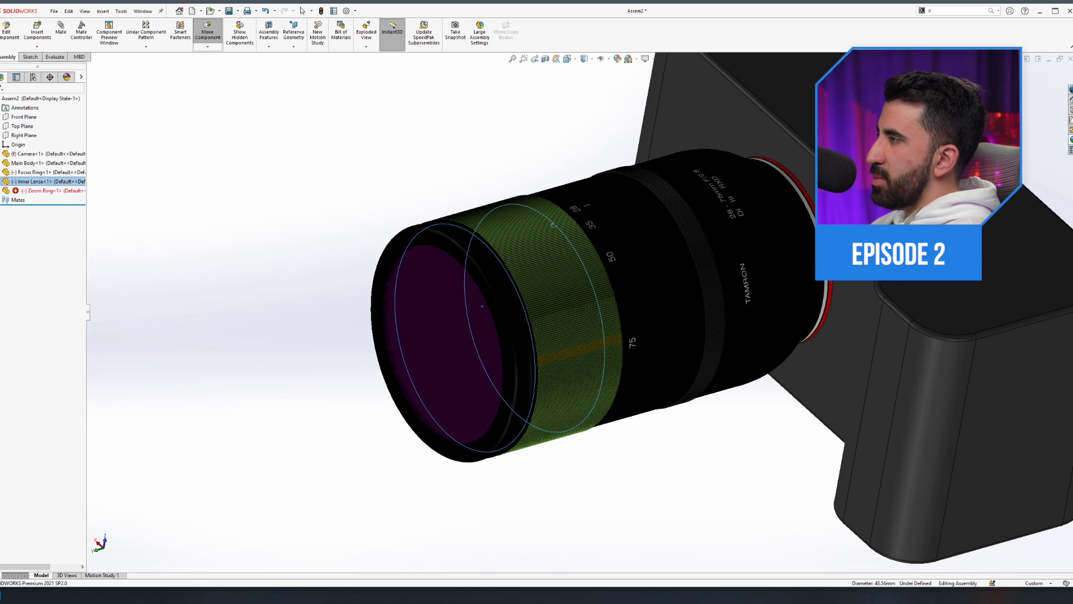
{"action": "key", "text": "Escape"}
Select the front pin on the inner lens at the zoom ring's edge to inspect it
{"action": "scroll", "coordinate": [501, 249], "scroll_direction": "down", "scroll_amount": 8}
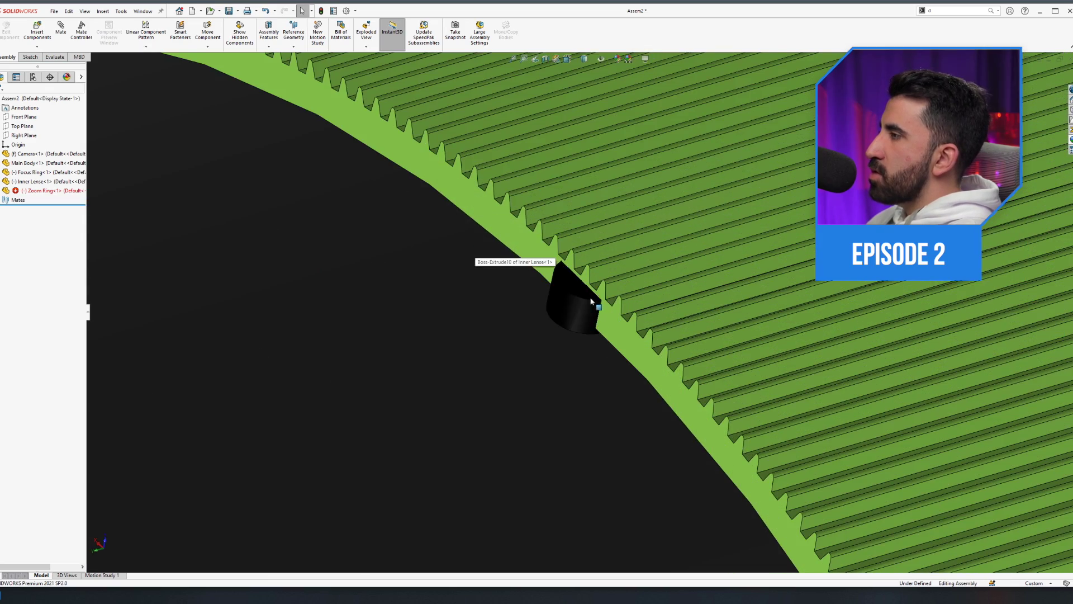
{"action": "left_click", "coordinate": [564, 271]}
{"action": "scroll", "coordinate": [564, 271], "scroll_direction": "up", "scroll_amount": 2}
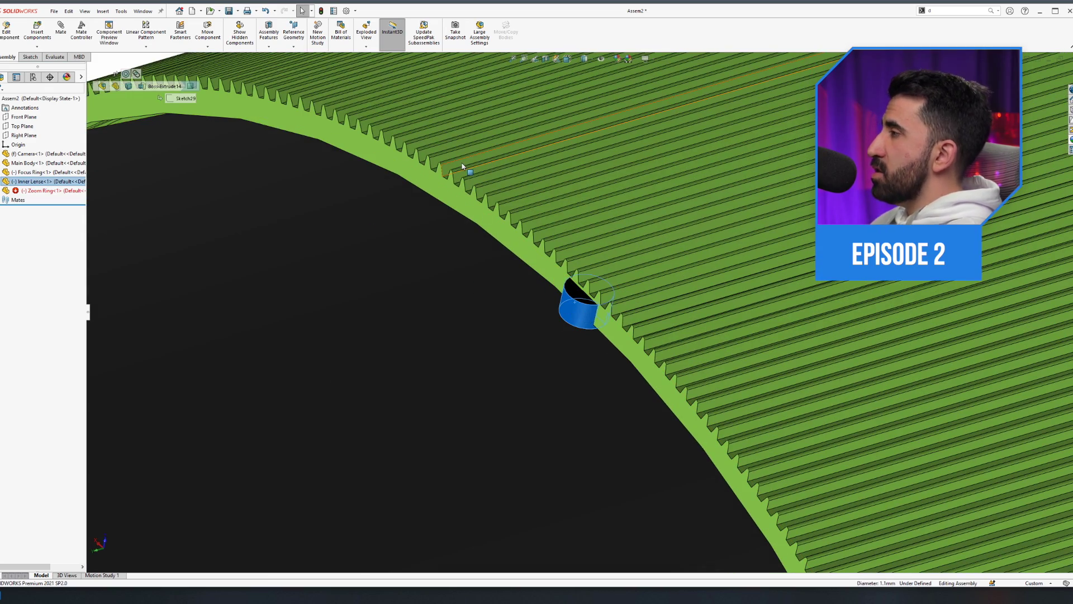
{"action": "scroll", "coordinate": [481, 268], "scroll_direction": "up", "scroll_amount": 5}
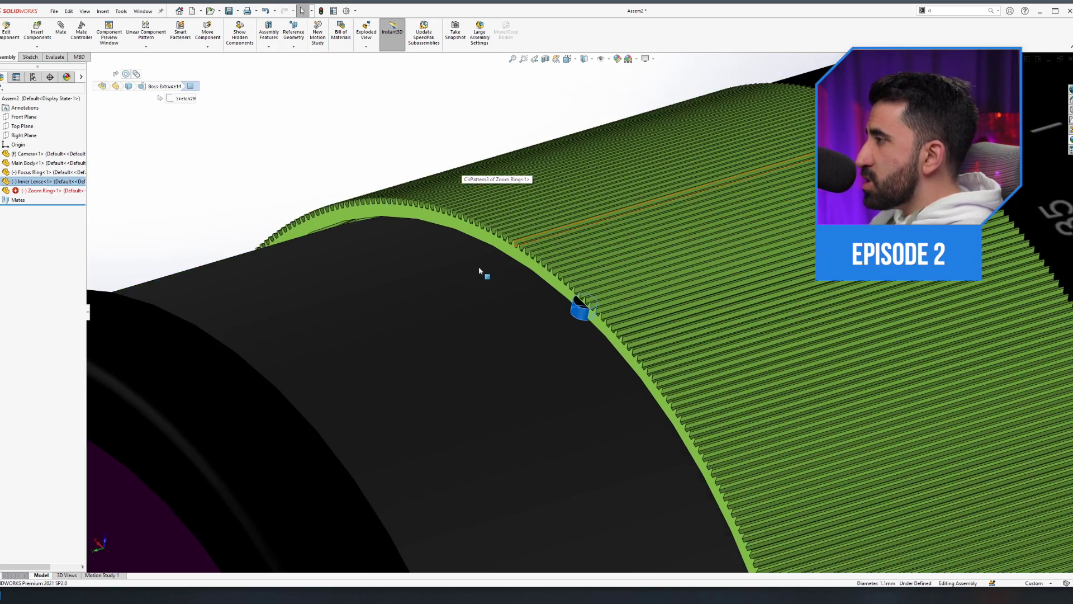
Make the inner lens component transparent
{"action": "scroll", "coordinate": [558, 311], "scroll_direction": "down", "scroll_amount": 3}
{"action": "right_click", "coordinate": [514, 282]}
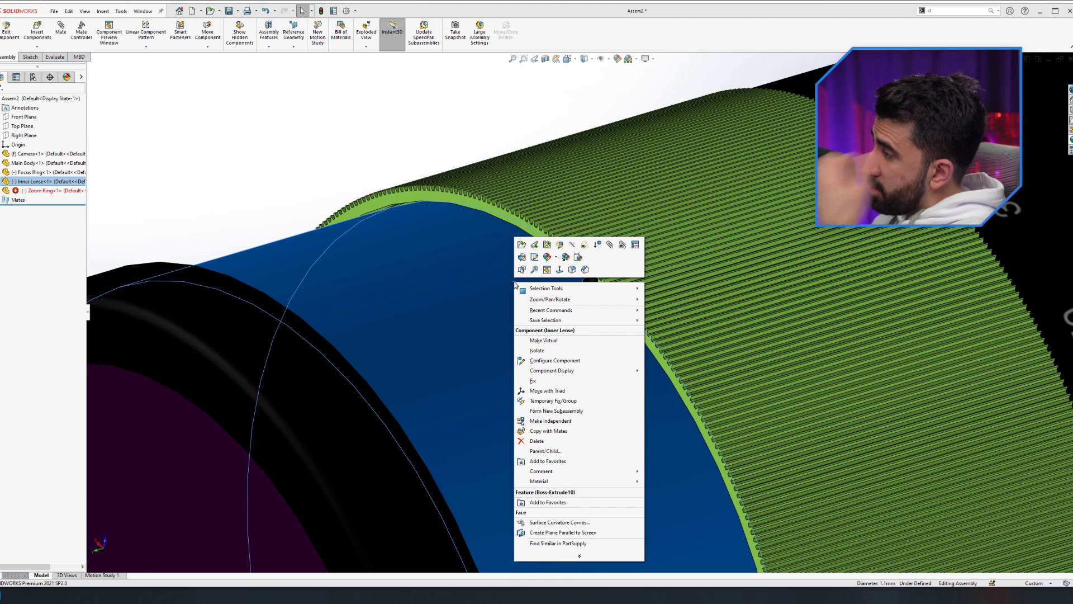
{"action": "left_click", "coordinate": [586, 247]}
Examine the front pin and the helical groove inside the zoom ring through the transparent inner lens
{"action": "scroll", "coordinate": [445, 215], "scroll_direction": "up", "scroll_amount": 5}
{"action": "scroll", "coordinate": [509, 291], "scroll_direction": "down", "scroll_amount": 5}
{"action": "middle_click_drag", "start_coordinate": [688, 469], "coordinate": [652, 340]}
{"action": "scroll", "coordinate": [548, 350], "scroll_direction": "up", "scroll_amount": 3}
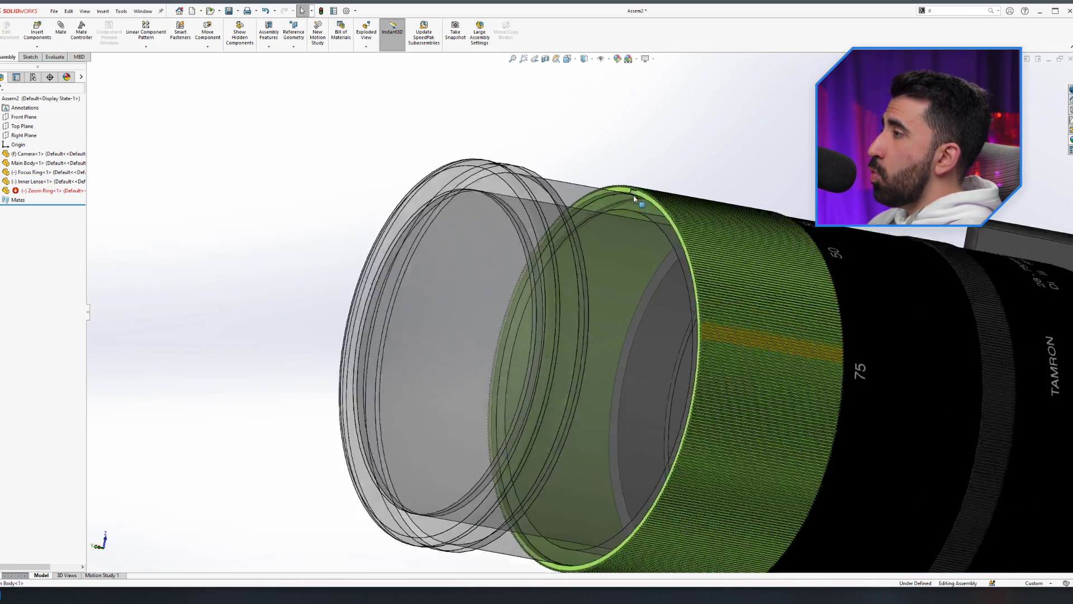
{"action": "scroll", "coordinate": [634, 199], "scroll_direction": "down", "scroll_amount": 3}
{"action": "scroll", "coordinate": [637, 210], "scroll_direction": "down", "scroll_amount": 3}
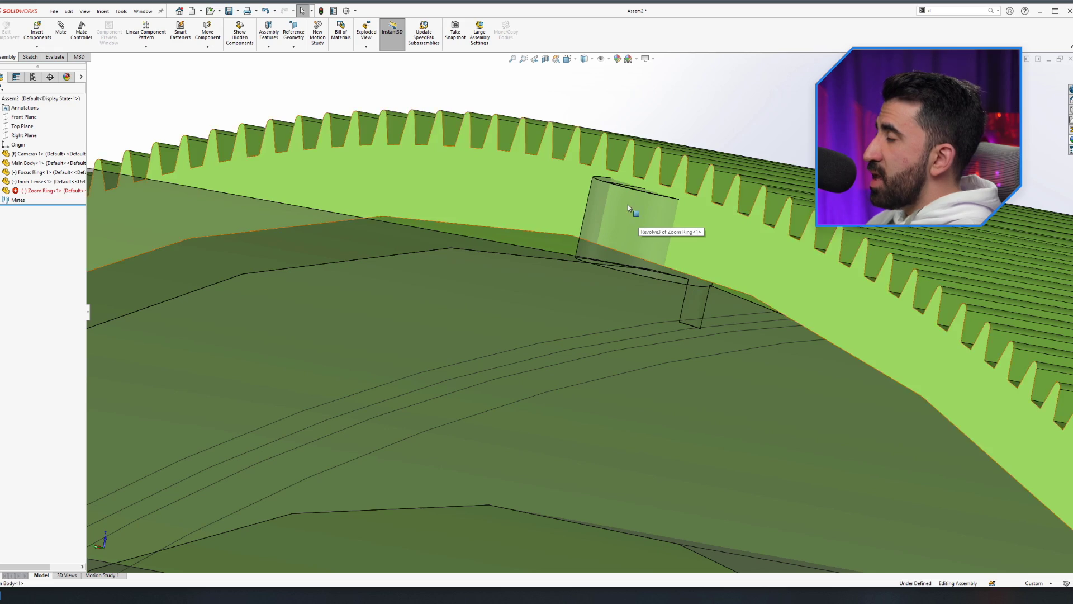
{"action": "scroll", "coordinate": [629, 205], "scroll_direction": "up", "scroll_amount": 5}
{"action": "scroll", "coordinate": [521, 328], "scroll_direction": "down", "scroll_amount": 5}
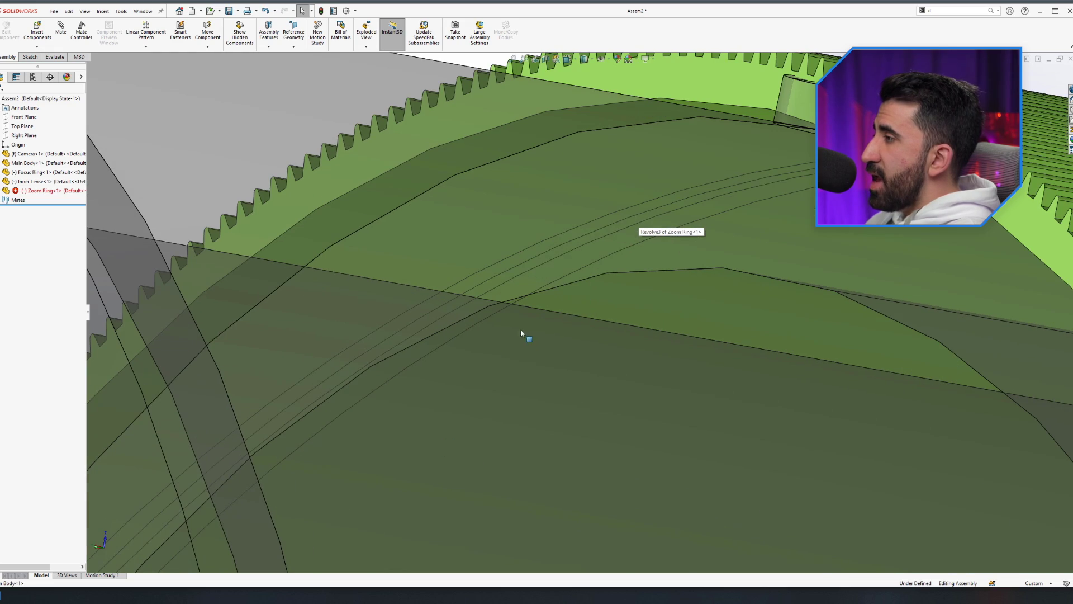
Select the helical groove's recessed face around the narrow inner slot in the zoom ring to inspect it, and clear the selection
{"action": "left_click", "coordinate": [607, 230]}
{"action": "scroll", "coordinate": [515, 419], "scroll_direction": "up", "scroll_amount": 5}
{"action": "scroll", "coordinate": [546, 311], "scroll_direction": "down", "scroll_amount": 6}
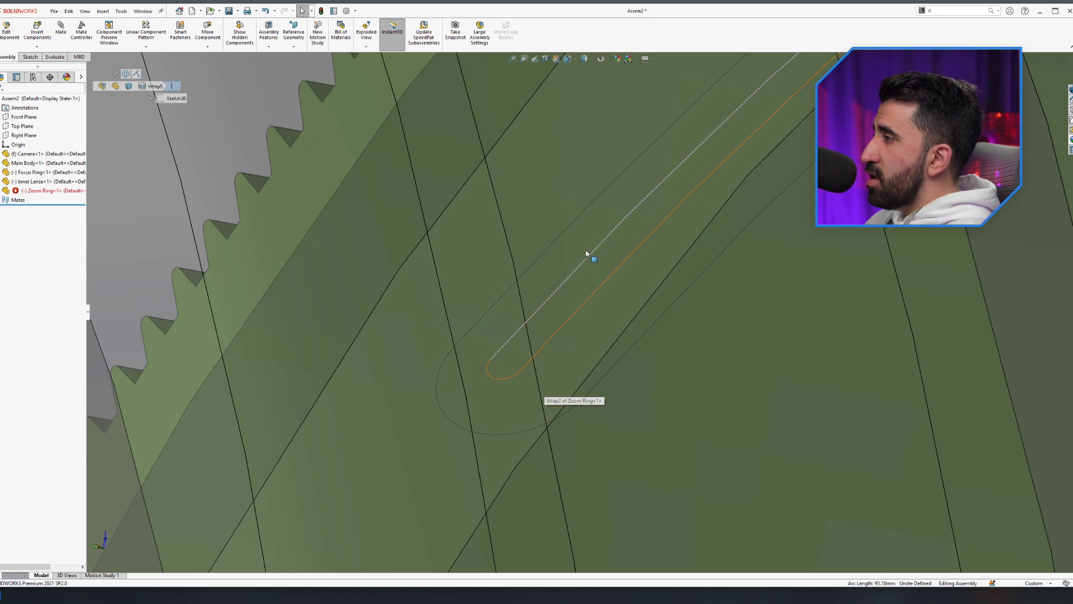
{"action": "left_click", "coordinate": [582, 263]}
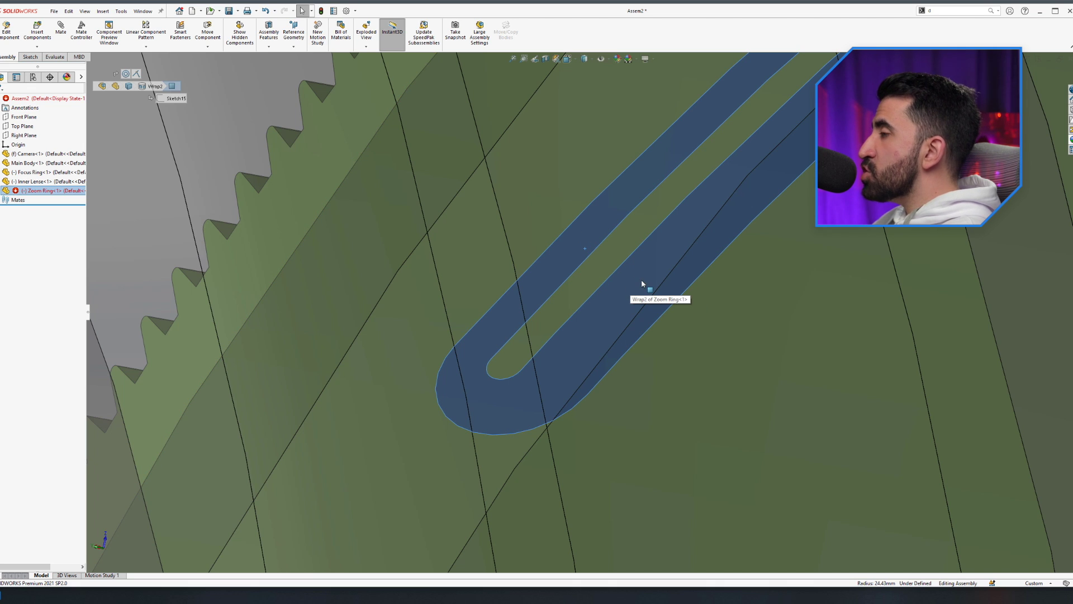
{"action": "right_click", "coordinate": [625, 261]}
{"action": "left_click", "coordinate": [625, 262]}
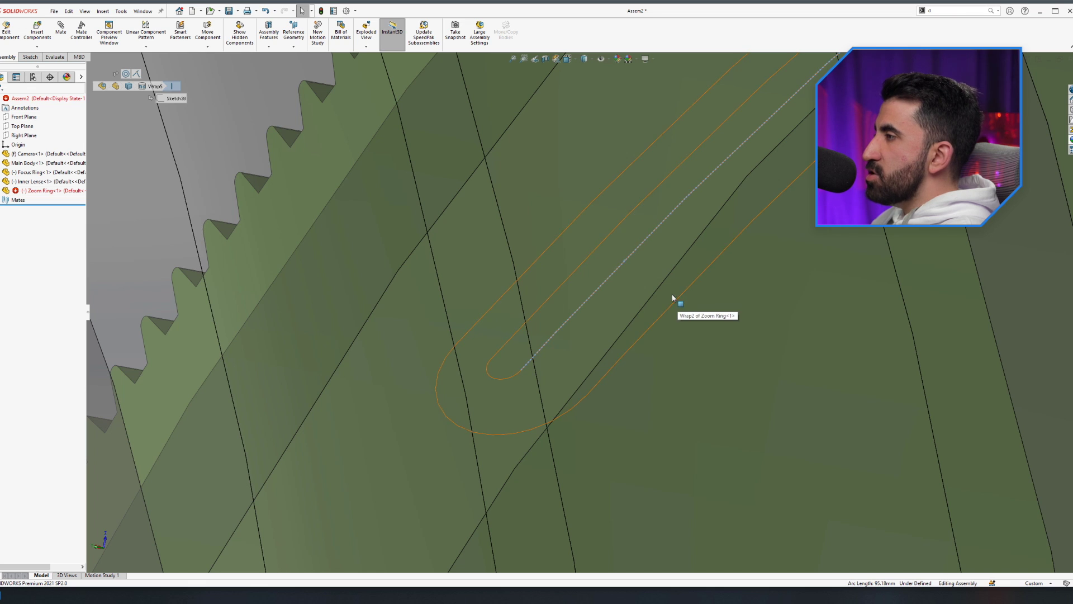
{"action": "key", "text": "Escape"}
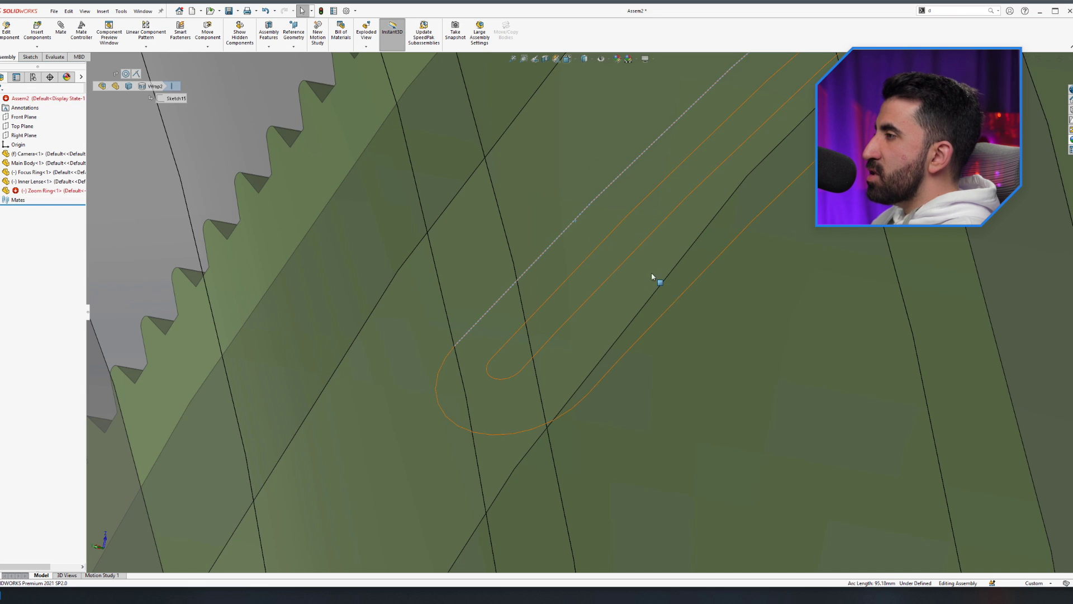
Select the helical groove's outer edges and its narrow inner slot's edge to inspect them, and clear the selection
{"action": "left_click", "coordinate": [676, 303]}
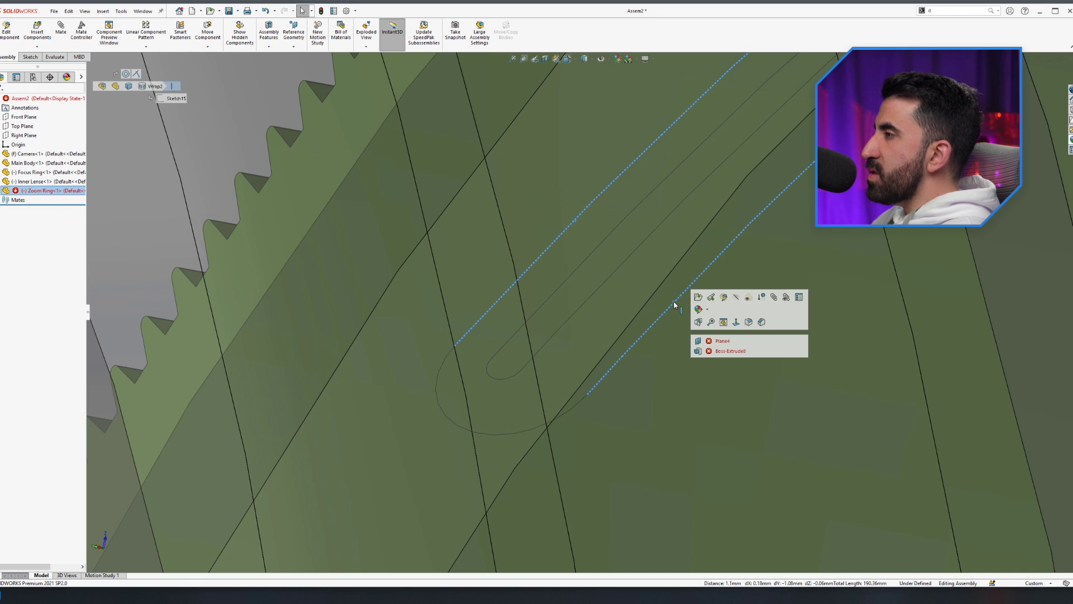
{"action": "key", "text": "Escape"}
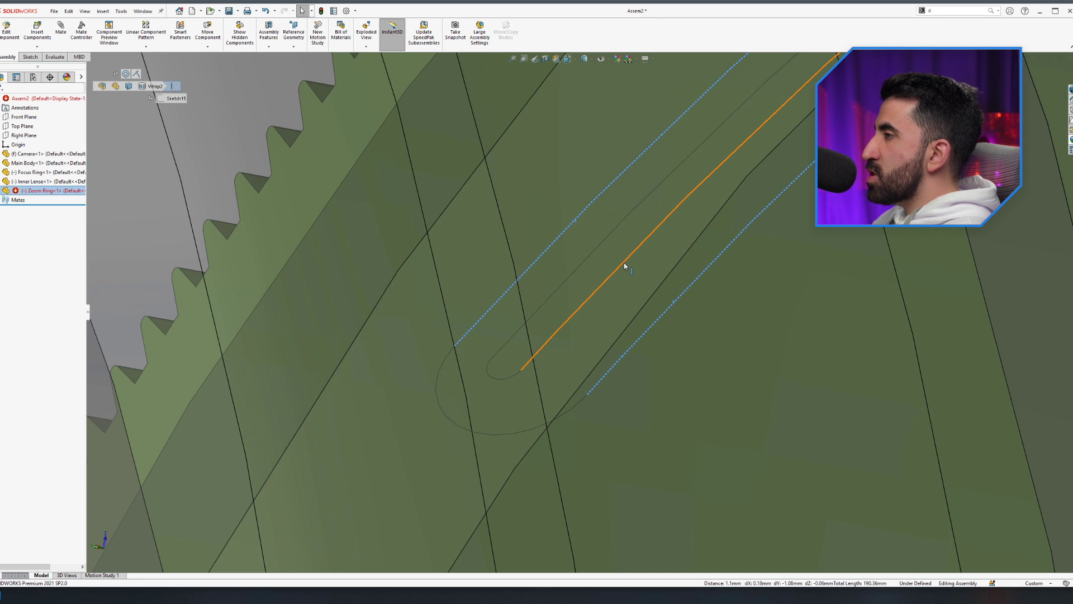
{"action": "left_click", "coordinate": [625, 266]}
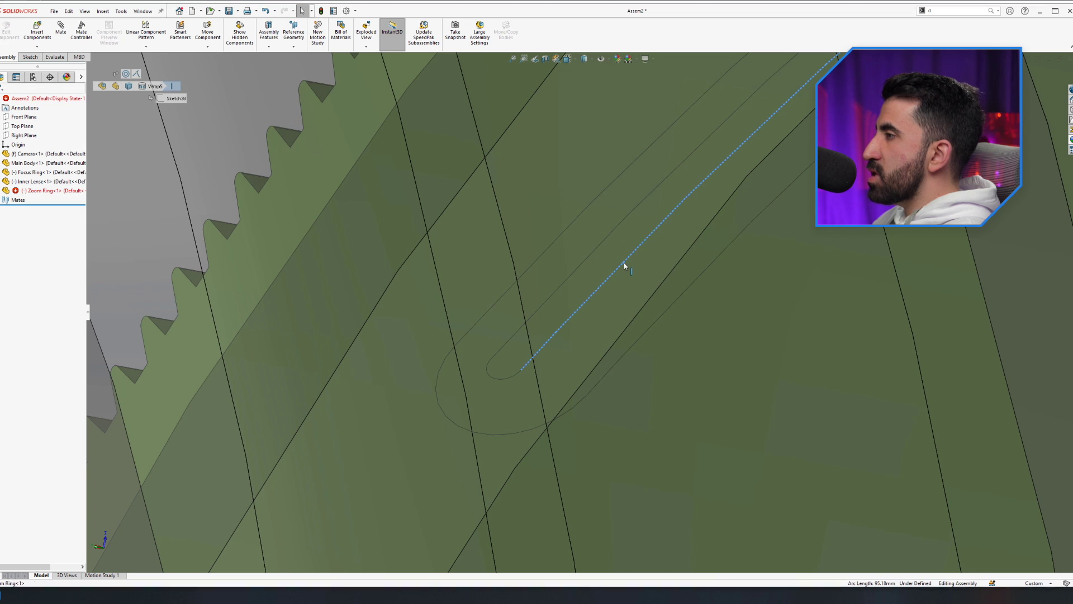
{"action": "scroll", "coordinate": [620, 266], "scroll_direction": "up", "scroll_amount": 5}
{"action": "scroll", "coordinate": [619, 266], "scroll_direction": "up", "scroll_amount": 2}
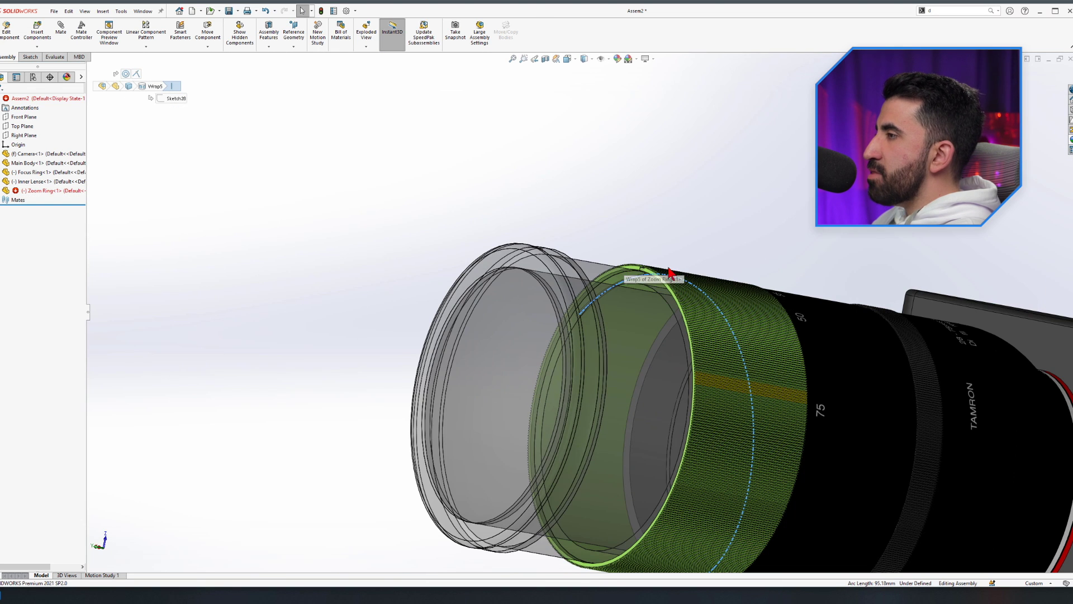
{"action": "key", "text": "Escape"}
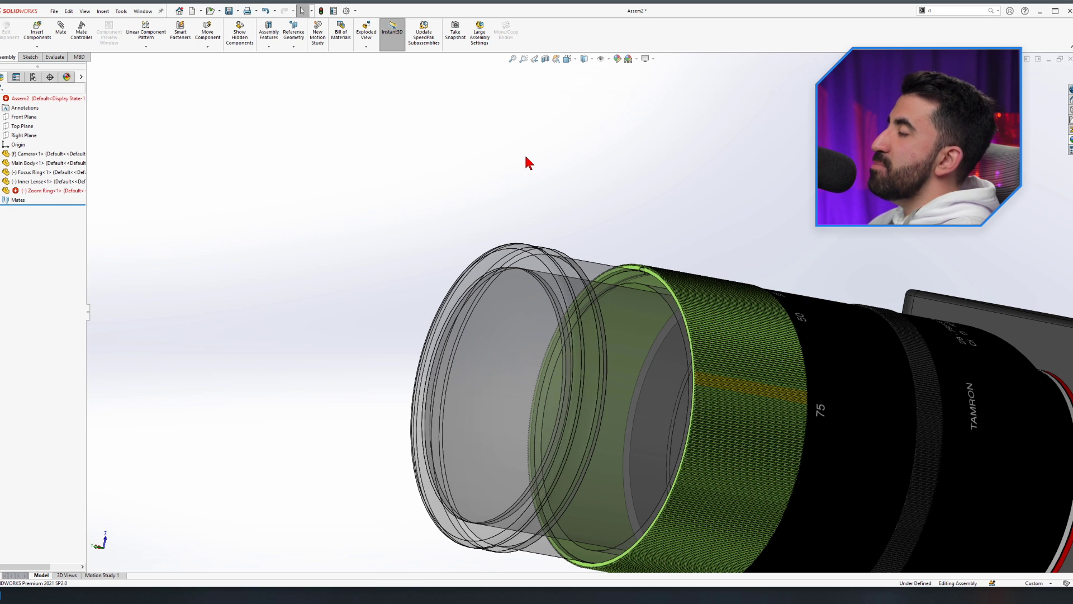
{"action": "left_click", "coordinate": [60, 29]}
{"action": "left_click", "coordinate": [14, 116]}
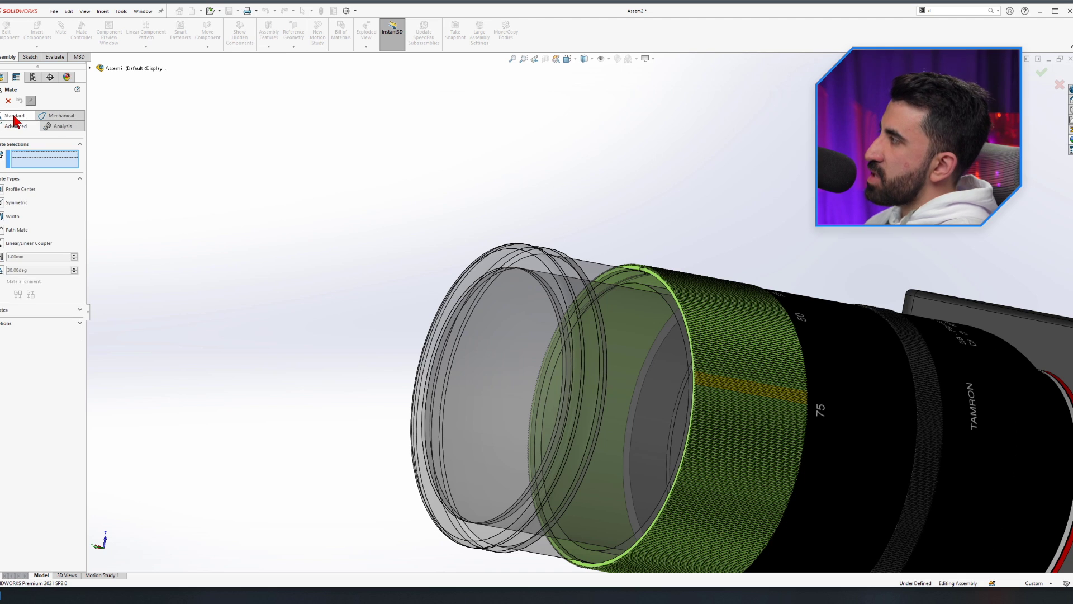
{"action": "left_click", "coordinate": [4, 230]}
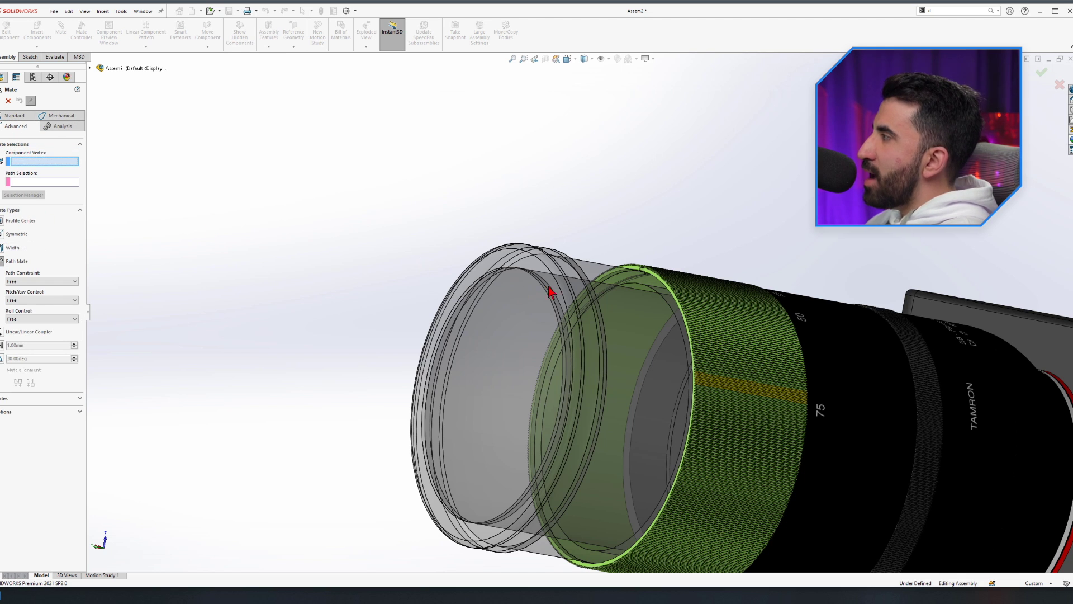
{"action": "scroll", "coordinate": [627, 288], "scroll_direction": "down", "scroll_amount": 6}
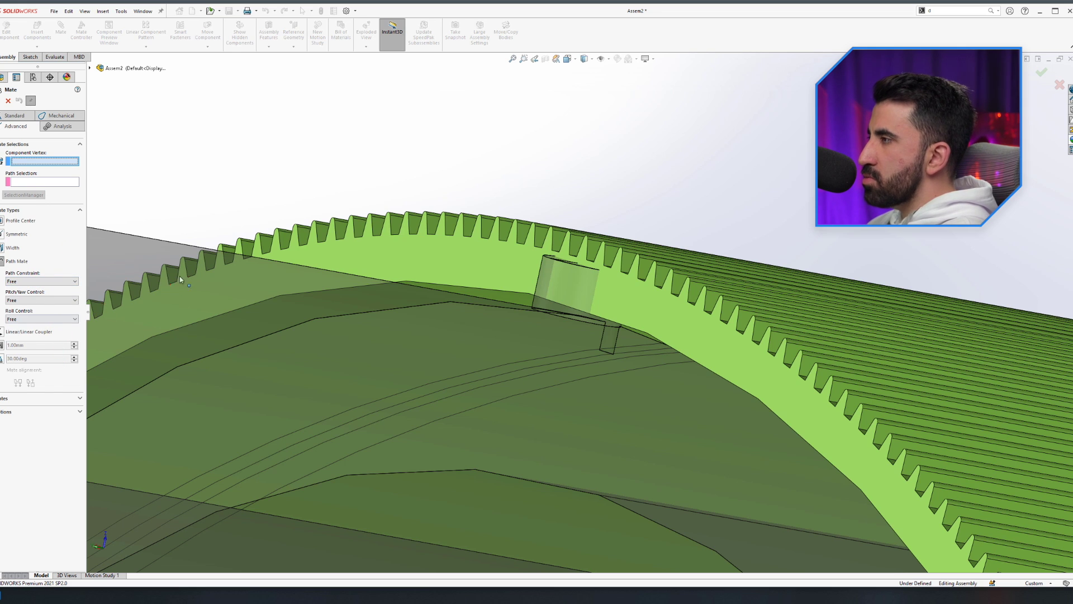
{"action": "scroll", "coordinate": [542, 185], "scroll_direction": "up", "scroll_amount": 5}
{"action": "scroll", "coordinate": [577, 328], "scroll_direction": "down", "scroll_amount": 8}
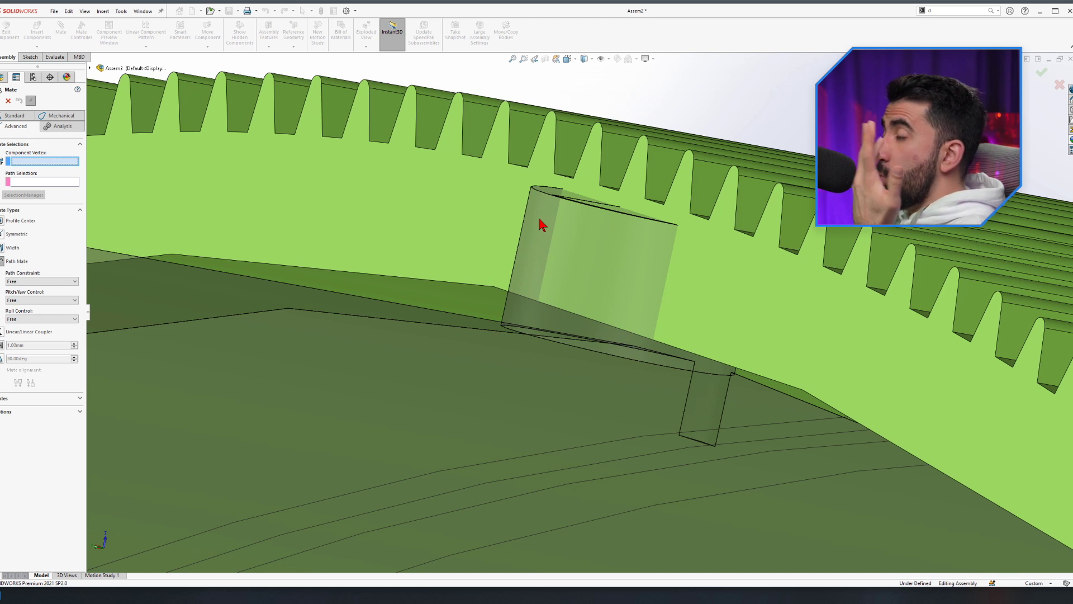
{"action": "key", "text": "Escape"}
{"action": "key", "text": "Escape"}
{"action": "key", "text": "Escape"}
Open the inner lens part from the assembly and show Sketch32
{"action": "scroll", "coordinate": [559, 201], "scroll_direction": "up", "scroll_amount": 5}
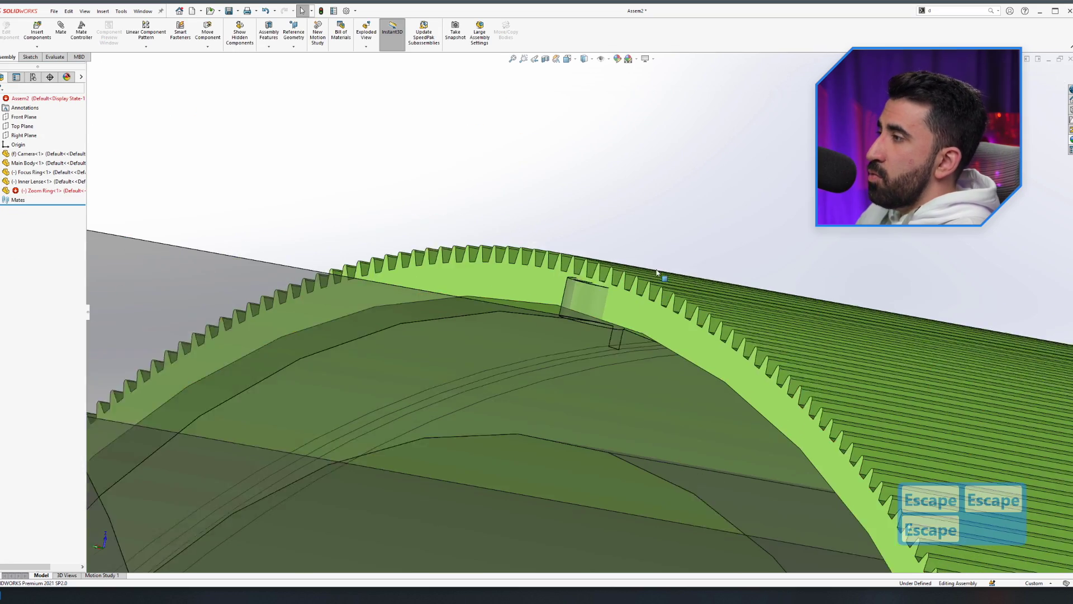
{"action": "scroll", "coordinate": [590, 220], "scroll_direction": "up", "scroll_amount": 7}
{"action": "middle_click_drag", "start_coordinate": [634, 259], "coordinate": [568, 313]}
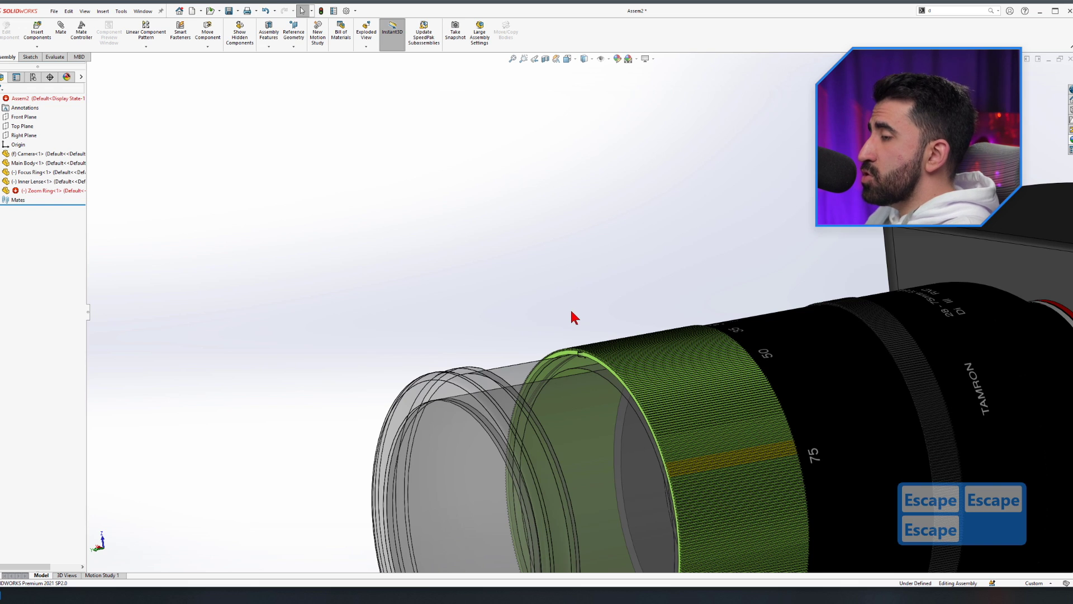
{"action": "scroll", "coordinate": [572, 313], "scroll_direction": "down", "scroll_amount": 2}
{"action": "left_click", "coordinate": [494, 404]}
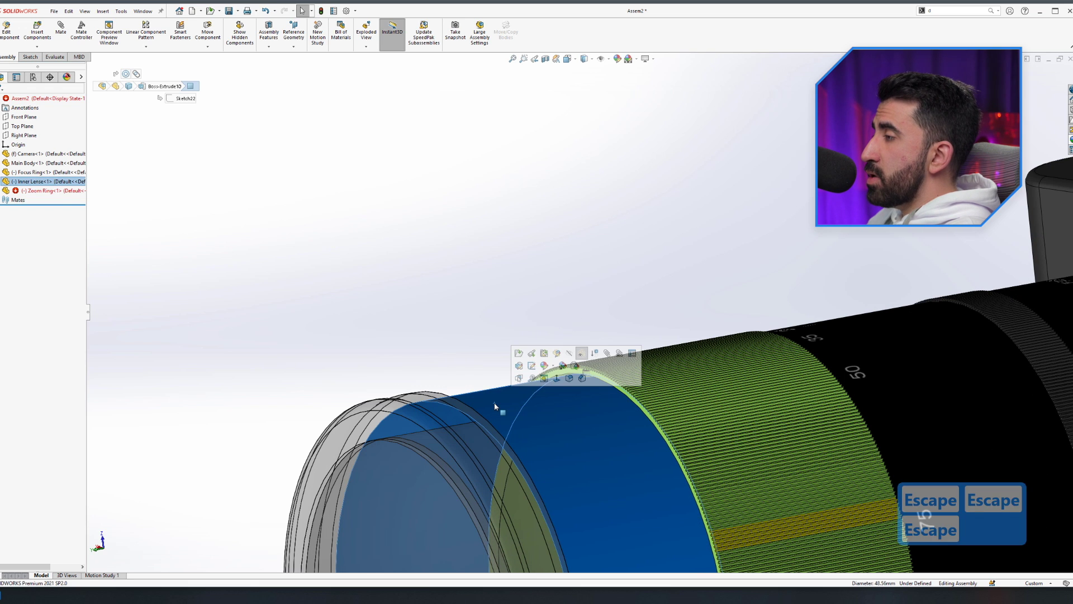
{"action": "left_click", "coordinate": [518, 354]}
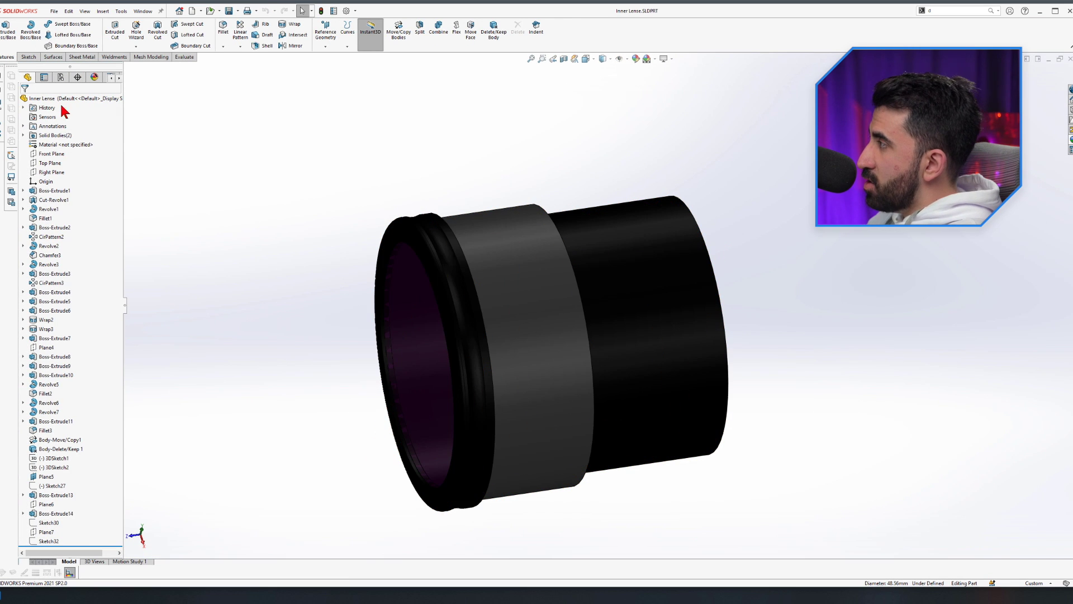
{"action": "left_click", "coordinate": [48, 542]}
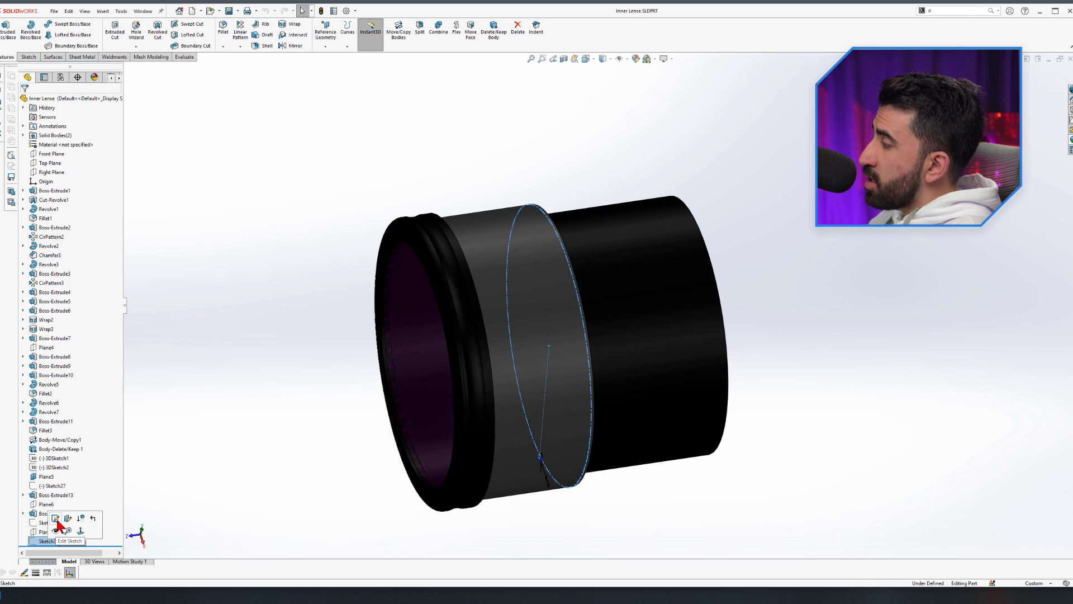
{"action": "left_click", "coordinate": [58, 530]}
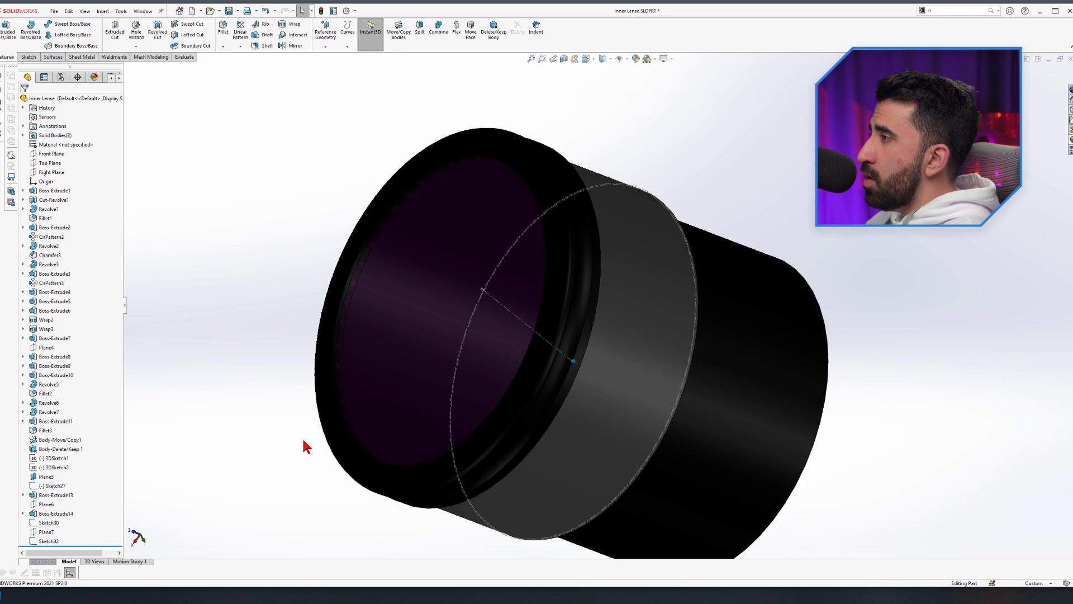
Inspect the sketch point where Sketch32's construction circle crosses the front pin's centreline
{"action": "scroll", "coordinate": [633, 247], "scroll_direction": "down", "scroll_amount": 10}
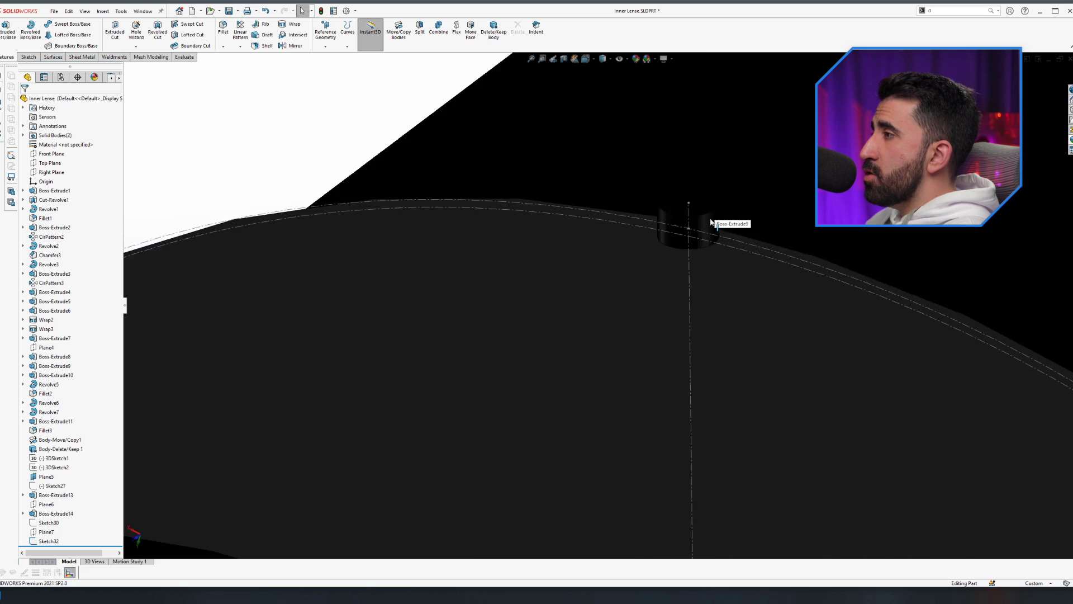
{"action": "scroll", "coordinate": [643, 302], "scroll_direction": "up", "scroll_amount": 5}
{"action": "scroll", "coordinate": [619, 322], "scroll_direction": "down", "scroll_amount": 8}
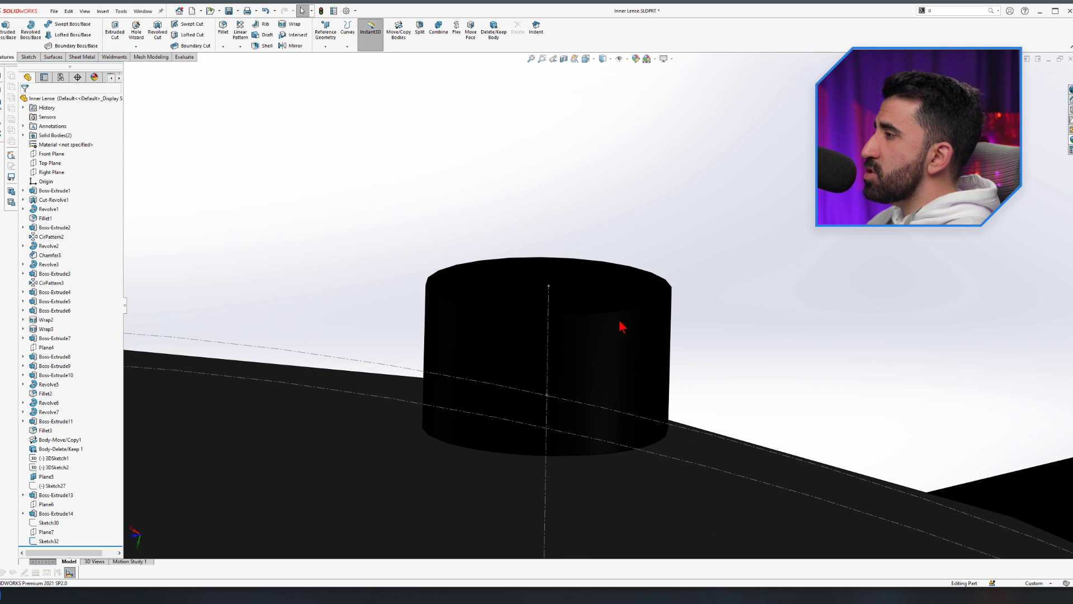
{"action": "left_click", "coordinate": [549, 397]}
{"action": "scroll", "coordinate": [549, 398], "scroll_direction": "down", "scroll_amount": 1}
{"action": "scroll", "coordinate": [548, 397], "scroll_direction": "down", "scroll_amount": 2}
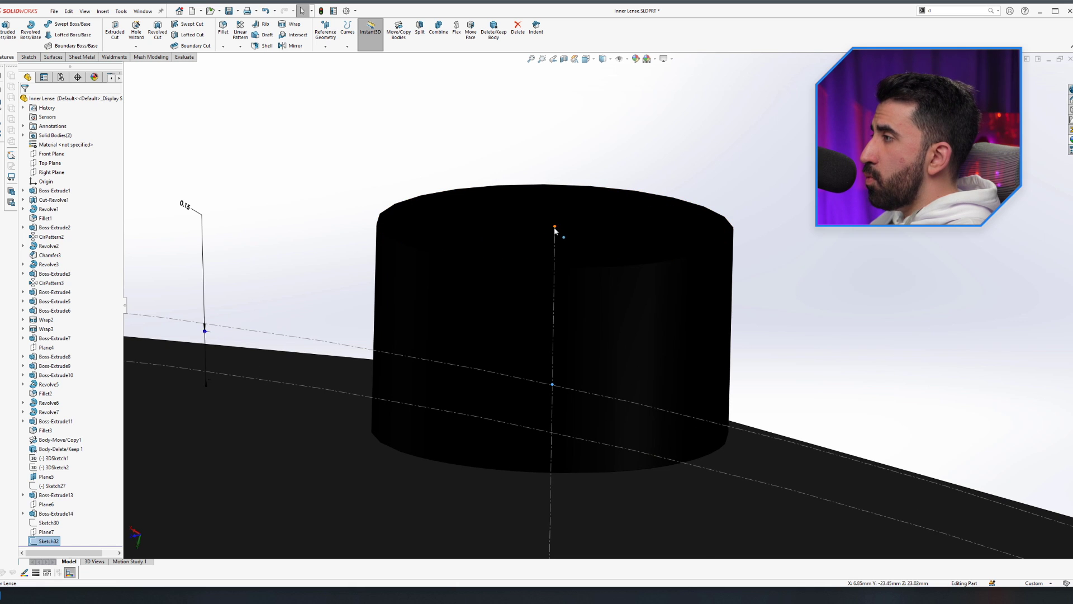
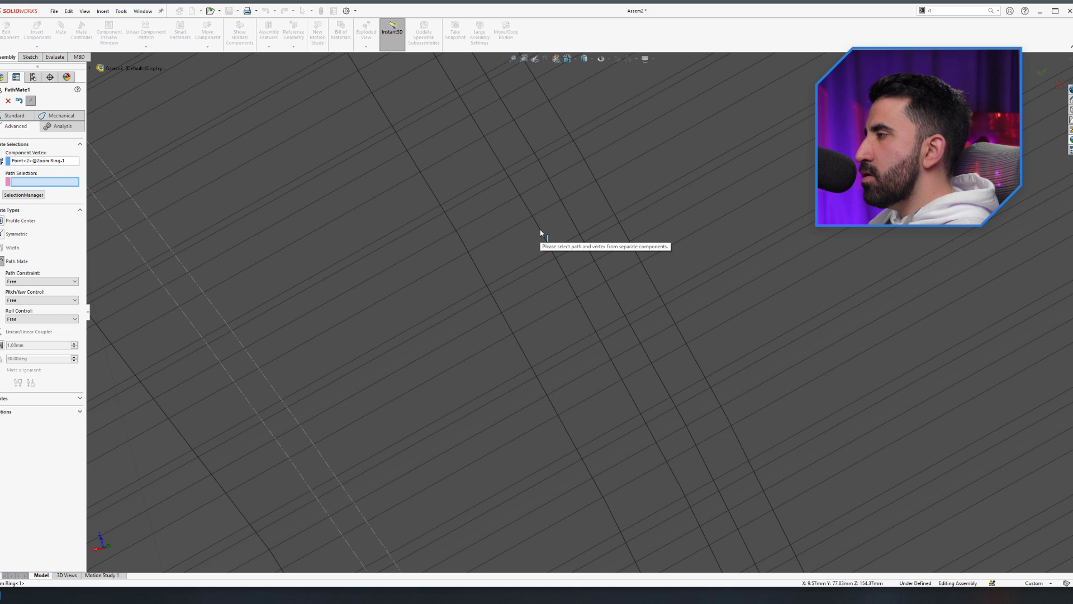
{"action": "scroll", "coordinate": [545, 262], "scroll_direction": "up", "scroll_amount": 15}
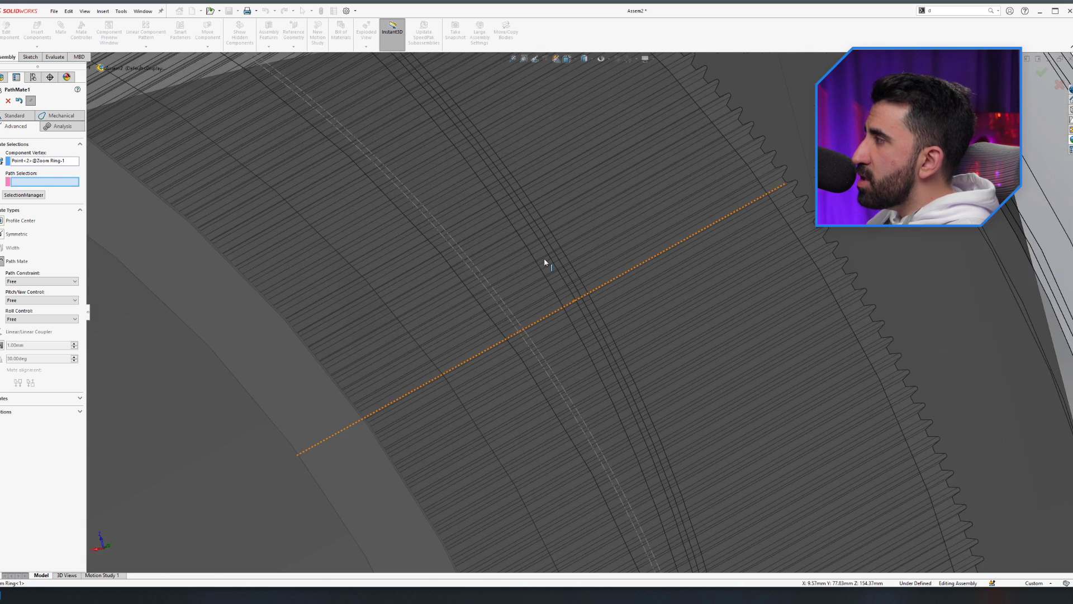
{"action": "key", "text": "Escape"}
{"action": "key", "text": "Escape"}
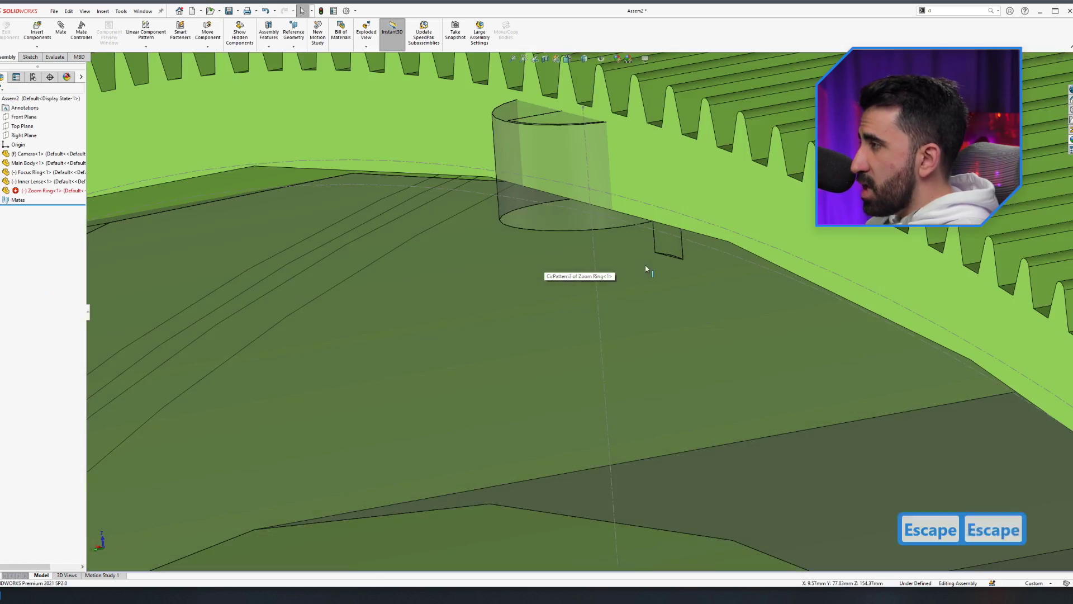
{"action": "key", "text": "Escape"}
Rotate the zoom ring to bring the end of its helical groove near the inner lens's front pin, and clear the selection
{"action": "scroll", "coordinate": [606, 294], "scroll_direction": "up", "scroll_amount": 5}
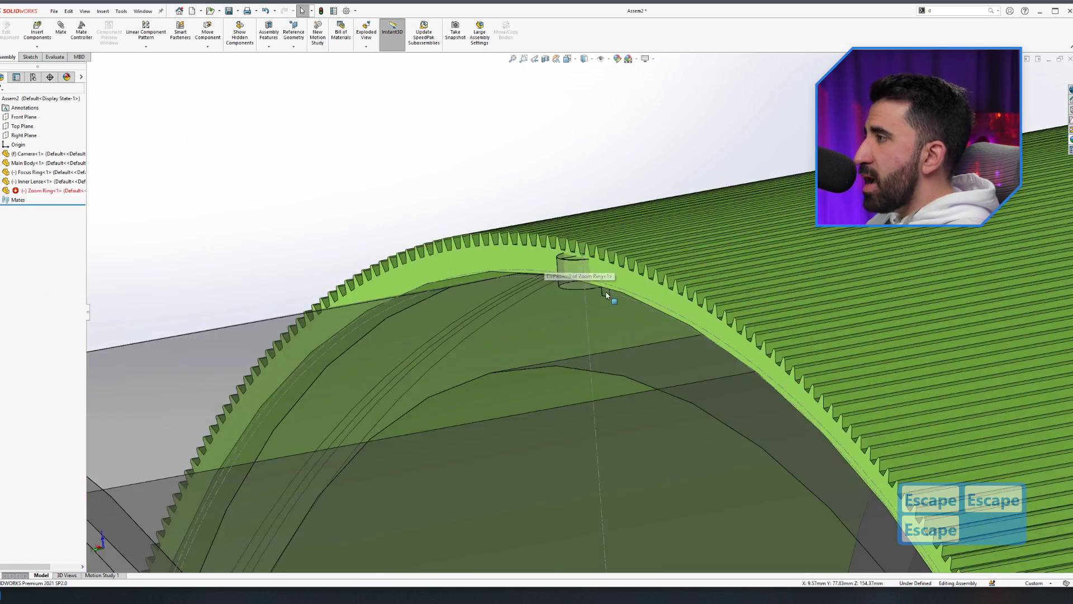
{"action": "scroll", "coordinate": [560, 307], "scroll_direction": "down", "scroll_amount": 3}
{"action": "left_click", "coordinate": [550, 327]}
{"action": "left_click_drag", "start_coordinate": [551, 327], "coordinate": [558, 199]}
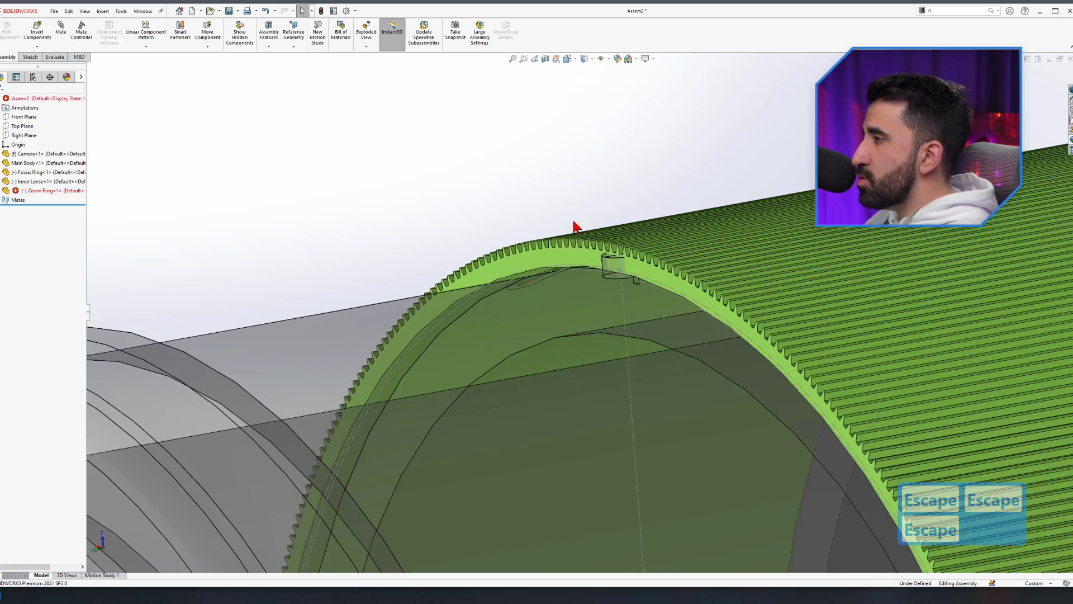
{"action": "scroll", "coordinate": [626, 268], "scroll_direction": "down", "scroll_amount": 5}
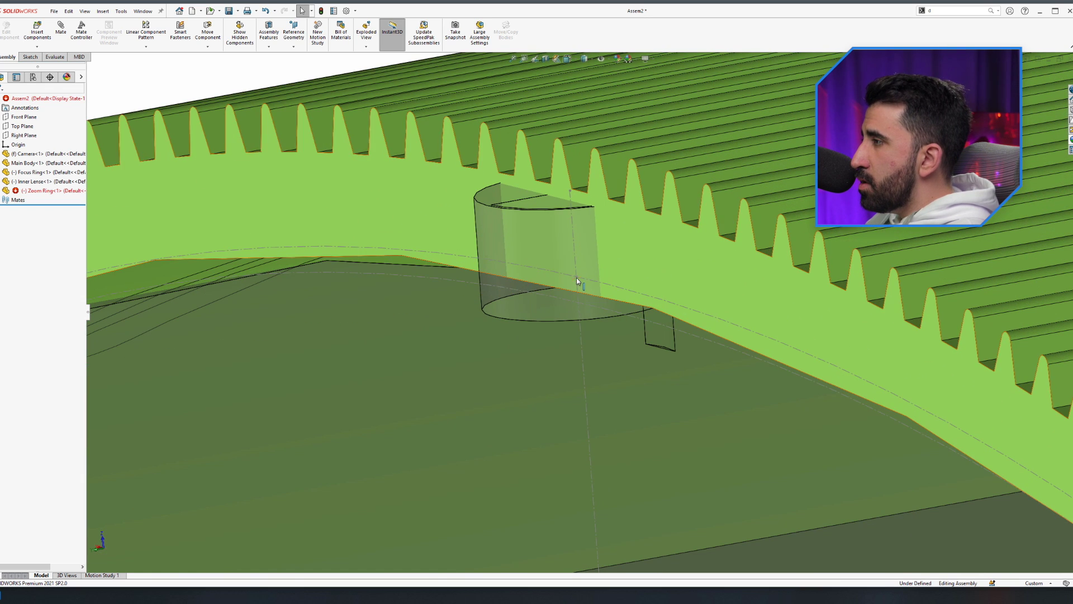
{"action": "left_click", "coordinate": [576, 277]}
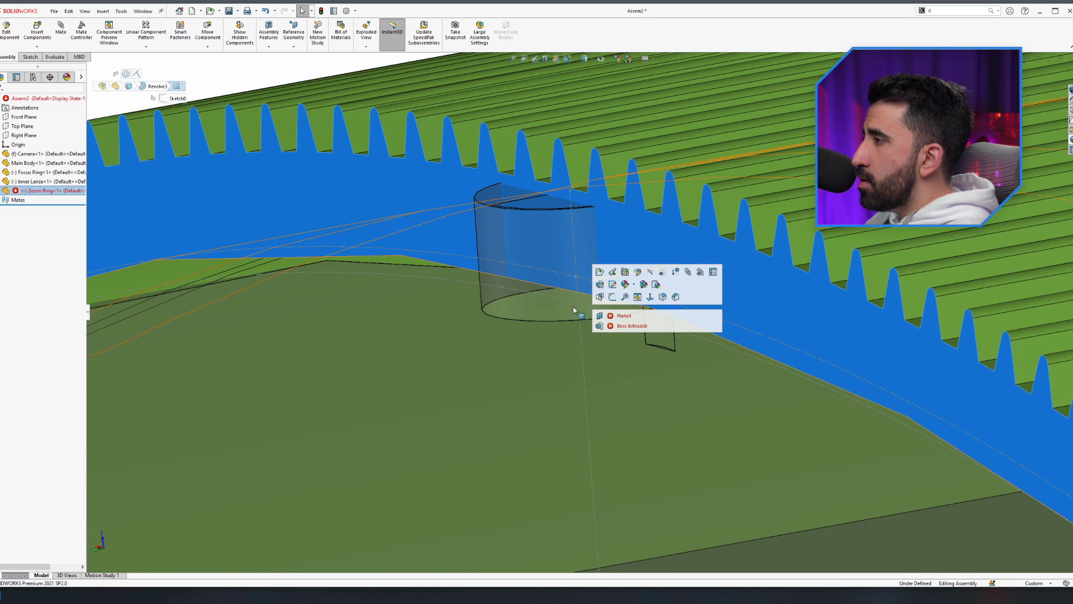
{"action": "key", "text": "z"}
{"action": "key", "text": "z"}
{"action": "key", "text": "z"}
{"action": "key", "text": "z"}
{"action": "left_click", "coordinate": [273, 125]}
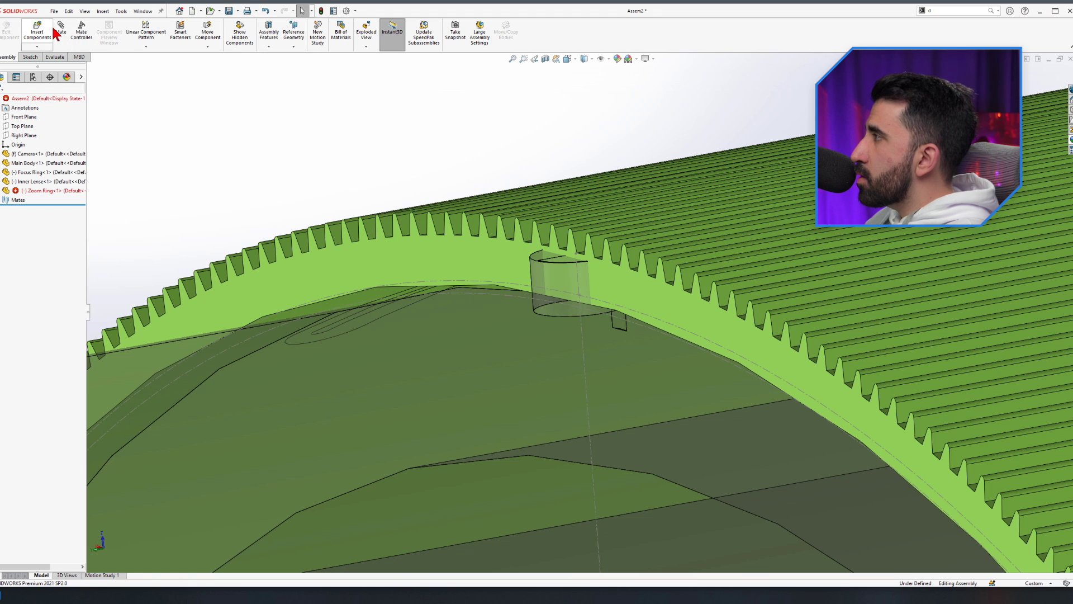
Start an advanced path mate with the inner lens's Sketch32 point on the front pin's axis as the component vertex
{"action": "left_click", "coordinate": [16, 125]}
{"action": "left_click", "coordinate": [3, 229]}
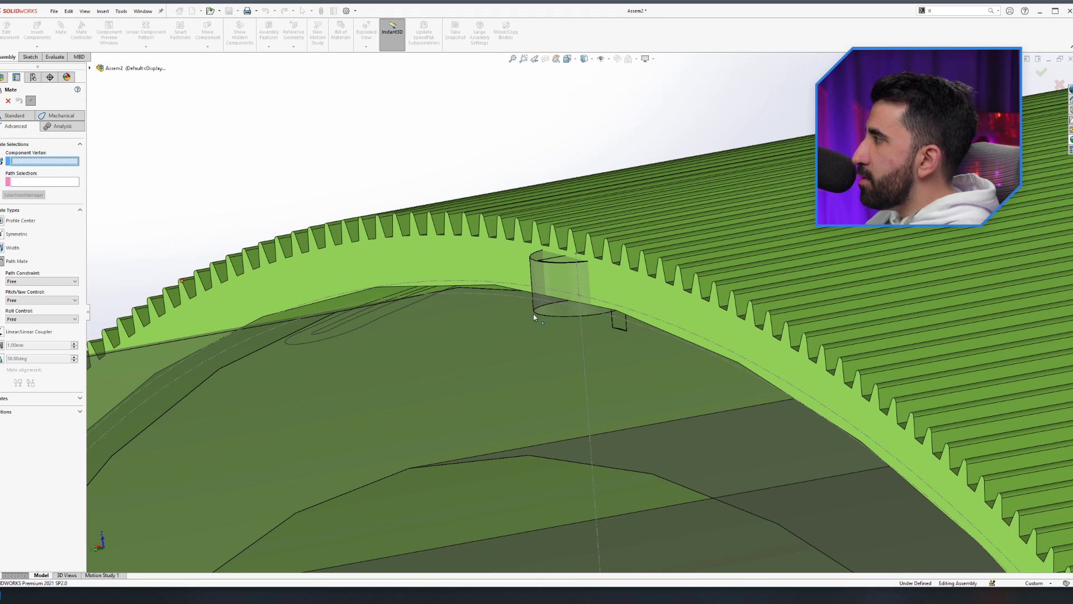
{"action": "scroll", "coordinate": [534, 313], "scroll_direction": "down", "scroll_amount": 10}
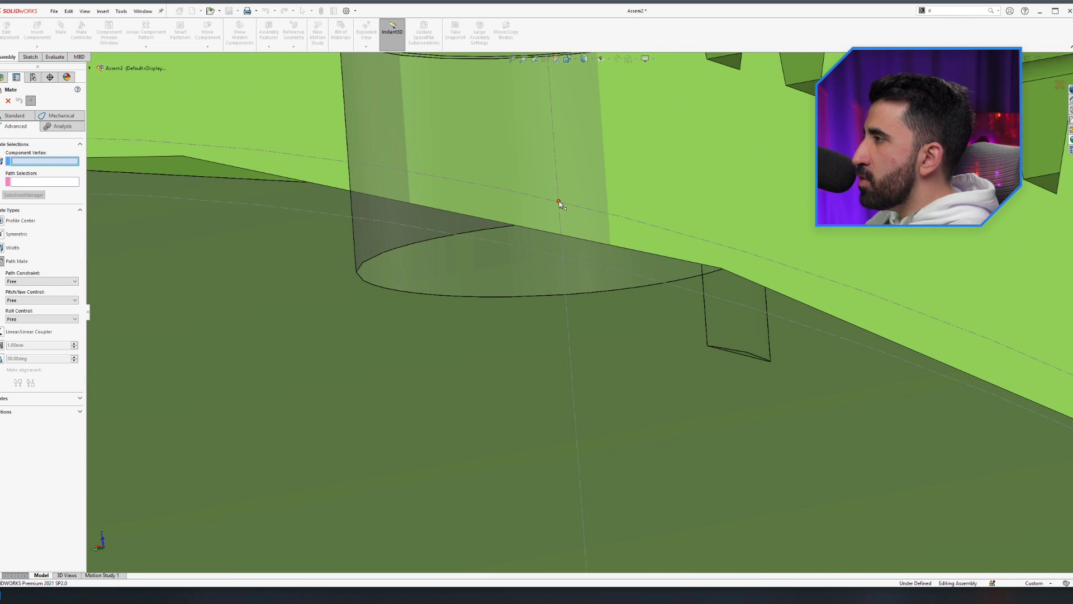
{"action": "scroll", "coordinate": [558, 363], "scroll_direction": "up", "scroll_amount": 8}
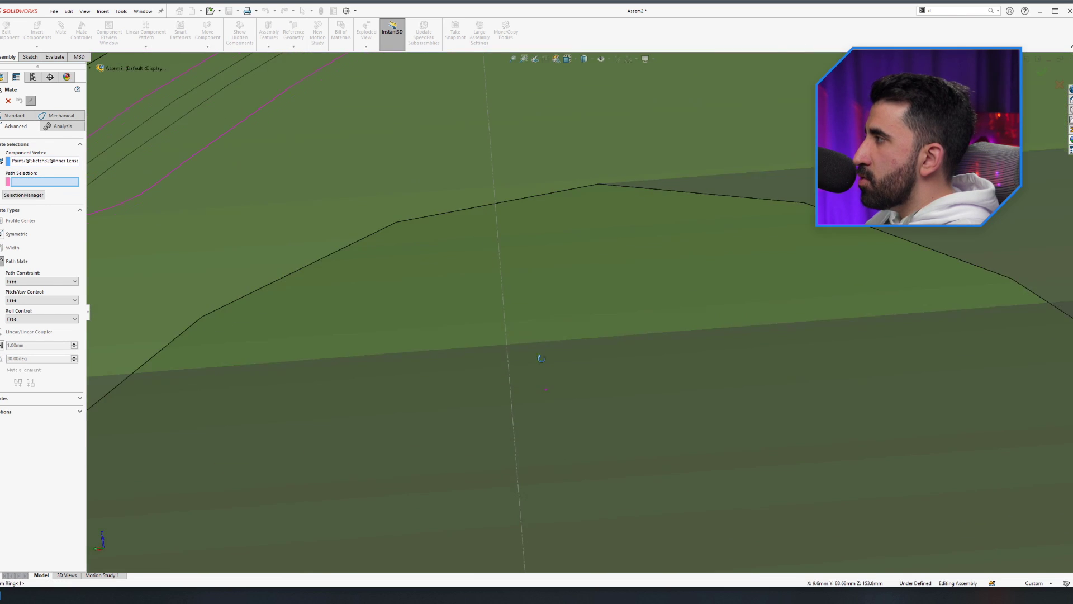
Use the long edge of the zoom ring's helical groove as the path, with all path controls Free, and accept the mate
{"action": "scroll", "coordinate": [441, 303], "scroll_direction": "down", "scroll_amount": 4}
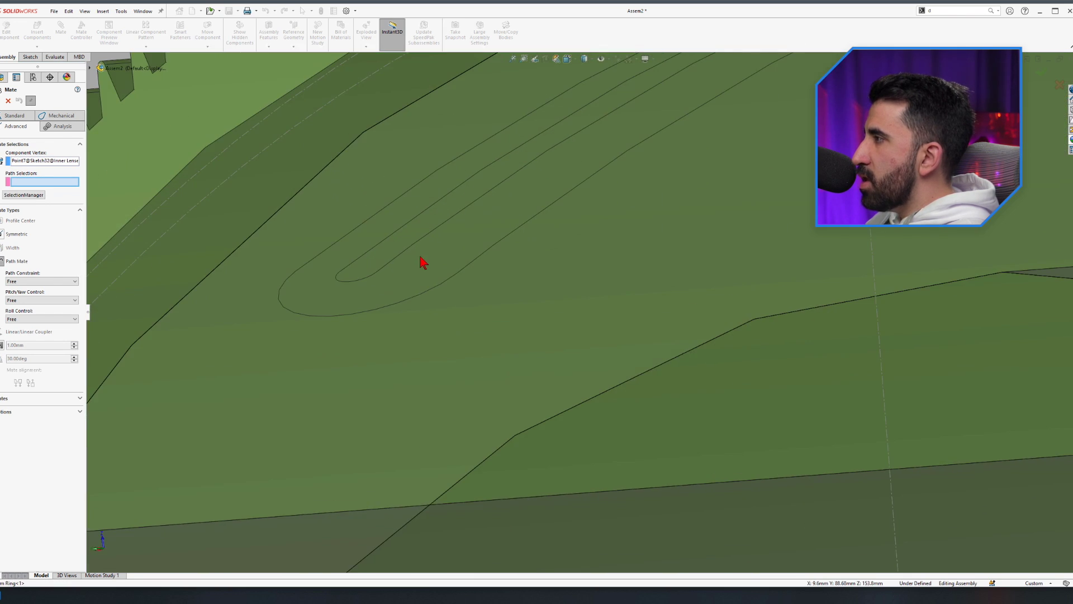
{"action": "left_click", "coordinate": [441, 227]}
{"action": "scroll", "coordinate": [441, 227], "scroll_direction": "up", "scroll_amount": 6}
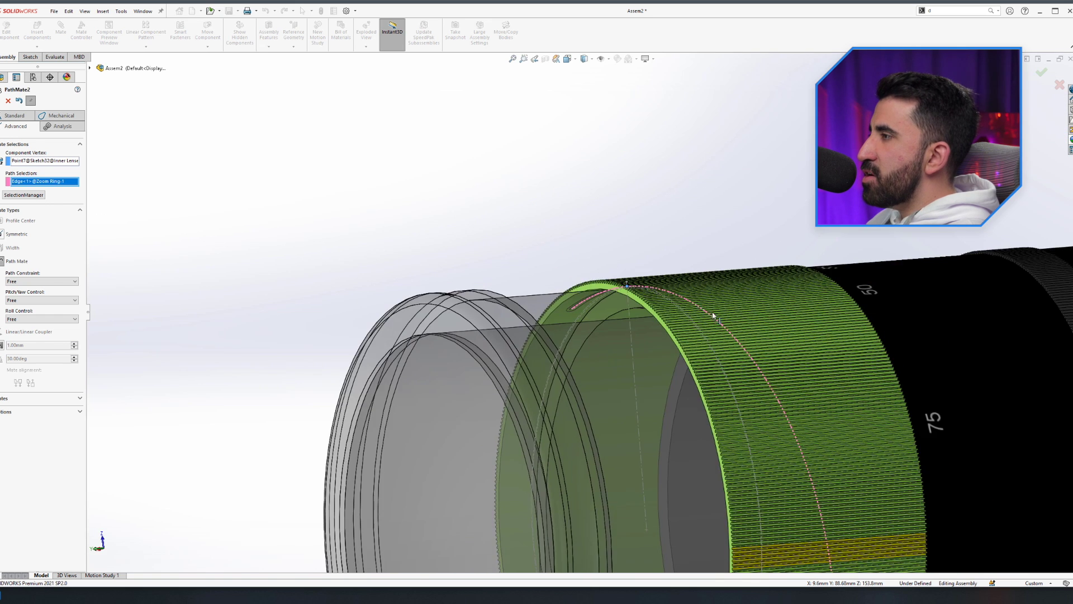
{"action": "scroll", "coordinate": [713, 316], "scroll_direction": "up", "scroll_amount": 3}
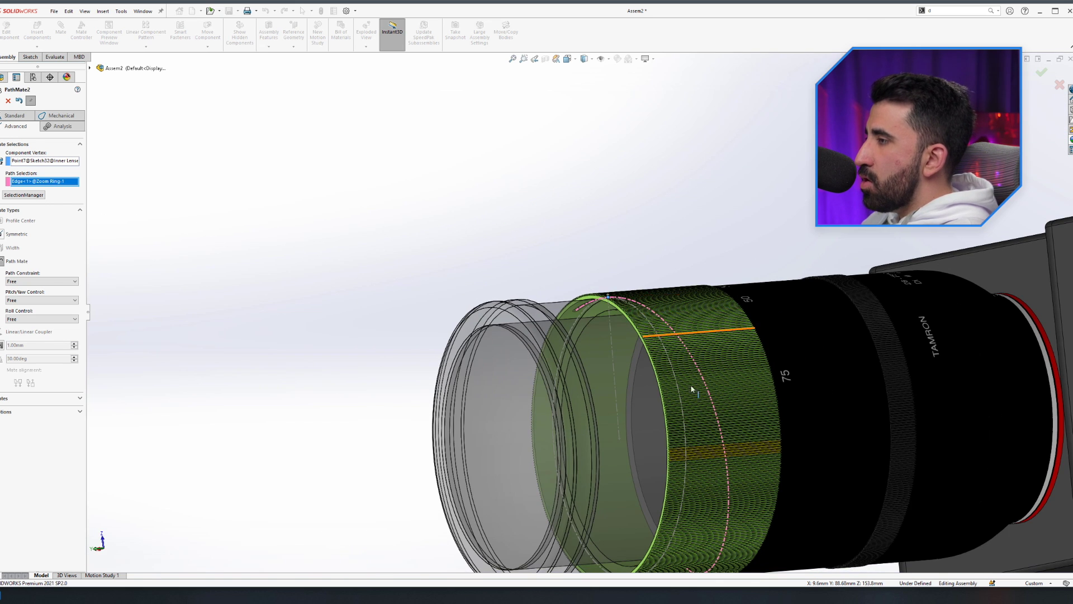
{"action": "middle_click_drag", "start_coordinate": [692, 389], "coordinate": [670, 499]}
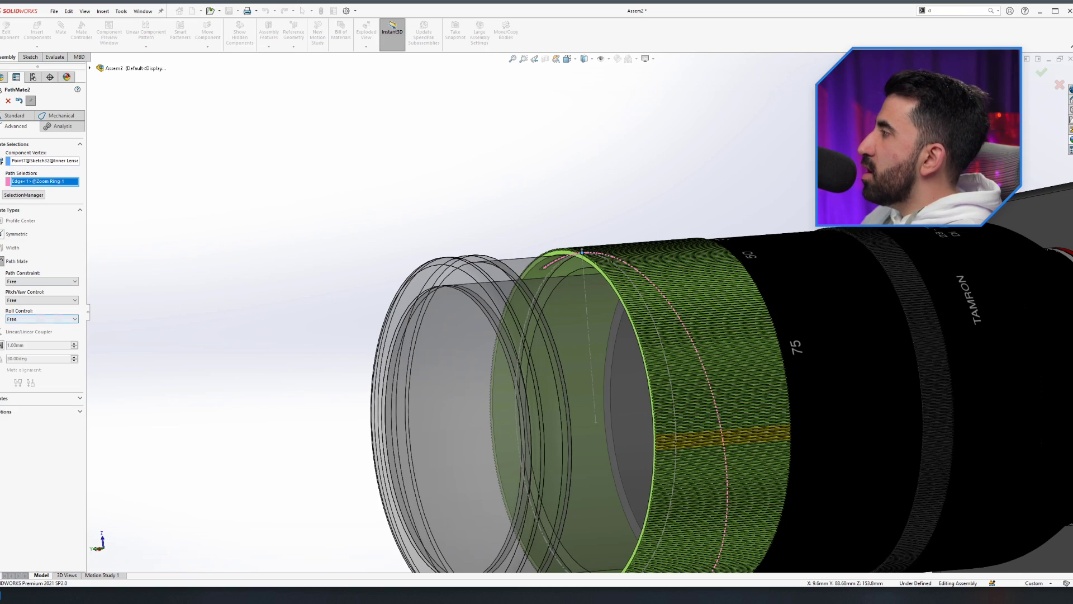
{"action": "left_click", "coordinate": [1, 101]}
{"action": "left_click", "coordinate": [1, 102]}
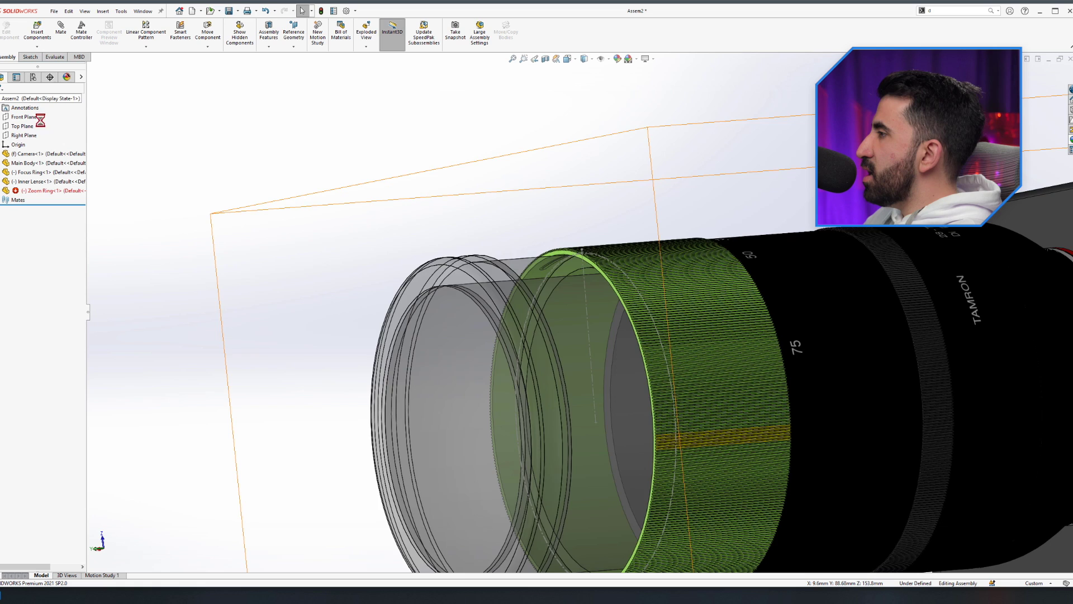
{"action": "scroll", "coordinate": [537, 206], "scroll_direction": "up", "scroll_amount": 3}
{"action": "scroll", "coordinate": [635, 301], "scroll_direction": "down", "scroll_amount": 4}
{"action": "middle_click_drag", "start_coordinate": [608, 295], "coordinate": [607, 307]}
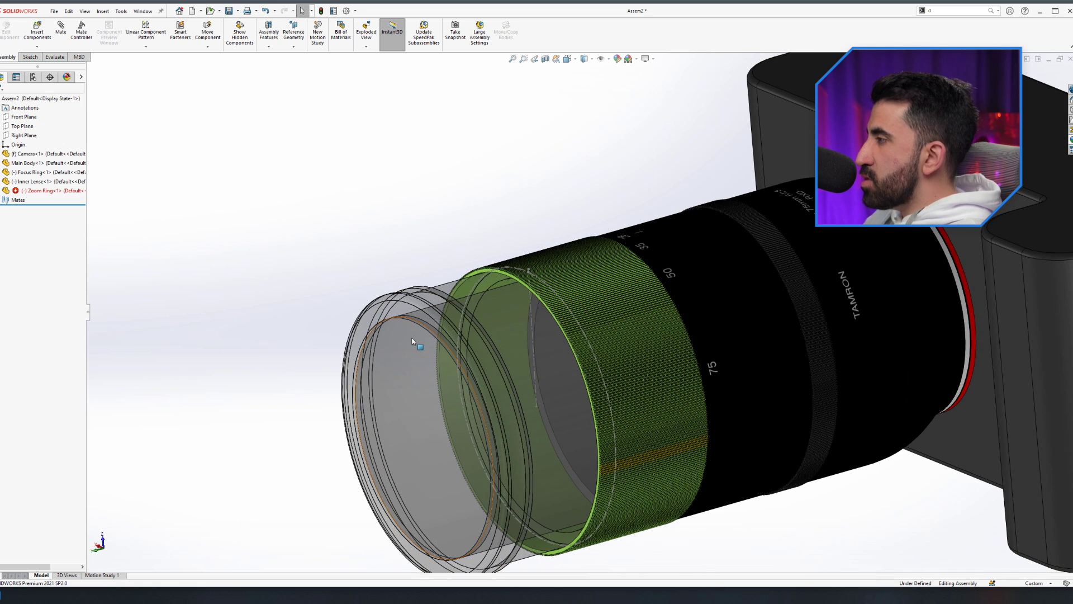
Turn off the inner lens's transparency so it displays as an opaque part
{"action": "right_click", "coordinate": [399, 382]}
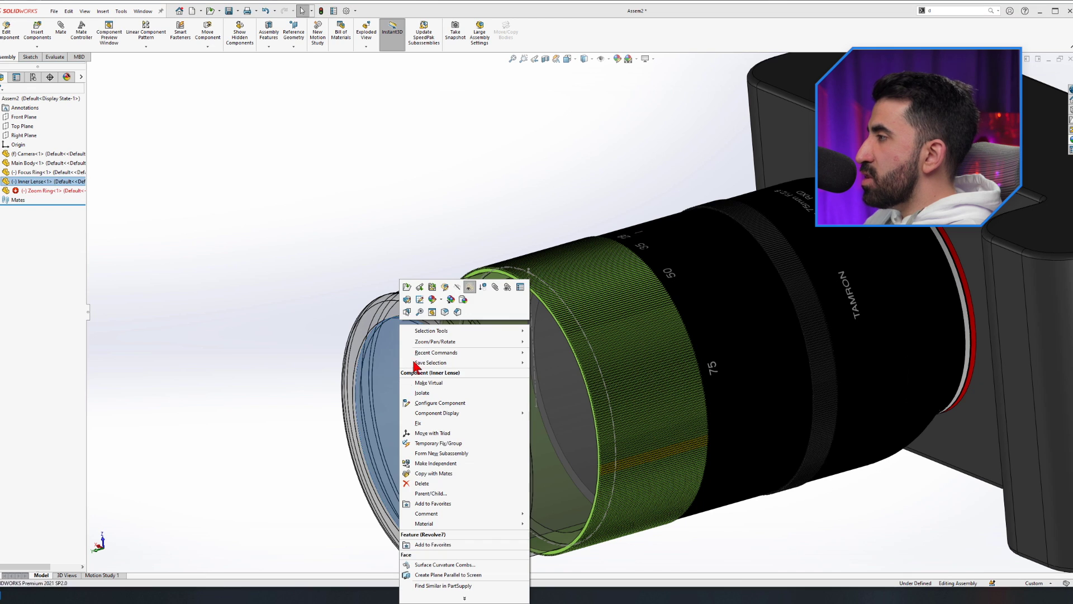
{"action": "left_click", "coordinate": [471, 287]}
{"action": "left_click", "coordinate": [352, 217]}
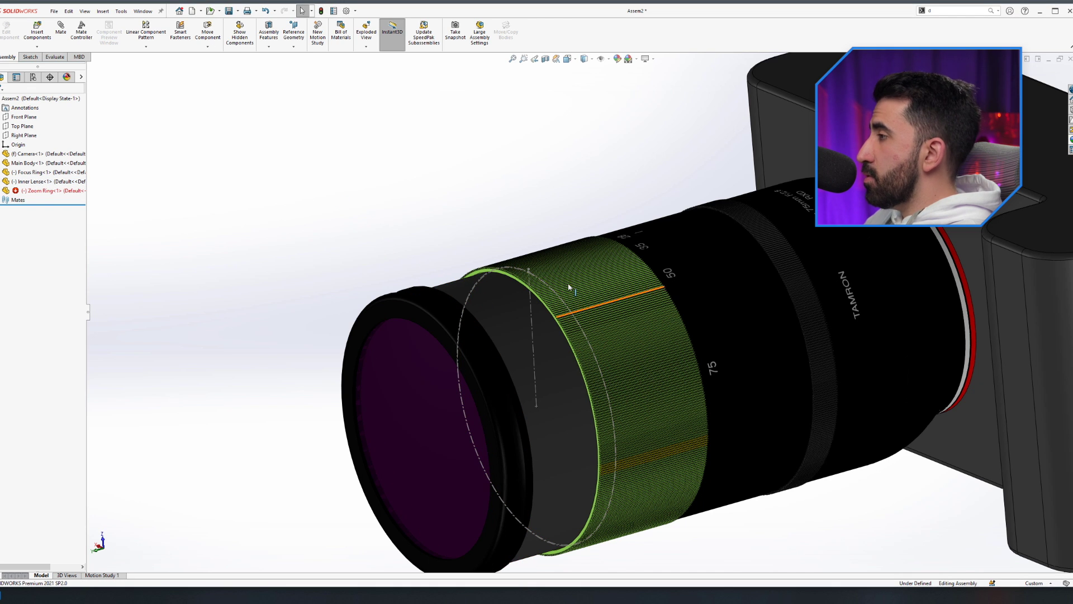
Rotate the zoom ring back and forth to check how the path mates drive the inner lens
{"action": "left_click_drag", "start_coordinate": [571, 267], "coordinate": [460, 192]}
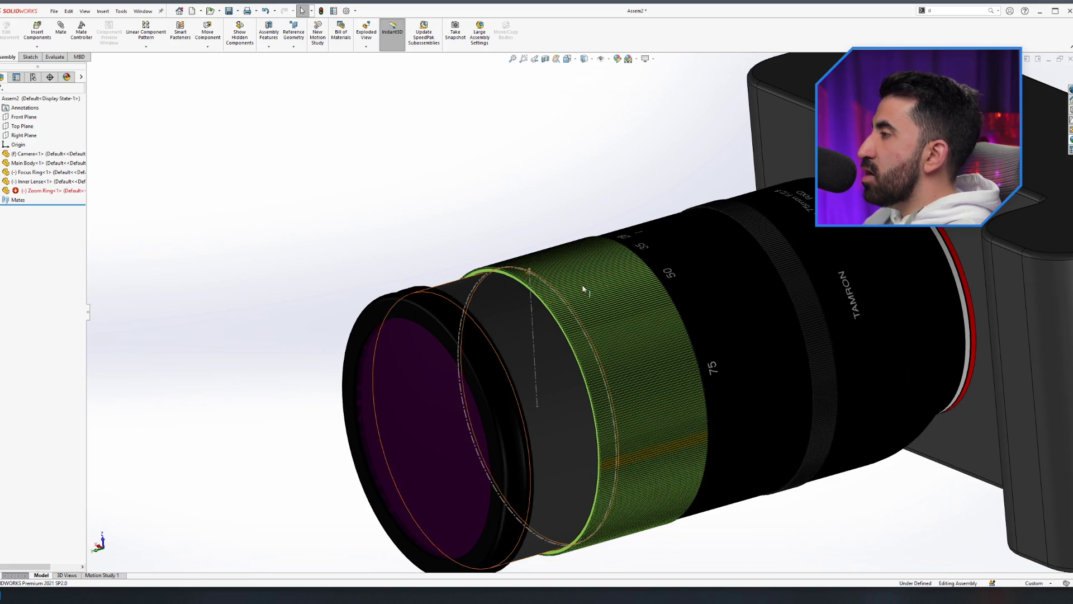
{"action": "scroll", "coordinate": [553, 304], "scroll_direction": "down", "scroll_amount": 10}
{"action": "scroll", "coordinate": [443, 353], "scroll_direction": "up", "scroll_amount": 10}
{"action": "scroll", "coordinate": [663, 287], "scroll_direction": "down", "scroll_amount": 10}
{"action": "scroll", "coordinate": [632, 332], "scroll_direction": "up", "scroll_amount": 10}
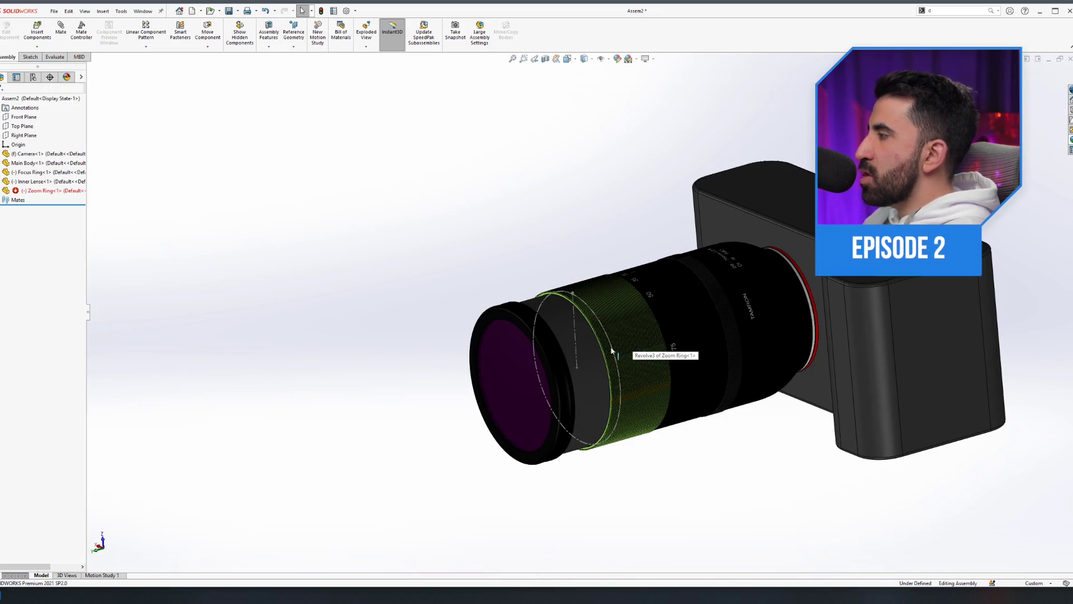
{"action": "scroll", "coordinate": [630, 336], "scroll_direction": "down", "scroll_amount": 5}
{"action": "scroll", "coordinate": [591, 427], "scroll_direction": "up", "scroll_amount": 5}
{"action": "scroll", "coordinate": [545, 301], "scroll_direction": "down", "scroll_amount": 5}
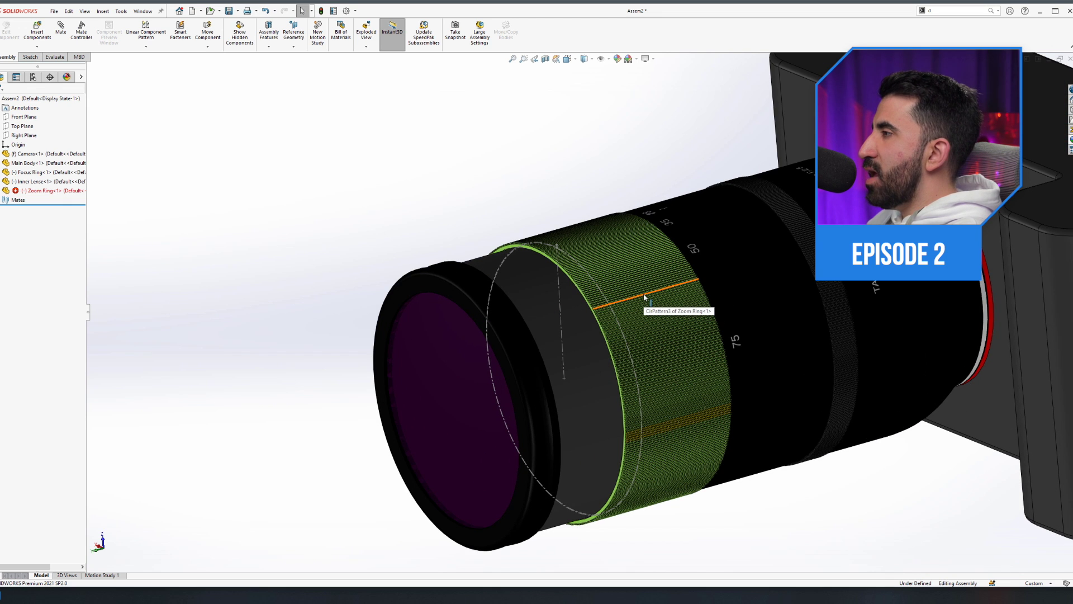
{"action": "left_click_drag", "start_coordinate": [639, 281], "coordinate": [637, 251]}
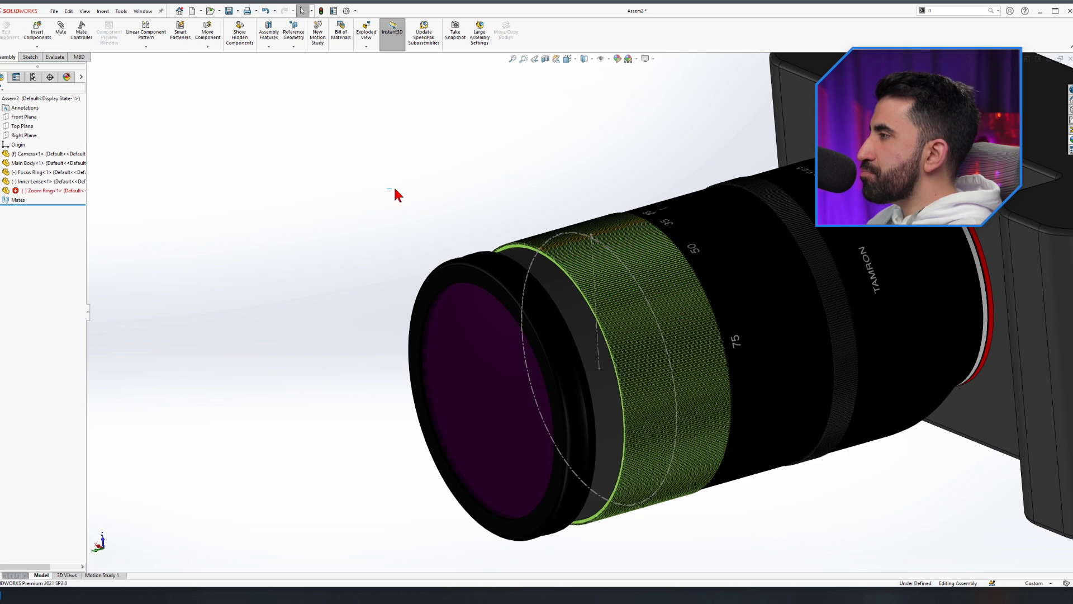
Hide the construction-circle sketch of the inner lens
{"action": "scroll", "coordinate": [571, 231], "scroll_direction": "down", "scroll_amount": 6}
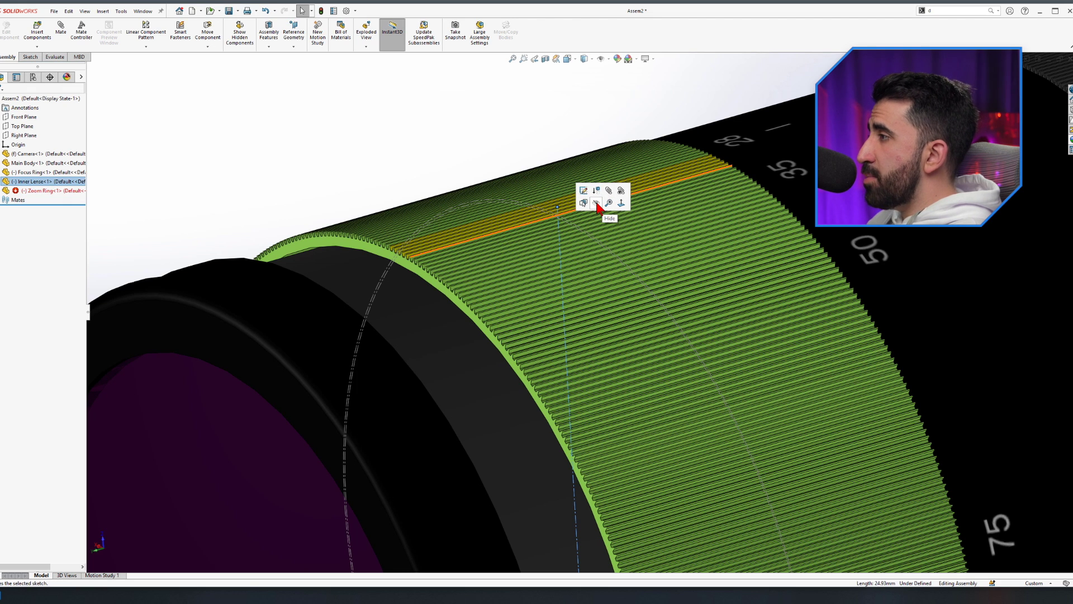
{"action": "left_click", "coordinate": [597, 204]}
{"action": "scroll", "coordinate": [479, 196], "scroll_direction": "up", "scroll_amount": 8}
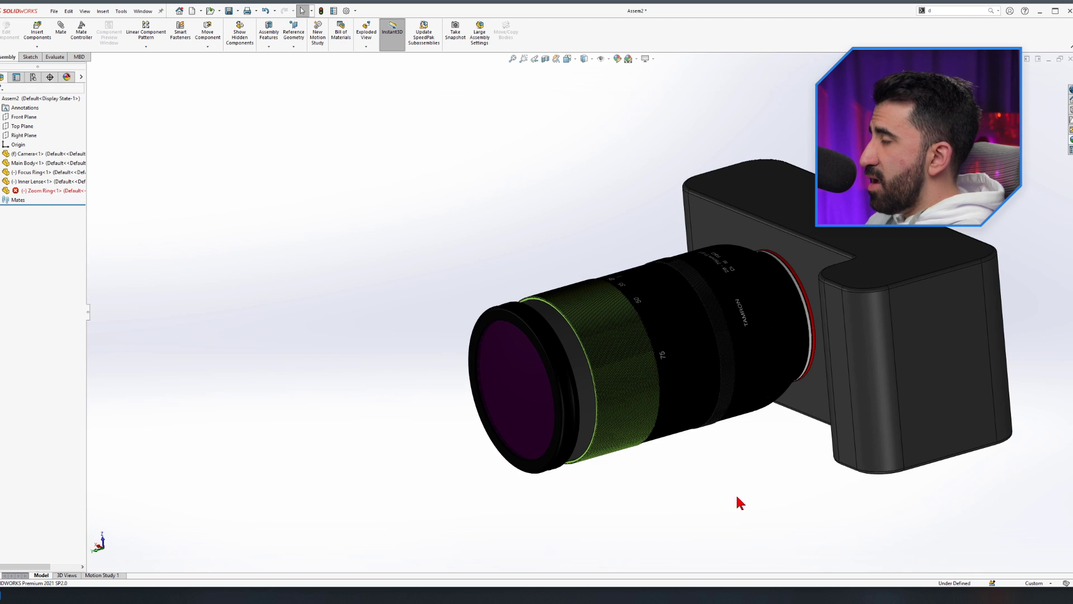
Rotate the zoom ring through its travel again to check the inner lens's extension and retraction
{"action": "middle_click_drag", "start_coordinate": [775, 435], "coordinate": [761, 447]}
{"action": "scroll", "coordinate": [531, 353], "scroll_direction": "down", "scroll_amount": 3}
{"action": "left_click_drag", "start_coordinate": [495, 302], "coordinate": [550, 412]}
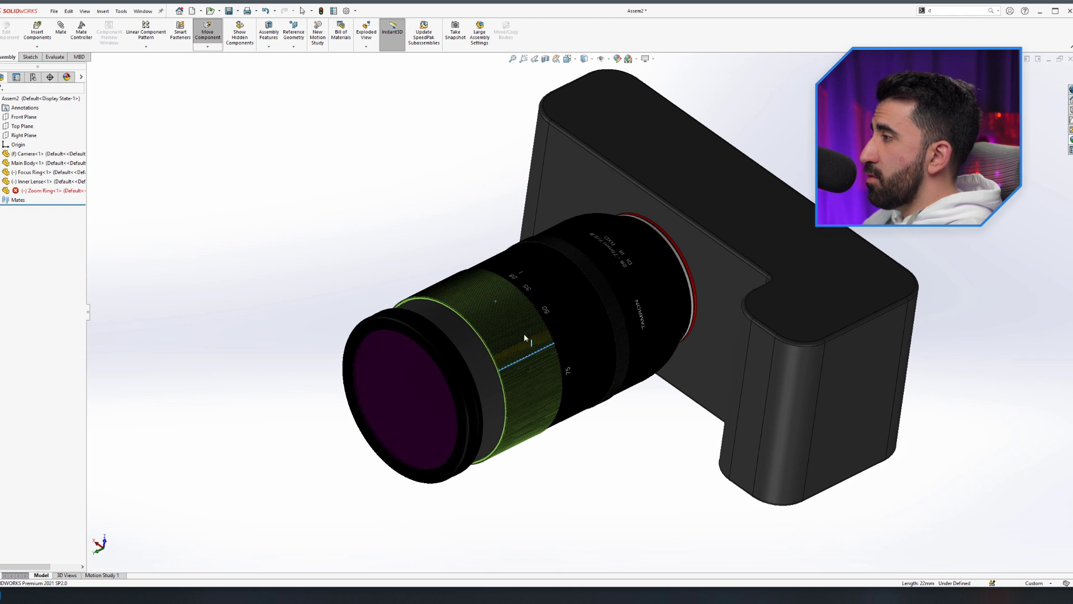
{"action": "key", "text": "Escape"}
{"action": "scroll", "coordinate": [604, 492], "scroll_direction": "down", "scroll_amount": 4}
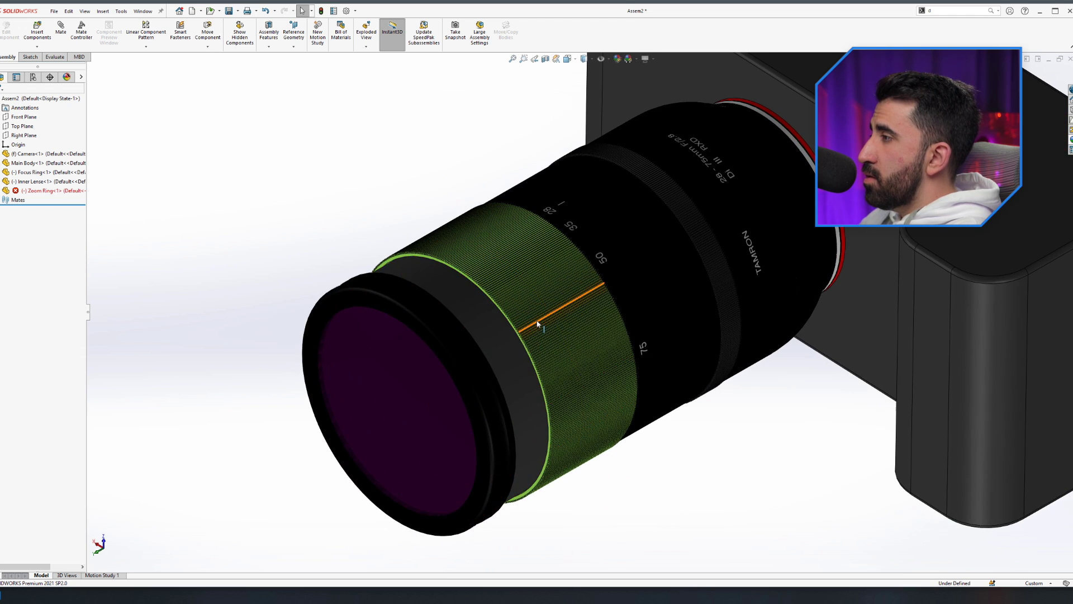
{"action": "left_click_drag", "start_coordinate": [595, 447], "coordinate": [386, 168]}
{"action": "scroll", "coordinate": [347, 246], "scroll_direction": "up", "scroll_amount": 3}
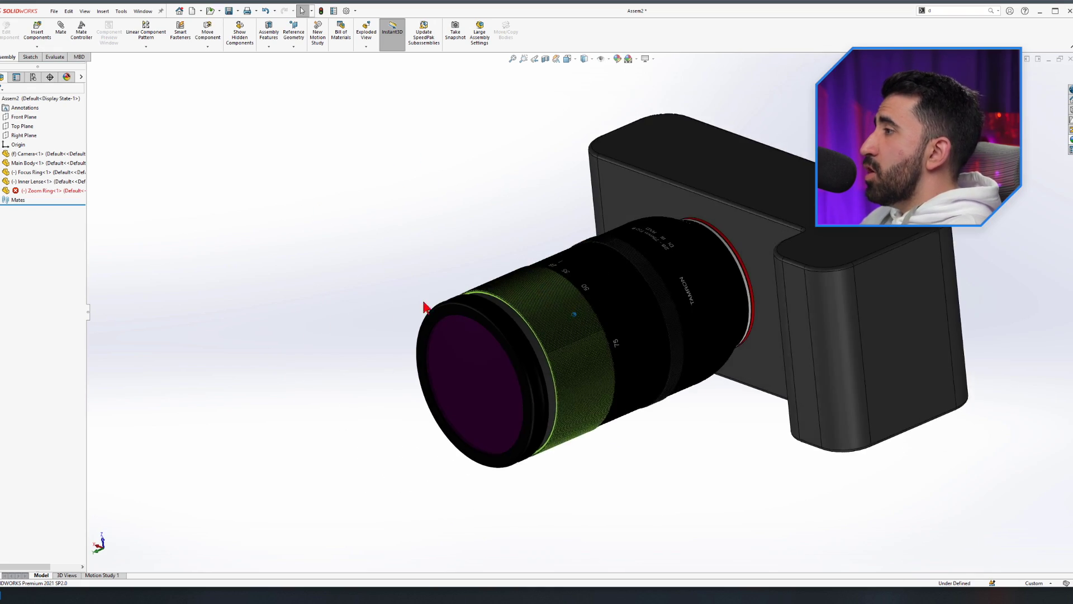
{"action": "middle_click_drag", "start_coordinate": [383, 278], "coordinate": [391, 252]}
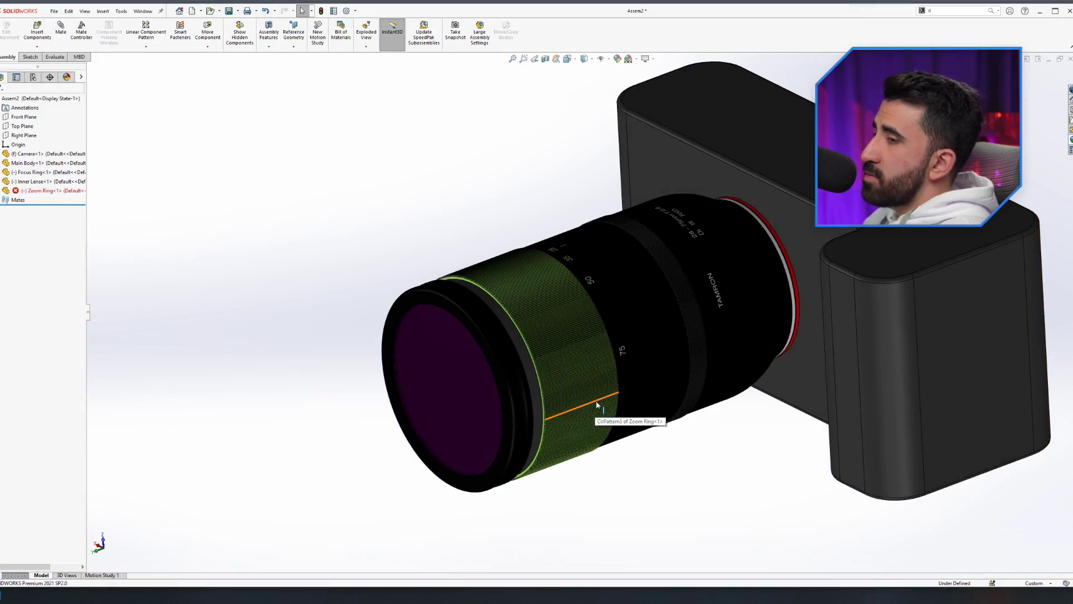
Switch to the Lense Assembly document and turn its blue lens gear to examine how it drives the zoom ring
{"action": "key", "text": "ctrl+Tab"}
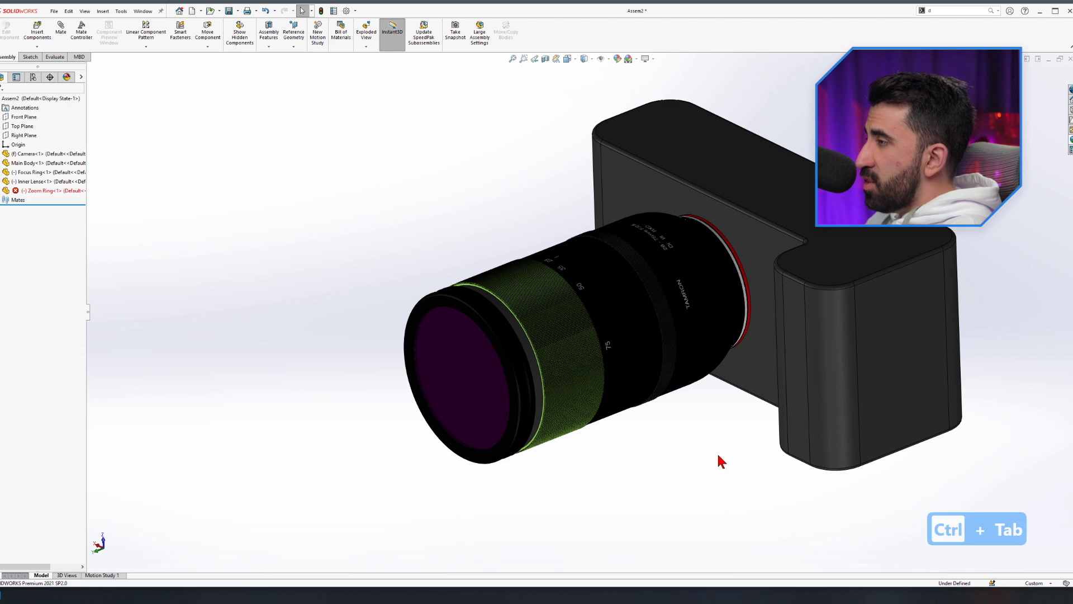
{"action": "scroll", "coordinate": [821, 347], "scroll_direction": "down", "scroll_amount": 3}
{"action": "key", "text": "ctrl+Tab"}
{"action": "key", "text": "ctrl+Tab"}
{"action": "key", "text": "ctrl+Tab"}
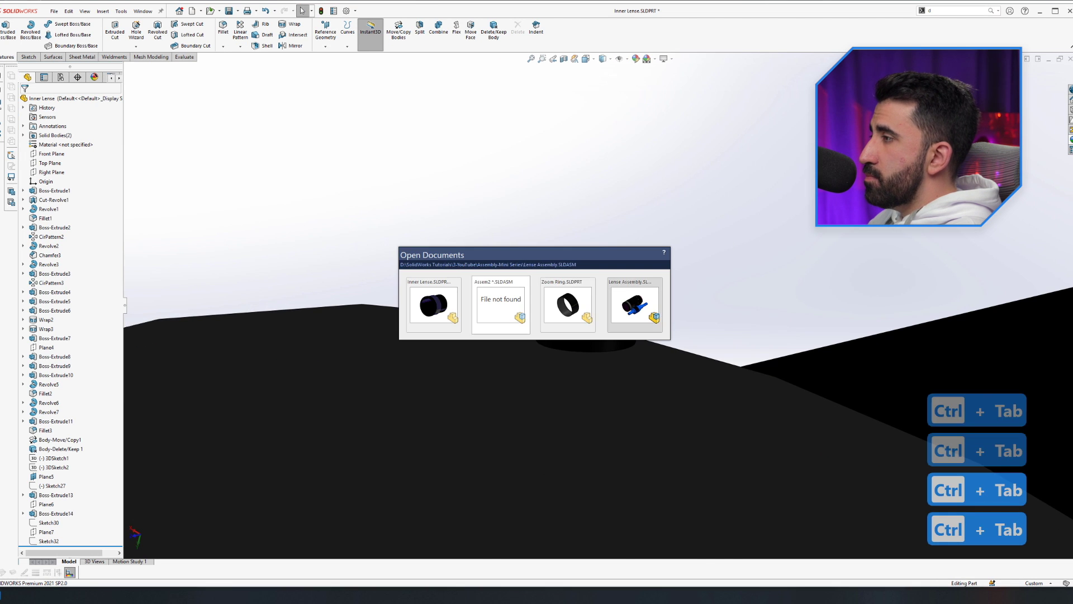
{"action": "scroll", "coordinate": [634, 380], "scroll_direction": "up", "scroll_amount": 5}
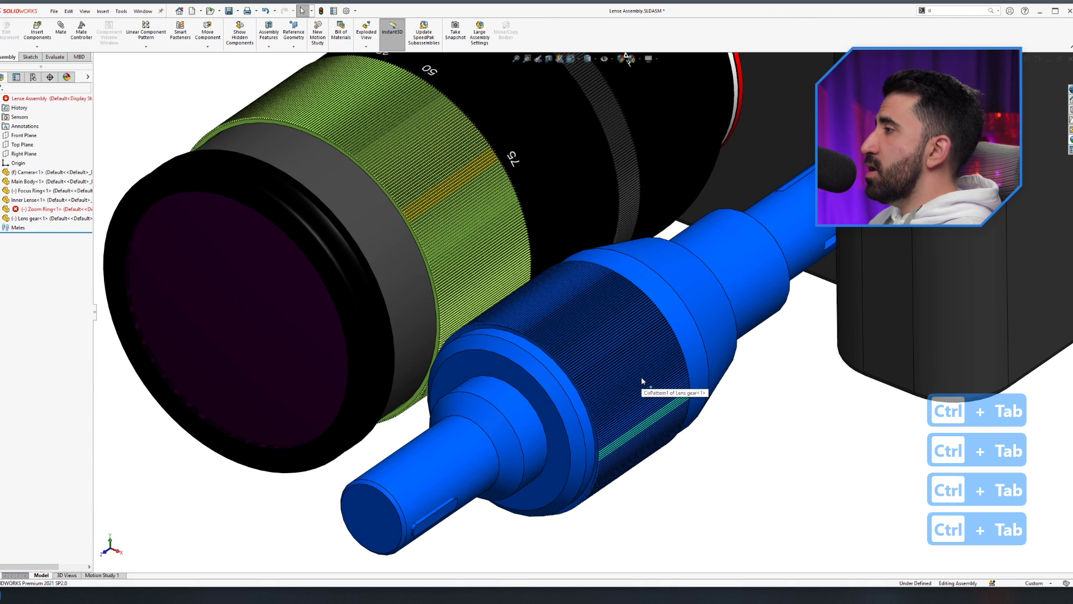
{"action": "left_click_drag", "start_coordinate": [629, 377], "coordinate": [447, 306]}
Close the Inner Lense part with its changes saved, and return to the Assem2 assembly
{"action": "key", "text": "ctrl+Tab"}
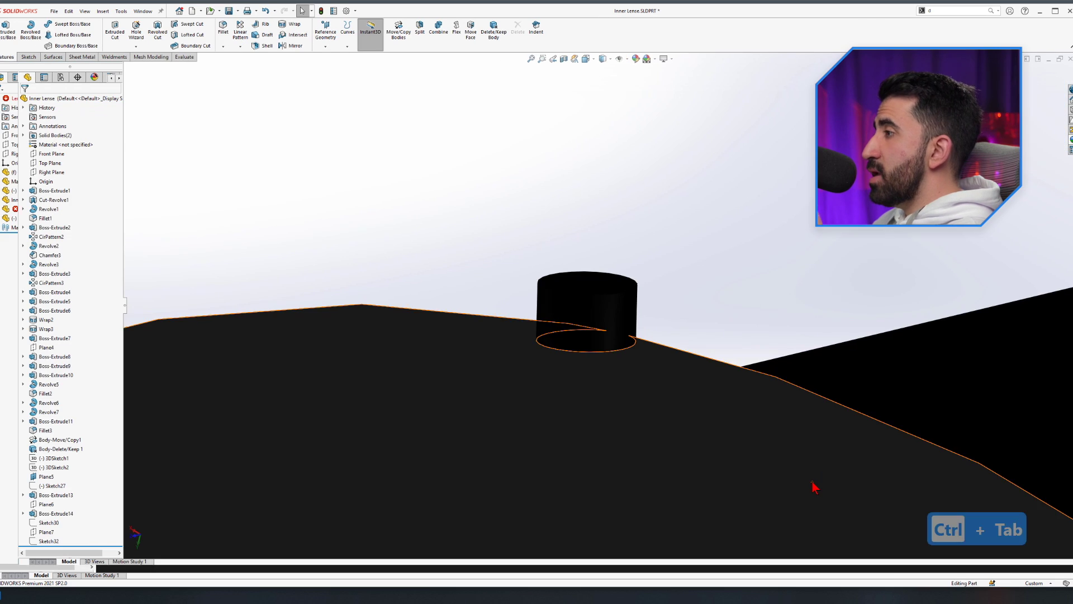
{"action": "scroll", "coordinate": [775, 388], "scroll_direction": "up", "scroll_amount": 8}
{"action": "scroll", "coordinate": [777, 319], "scroll_direction": "down", "scroll_amount": 2}
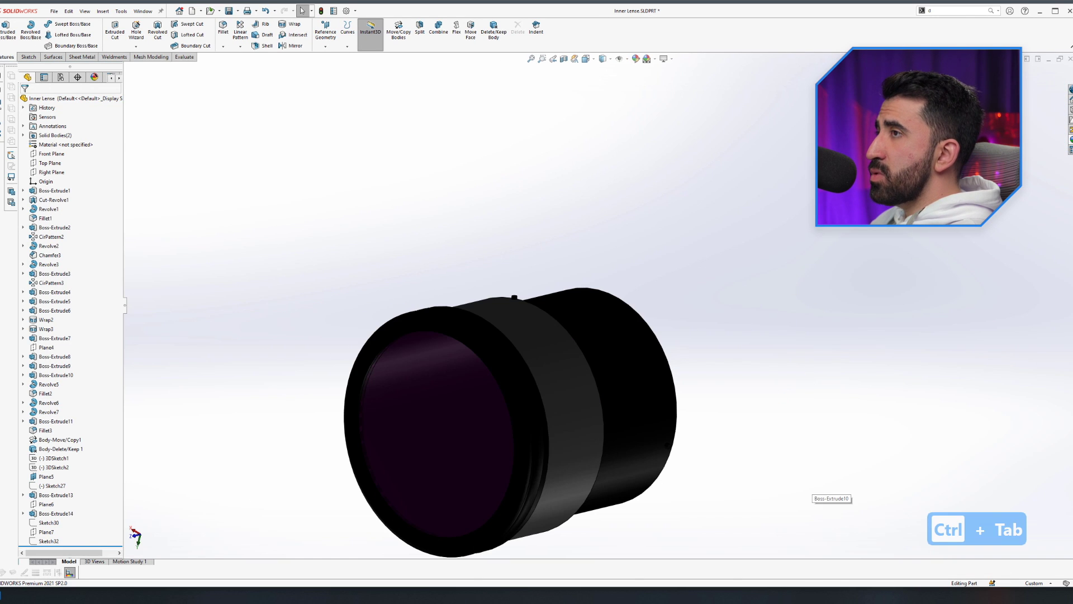
{"action": "left_click", "coordinate": [1070, 59]}
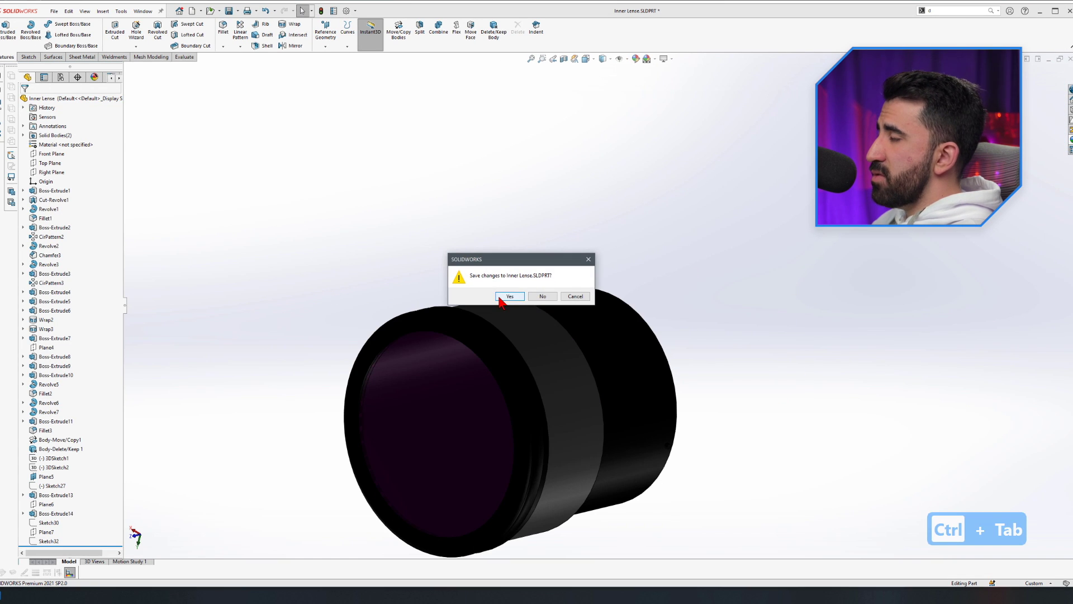
{"action": "left_click", "coordinate": [502, 296]}
{"action": "key", "text": "ctrl+Tab"}
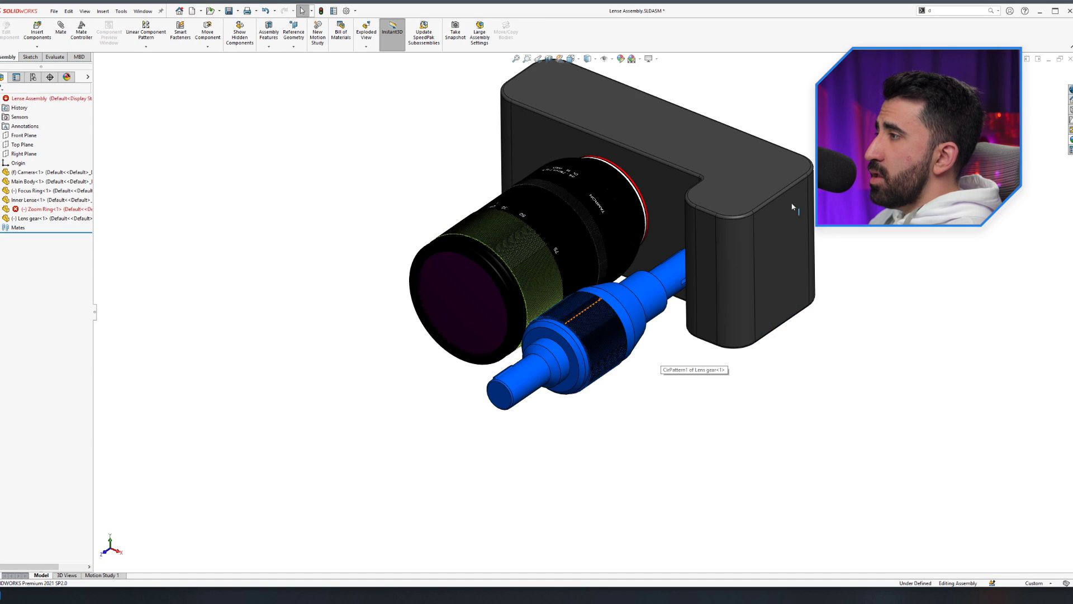
{"action": "key", "text": "ctrl+Tab"}
{"action": "scroll", "coordinate": [645, 350], "scroll_direction": "up", "scroll_amount": 2}
{"action": "scroll", "coordinate": [735, 391], "scroll_direction": "down", "scroll_amount": 4}
{"action": "scroll", "coordinate": [587, 327], "scroll_direction": "up", "scroll_amount": 2}
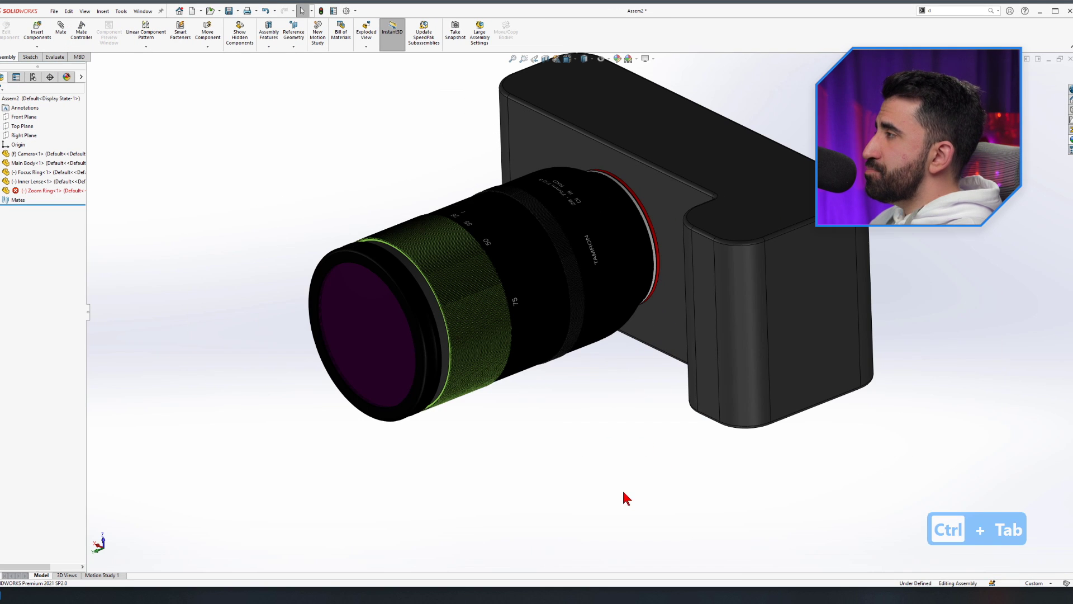
Start inserting the Lens gear.SLDPRT part from the Assembly-Mini Series folder as a new component
{"action": "left_click", "coordinate": [34, 34]}
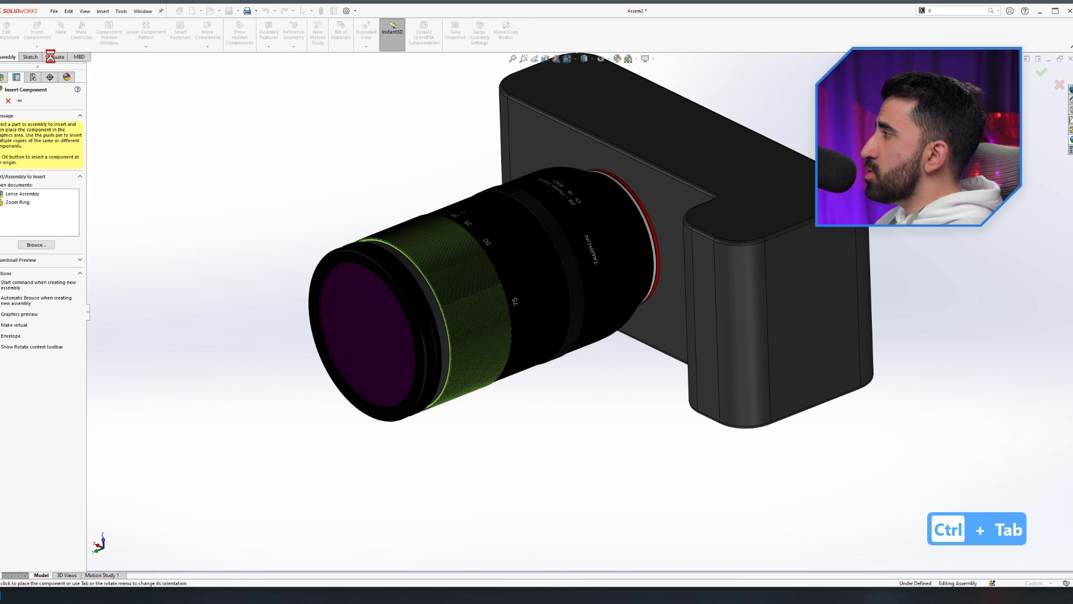
{"action": "left_click", "coordinate": [48, 244]}
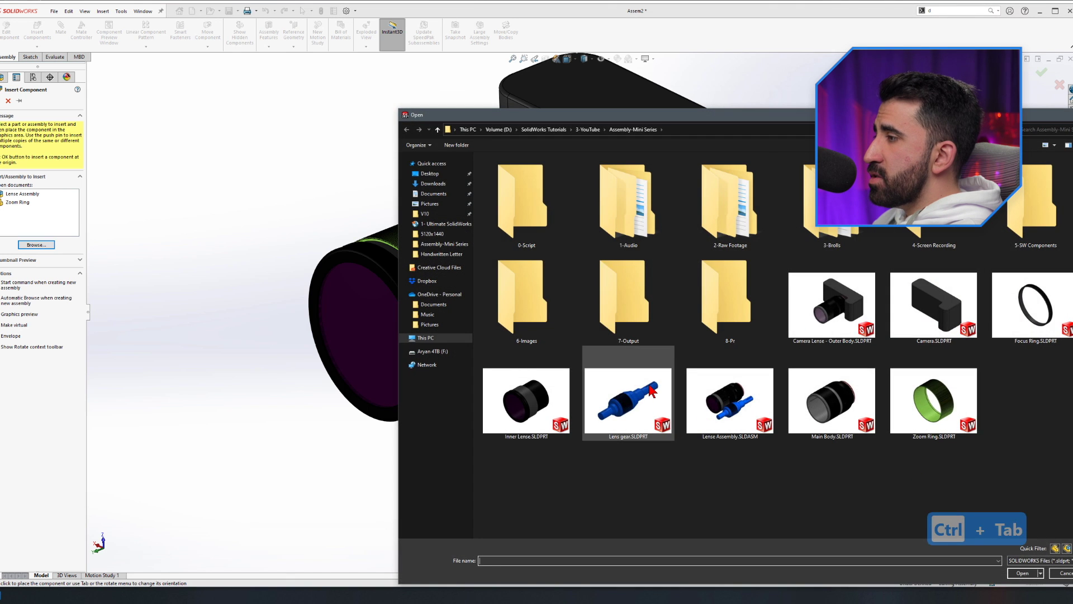
{"action": "double_click", "coordinate": [628, 400]}
{"action": "scroll", "coordinate": [577, 391], "scroll_direction": "down", "scroll_amount": 5}
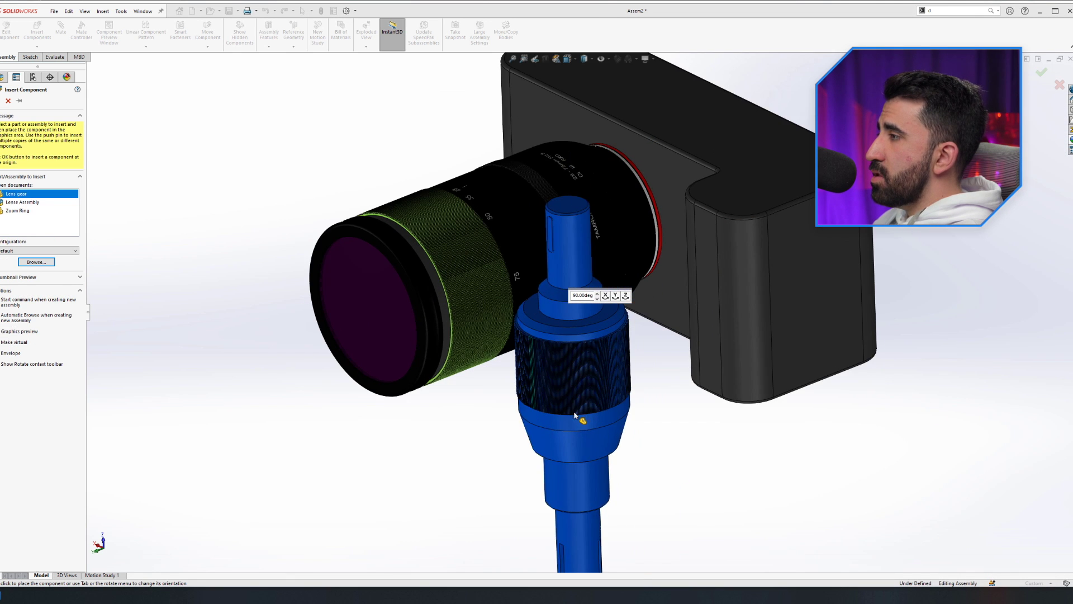
Rotate the lens gear 90° about Y and twice 90° about Z, and place it beneath the lens
{"action": "left_click", "coordinate": [616, 297]}
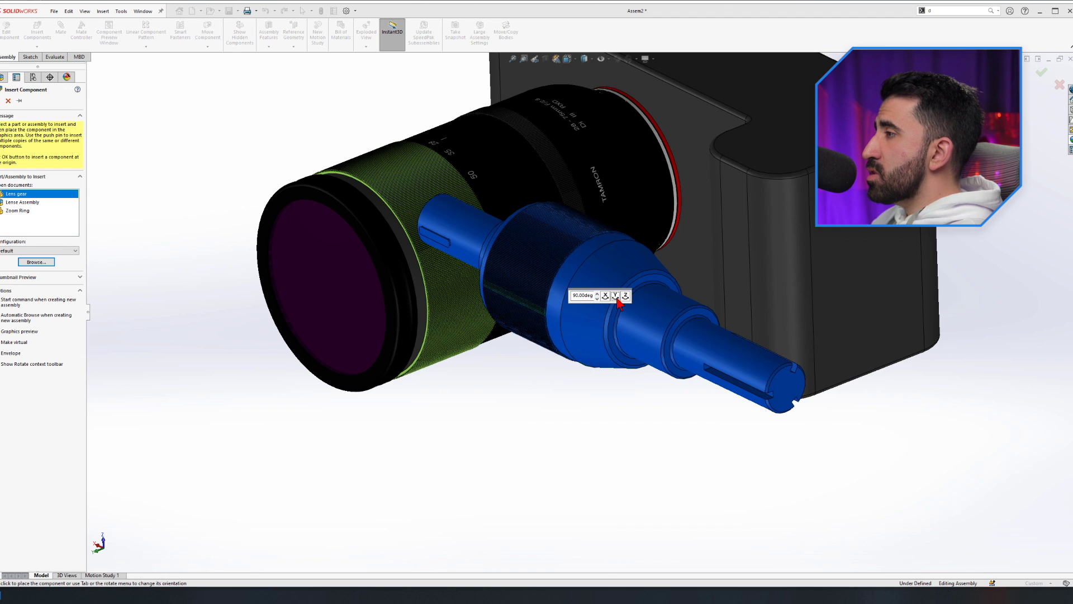
{"action": "left_click", "coordinate": [626, 295]}
{"action": "left_click", "coordinate": [626, 296]}
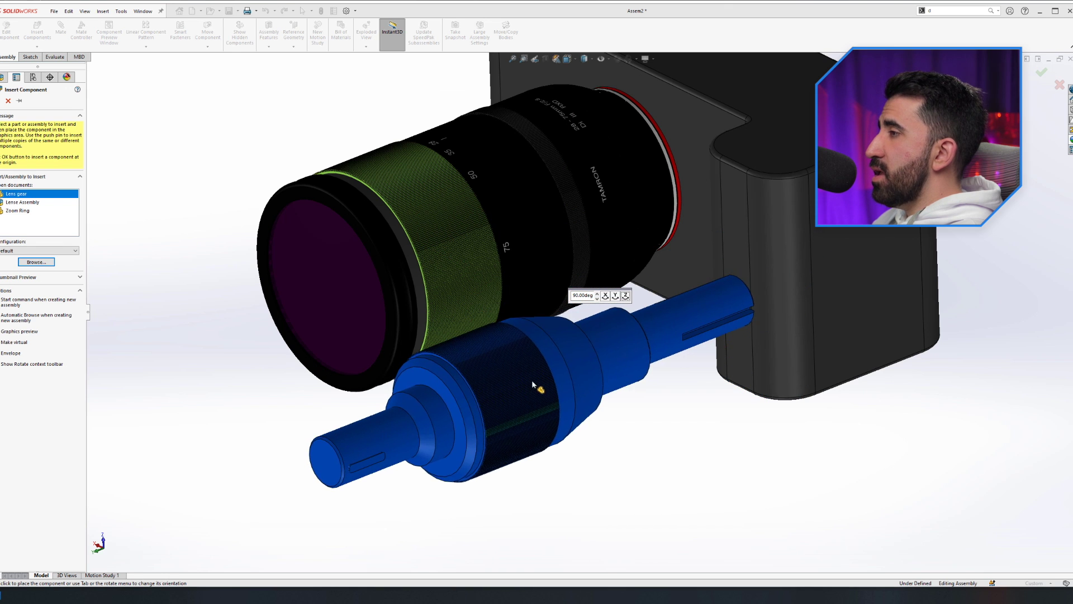
{"action": "left_click", "coordinate": [531, 560]}
{"action": "key", "text": "Escape"}
{"action": "left_click_drag", "start_coordinate": [583, 346], "coordinate": [658, 428]}
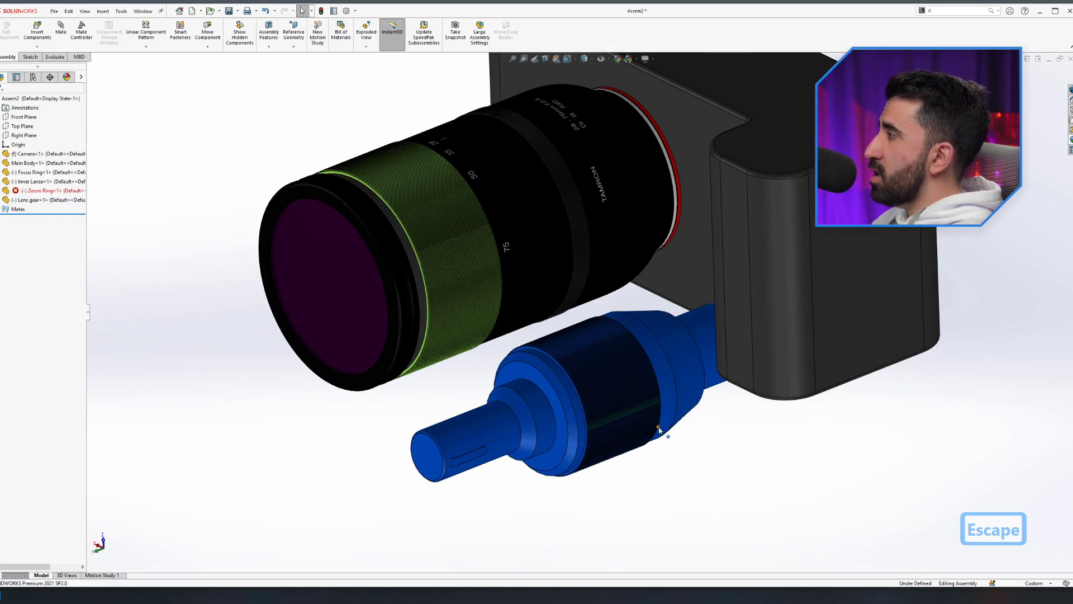
Add a coincident mate between the zoom ring's front face and the front end face of the gear's toothed section
{"action": "scroll", "coordinate": [628, 415], "scroll_direction": "down", "scroll_amount": 5}
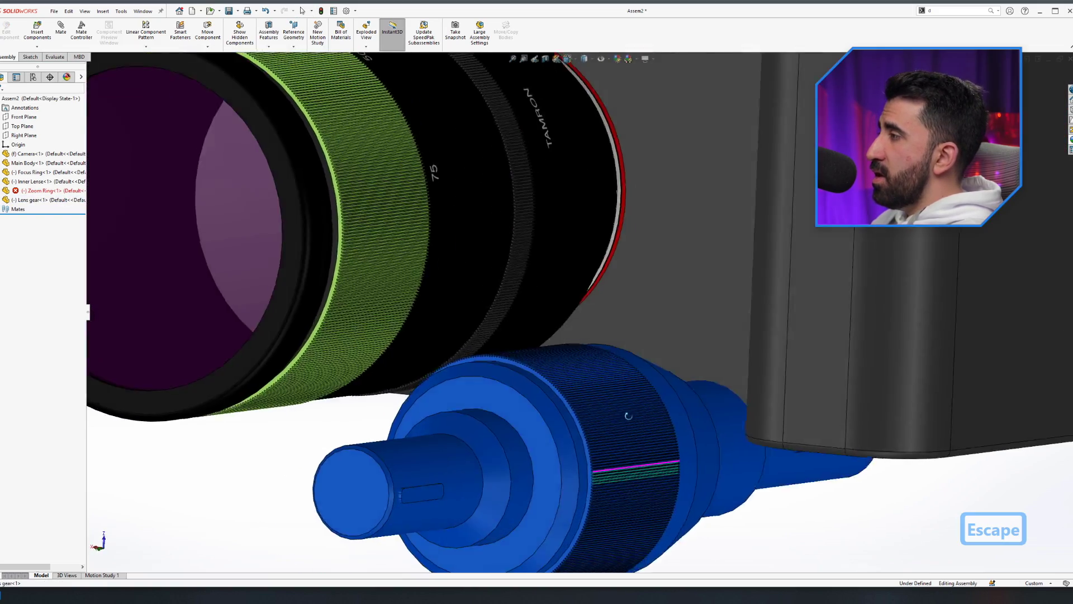
{"action": "middle_click_drag", "start_coordinate": [628, 415], "coordinate": [594, 490]}
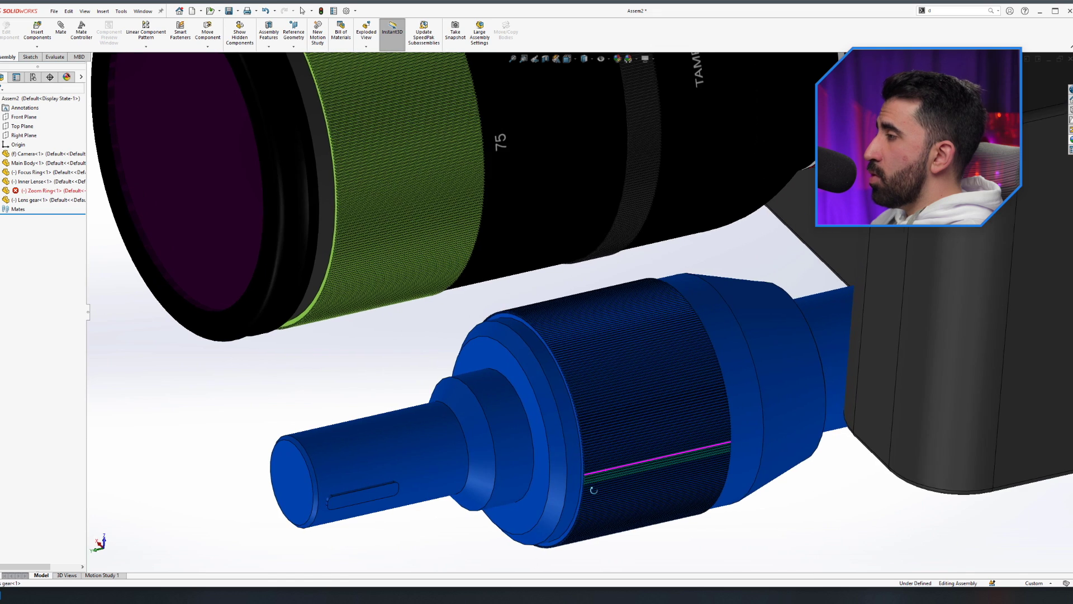
{"action": "scroll", "coordinate": [376, 253], "scroll_direction": "down", "scroll_amount": 5}
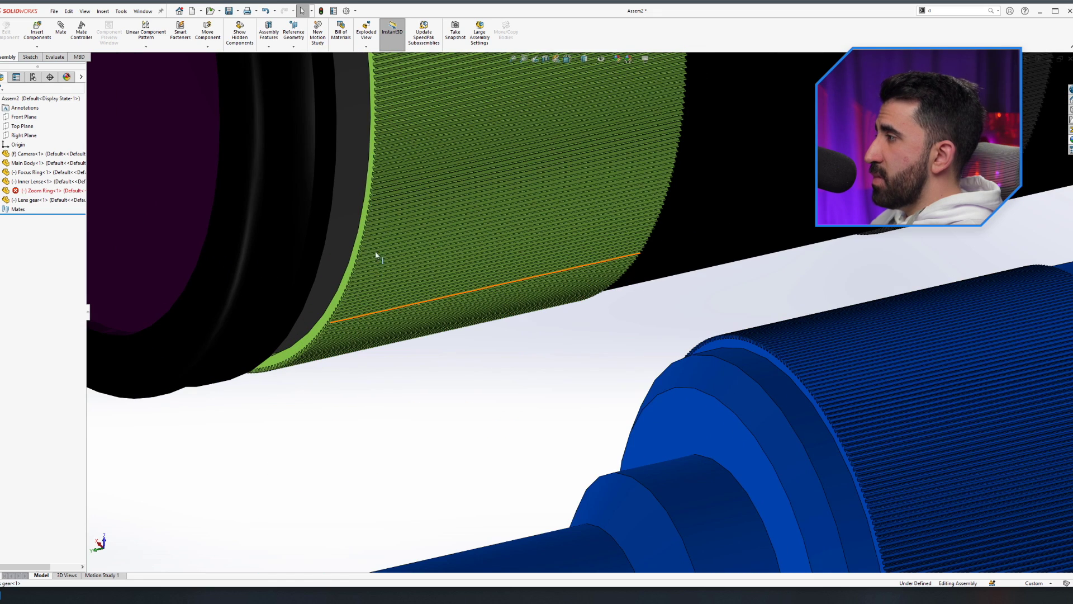
{"action": "left_click", "coordinate": [364, 215]}
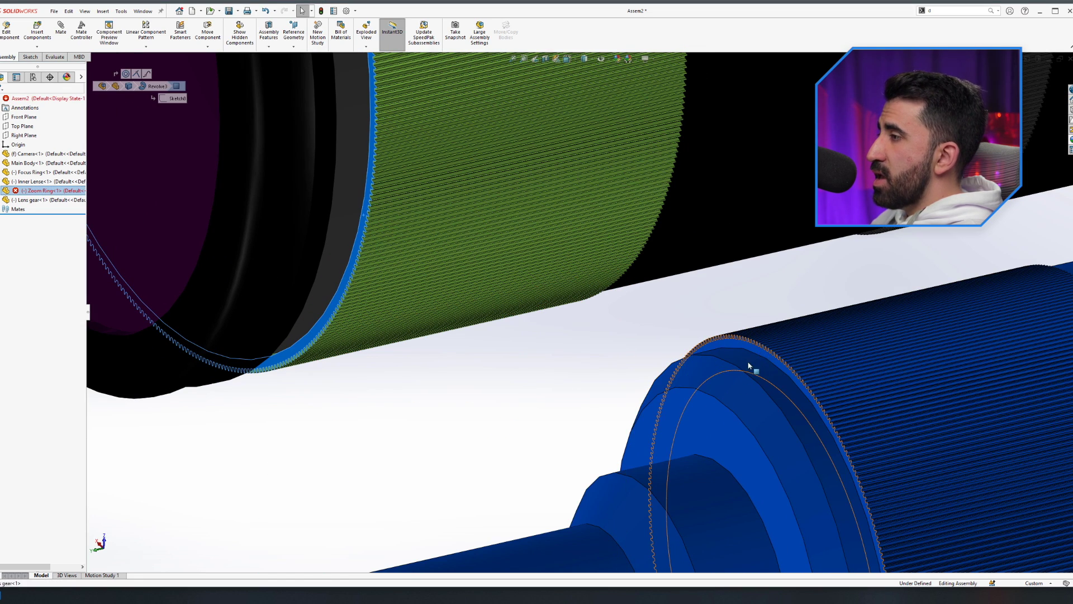
{"action": "left_click", "coordinate": [749, 366], "text": "ctrl"}
{"action": "key", "text": "f"}
{"action": "scroll", "coordinate": [546, 299], "scroll_direction": "down", "scroll_amount": 10}
{"action": "middle_click_drag", "start_coordinate": [546, 299], "coordinate": [595, 284]}
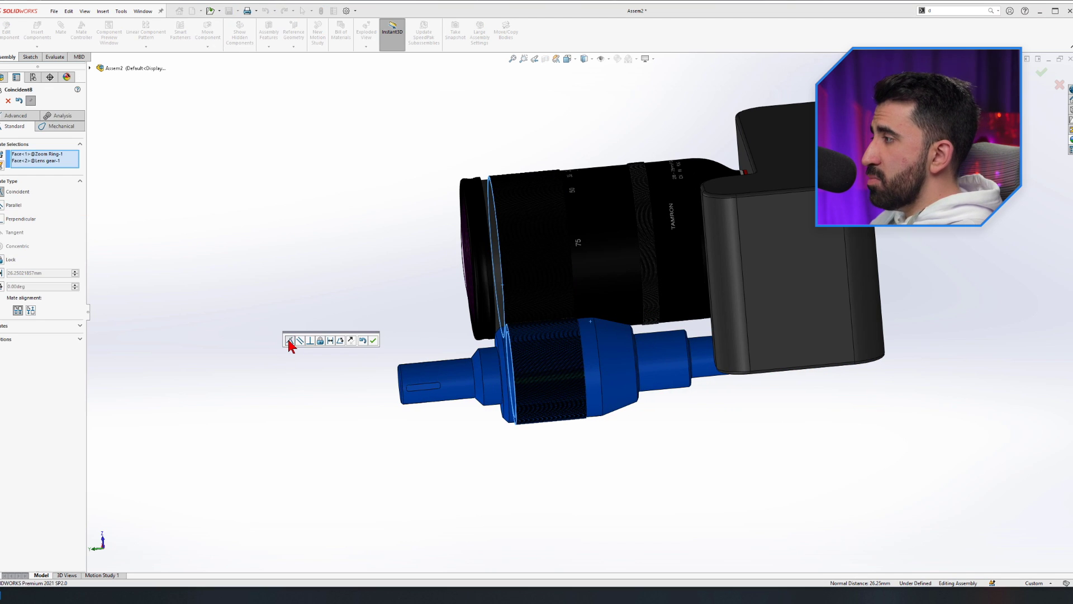
{"action": "left_click", "coordinate": [373, 341]}
Move the lens gear against the side of the zoom ring until their teeth meet, and inspect the tooth engagement
{"action": "middle_click_drag", "start_coordinate": [575, 496], "coordinate": [697, 436]}
{"action": "scroll", "coordinate": [673, 352], "scroll_direction": "down", "scroll_amount": 5}
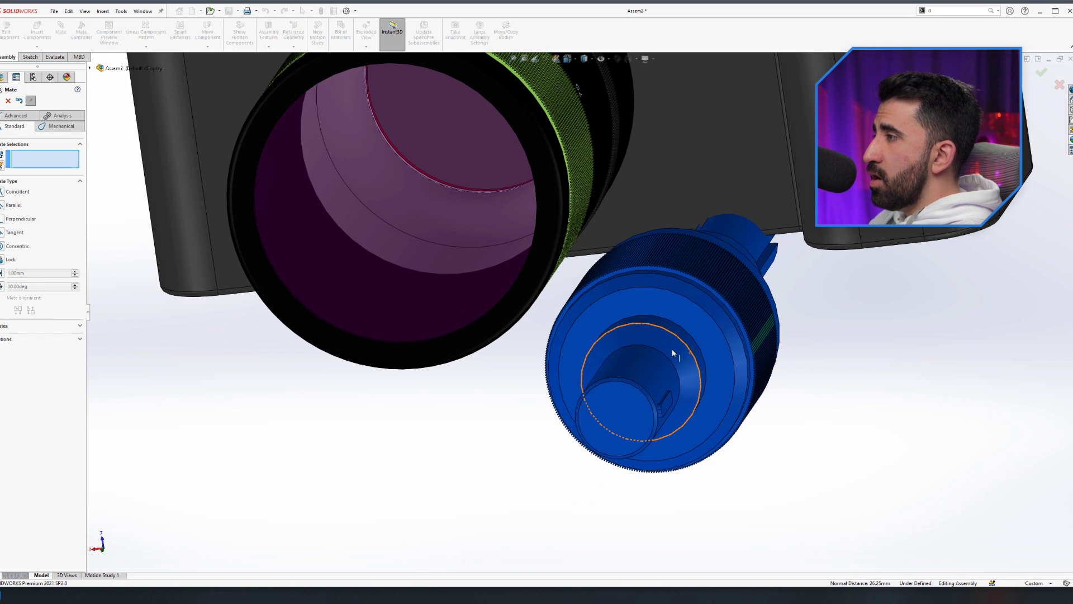
{"action": "left_click_drag", "start_coordinate": [737, 282], "coordinate": [752, 240]}
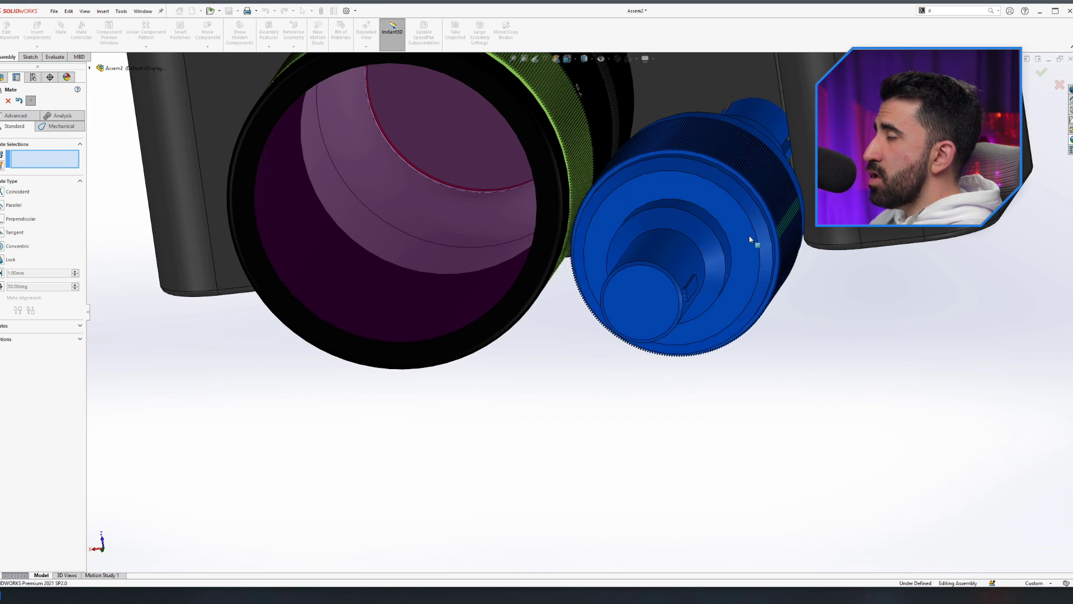
{"action": "scroll", "coordinate": [583, 196], "scroll_direction": "down", "scroll_amount": 6}
{"action": "scroll", "coordinate": [553, 279], "scroll_direction": "down", "scroll_amount": 5}
{"action": "middle_click_drag", "start_coordinate": [590, 391], "coordinate": [591, 364]}
{"action": "left_click_drag", "start_coordinate": [589, 313], "coordinate": [516, 319]}
{"action": "scroll", "coordinate": [492, 326], "scroll_direction": "down", "scroll_amount": 8}
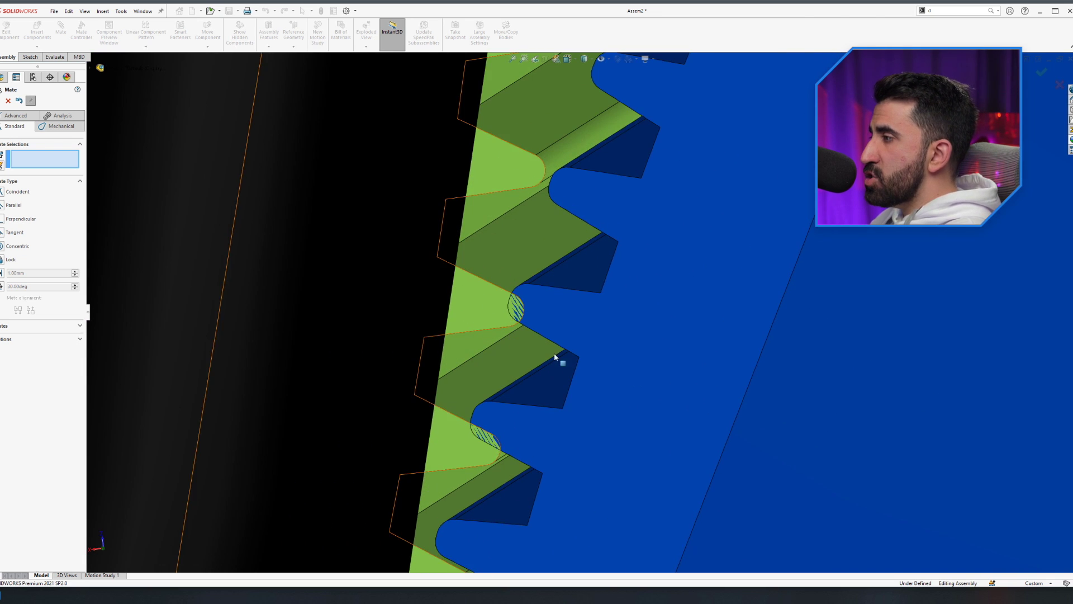
{"action": "scroll", "coordinate": [473, 435], "scroll_direction": "up", "scroll_amount": 9}
{"action": "scroll", "coordinate": [615, 402], "scroll_direction": "up", "scroll_amount": 2}
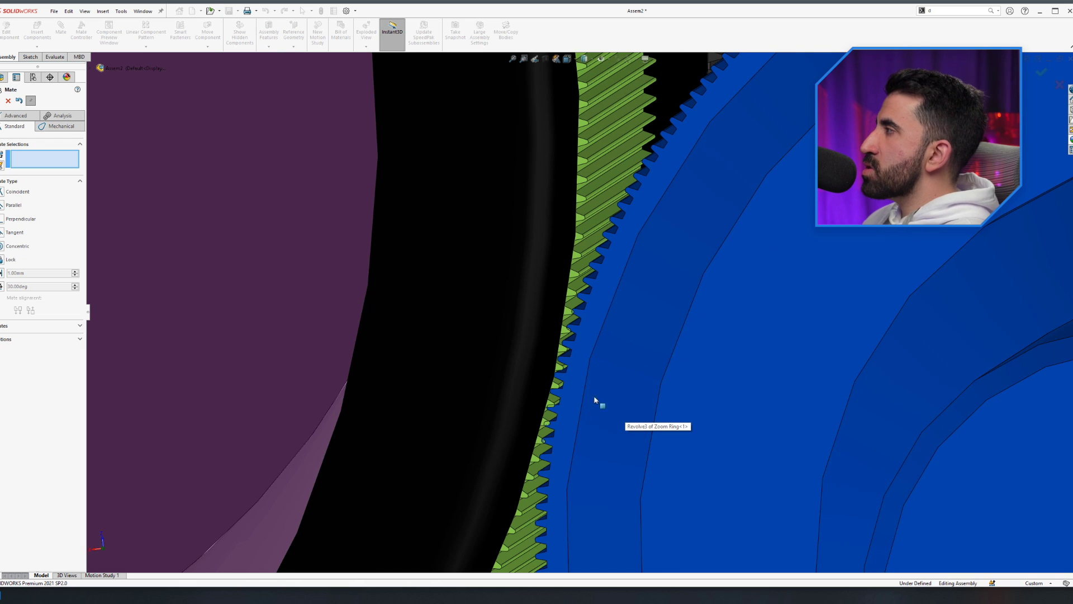
Leave the Mate command and check the distance between the zoom ring's front face and the gear's toothed end face
{"action": "key", "text": "Escape"}
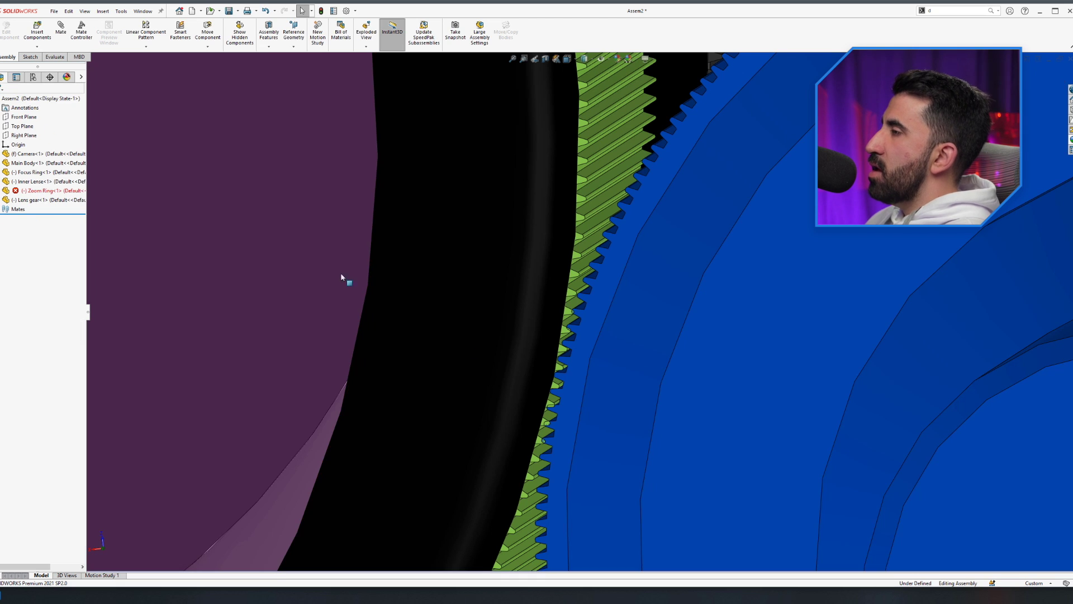
{"action": "scroll", "coordinate": [518, 371], "scroll_direction": "up", "scroll_amount": 10}
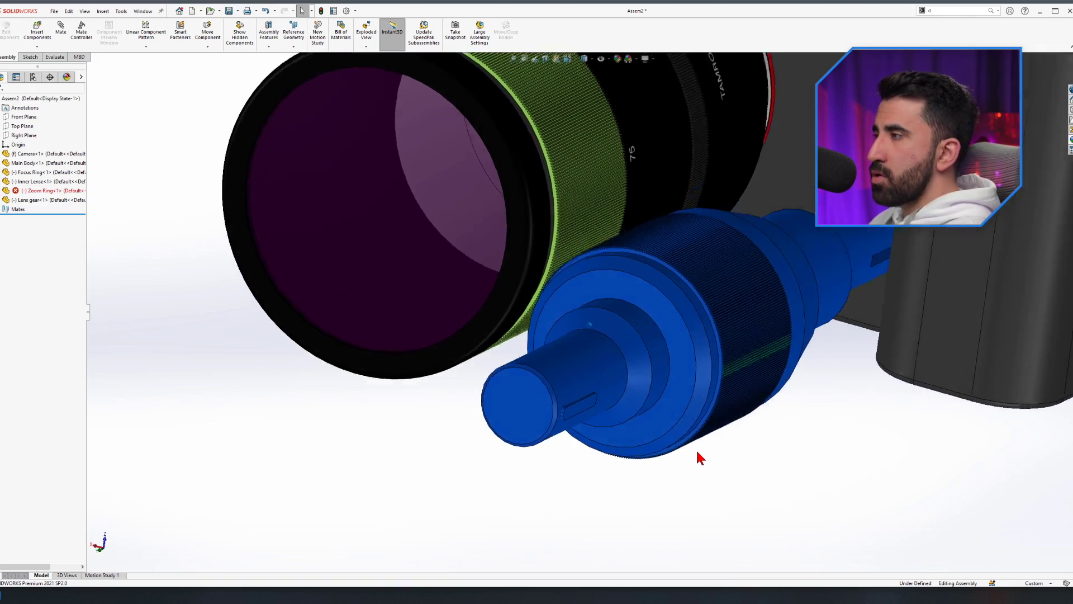
{"action": "scroll", "coordinate": [700, 457], "scroll_direction": "down", "scroll_amount": 5}
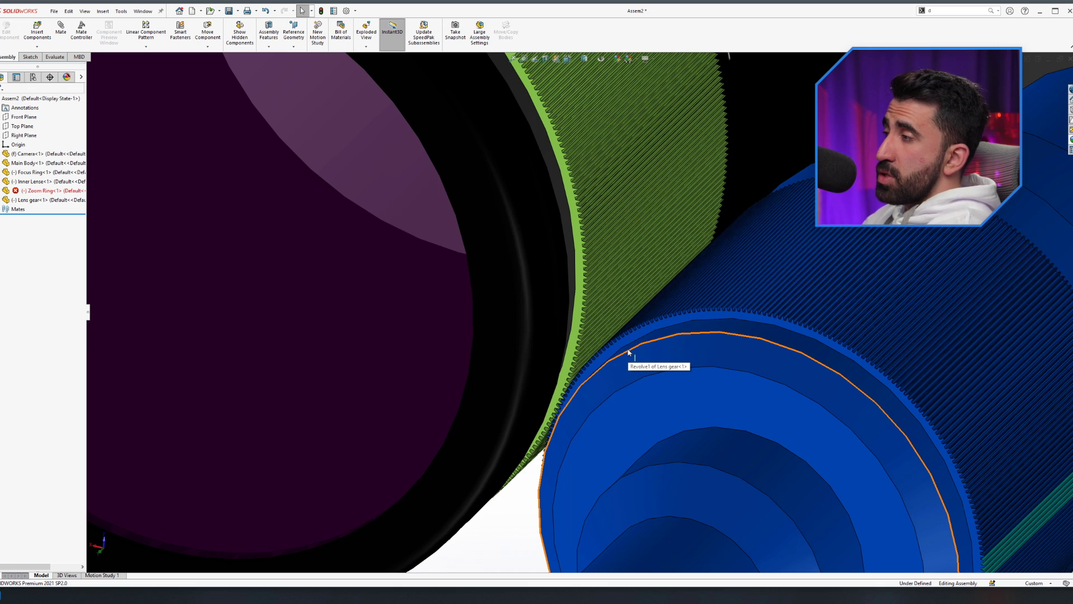
{"action": "left_click", "coordinate": [652, 327]}
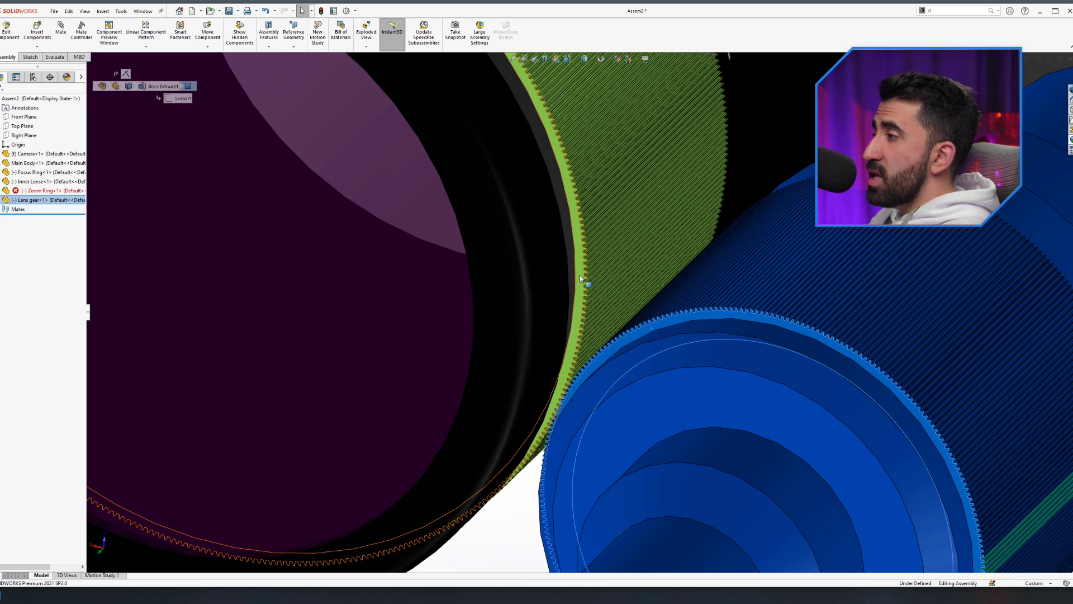
{"action": "left_click", "coordinate": [582, 278], "text": "ctrl"}
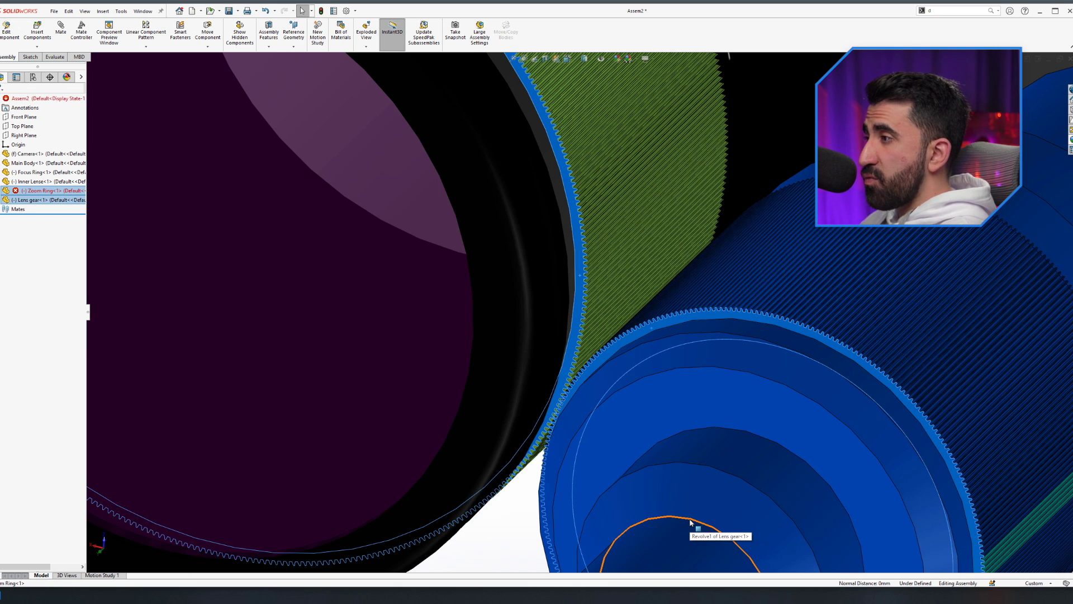
{"action": "key", "text": "Escape"}
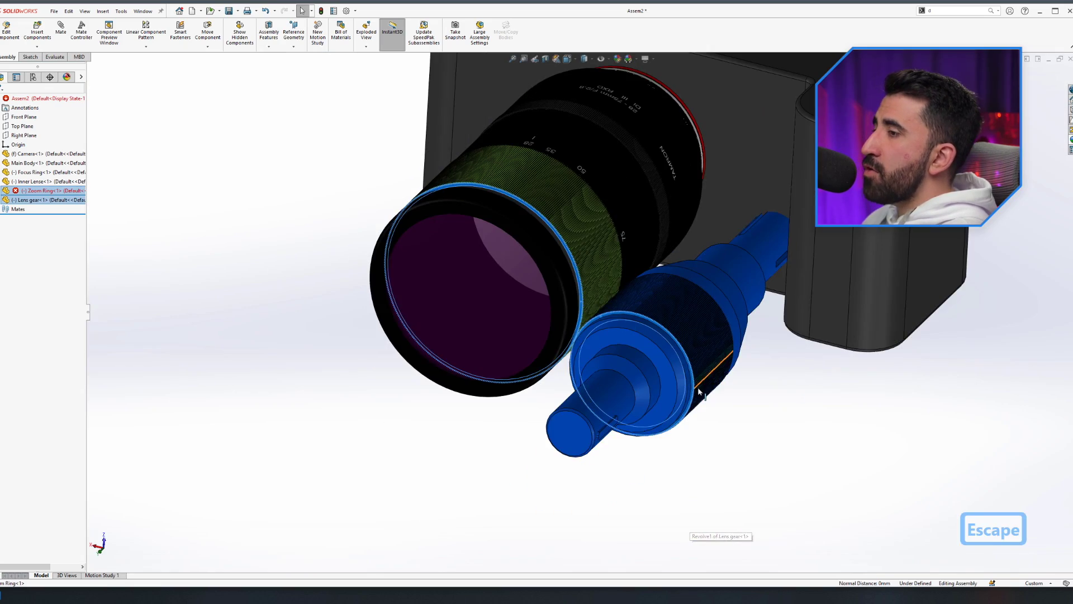
Start a distance mate between the lens gear's front shaft surface and the outer side face of the camera body
{"action": "middle_click_drag", "start_coordinate": [798, 420], "coordinate": [731, 421]}
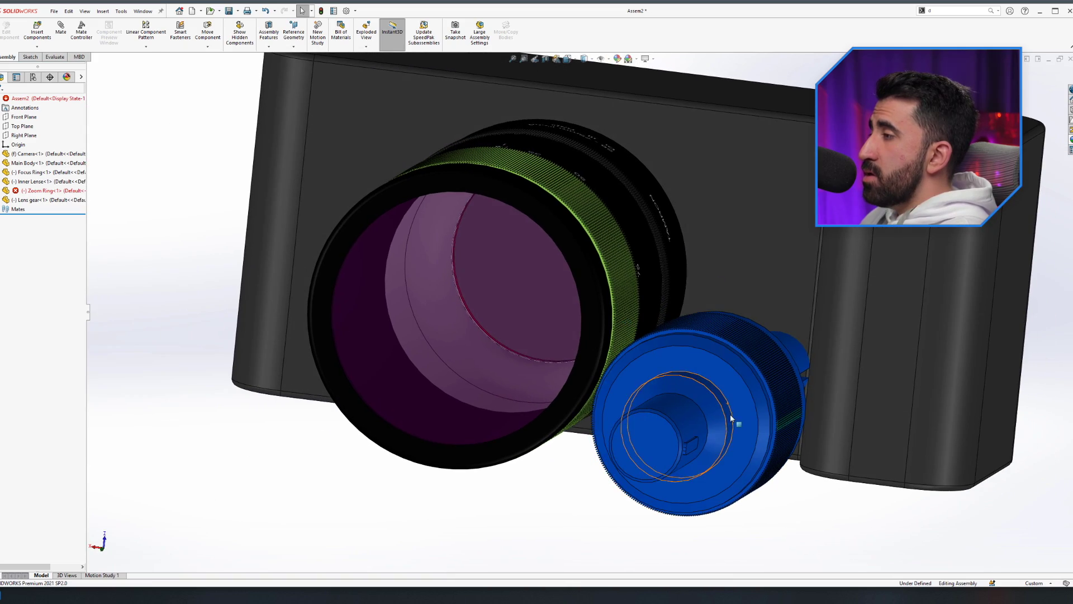
{"action": "middle_click_drag", "start_coordinate": [847, 375], "coordinate": [846, 378]}
{"action": "scroll", "coordinate": [847, 382], "scroll_direction": "up", "scroll_amount": 3}
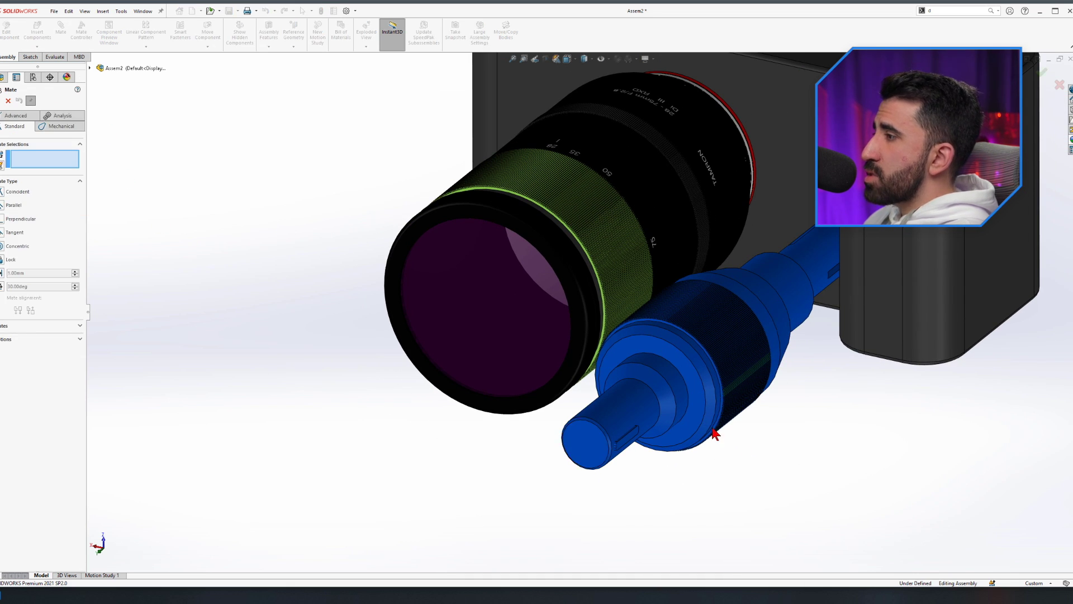
{"action": "left_click", "coordinate": [624, 406]}
{"action": "left_click", "coordinate": [996, 273]}
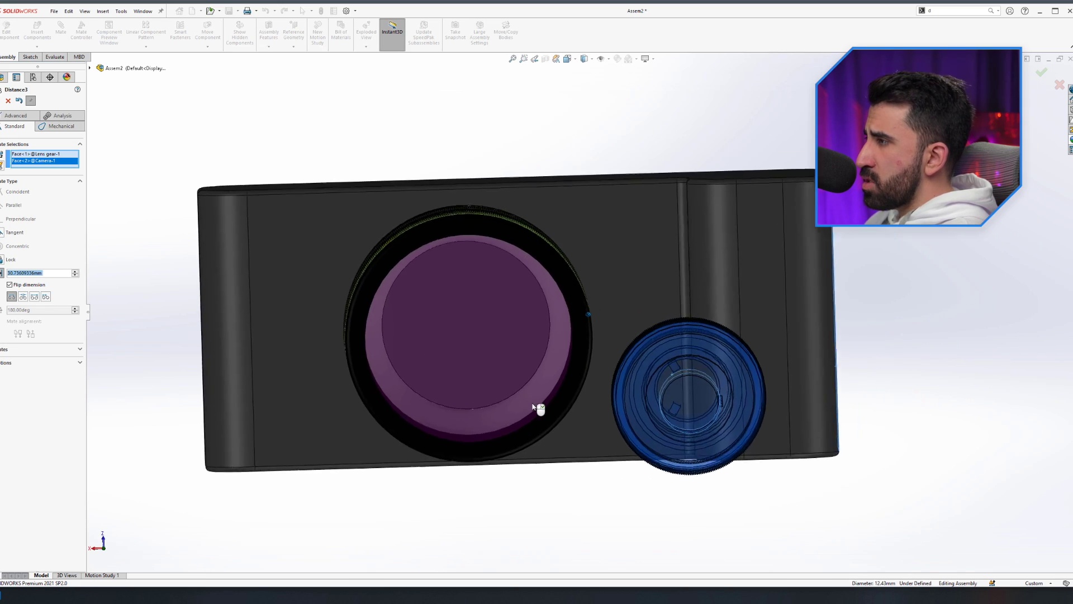
{"action": "scroll", "coordinate": [537, 408], "scroll_direction": "down", "scroll_amount": 2}
{"action": "middle_click_drag", "start_coordinate": [536, 411], "coordinate": [420, 395]}
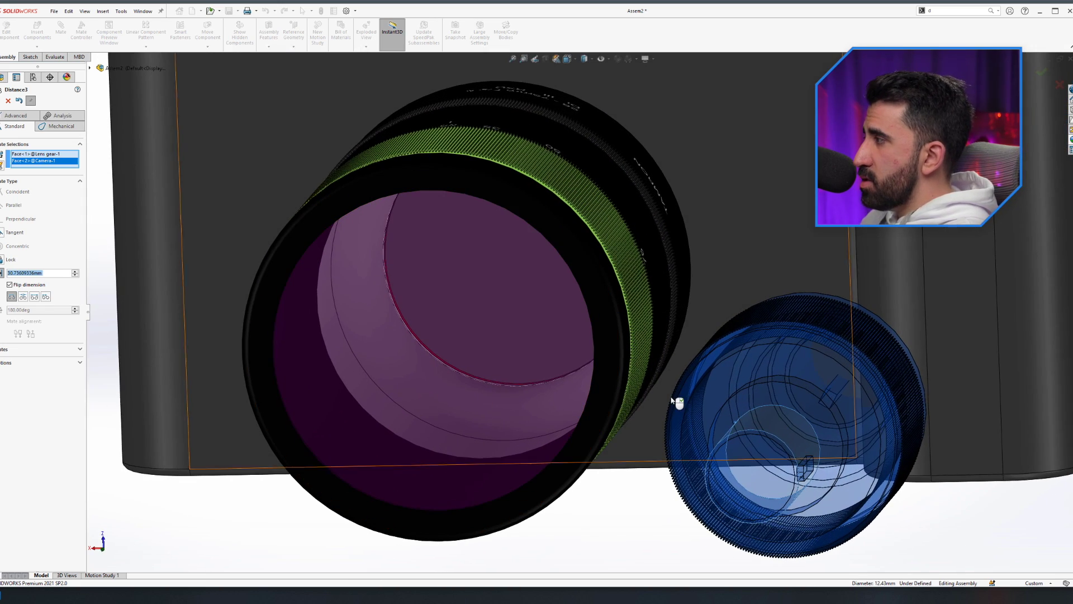
Compare the mate's arc conditions, set it to Minimum Distance, and accept it at the gear's current spacing
{"action": "left_click", "coordinate": [33, 295]}
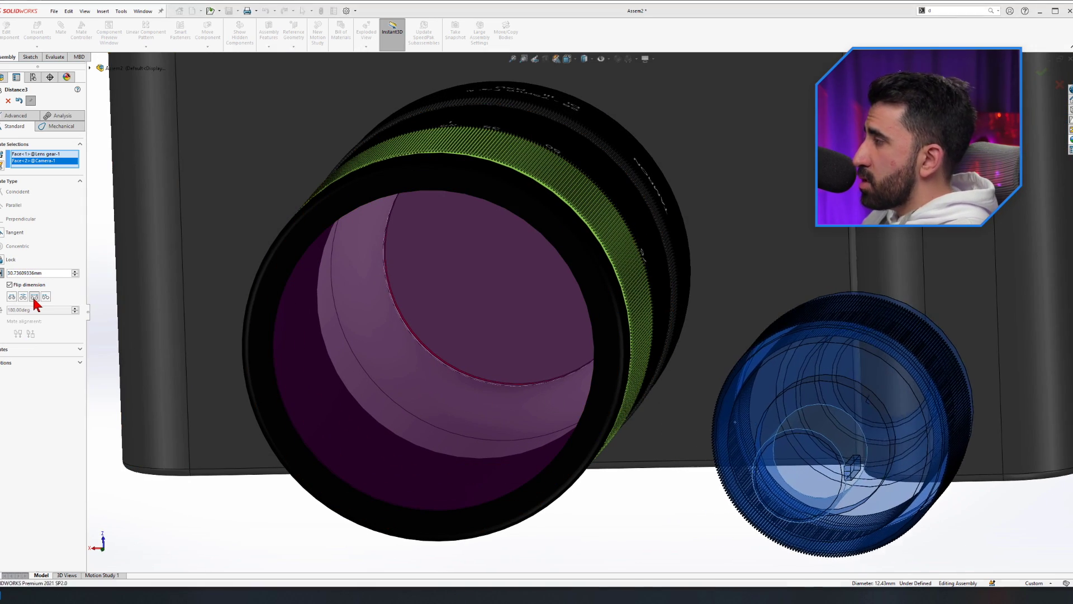
{"action": "left_click", "coordinate": [24, 296]}
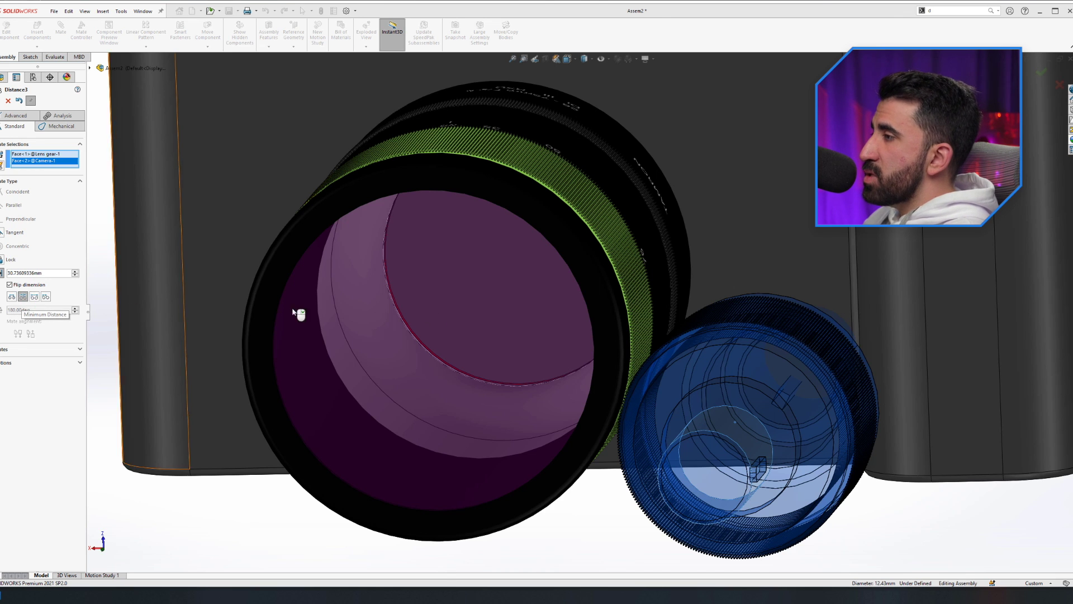
{"action": "scroll", "coordinate": [590, 288], "scroll_direction": "up", "scroll_amount": 4}
{"action": "scroll", "coordinate": [724, 314], "scroll_direction": "down", "scroll_amount": 6}
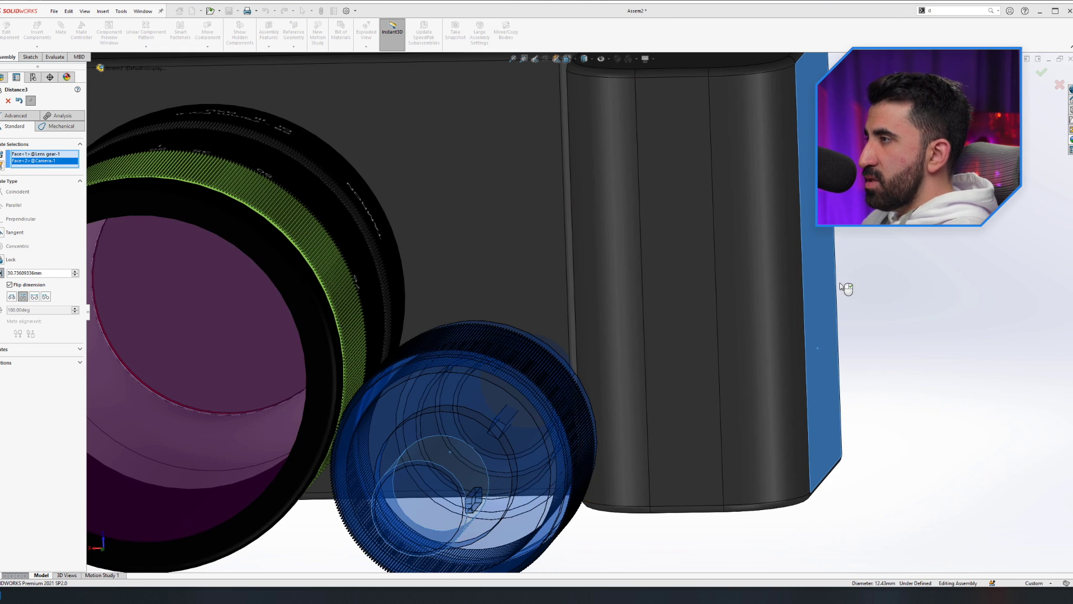
{"action": "scroll", "coordinate": [727, 335], "scroll_direction": "up", "scroll_amount": 3}
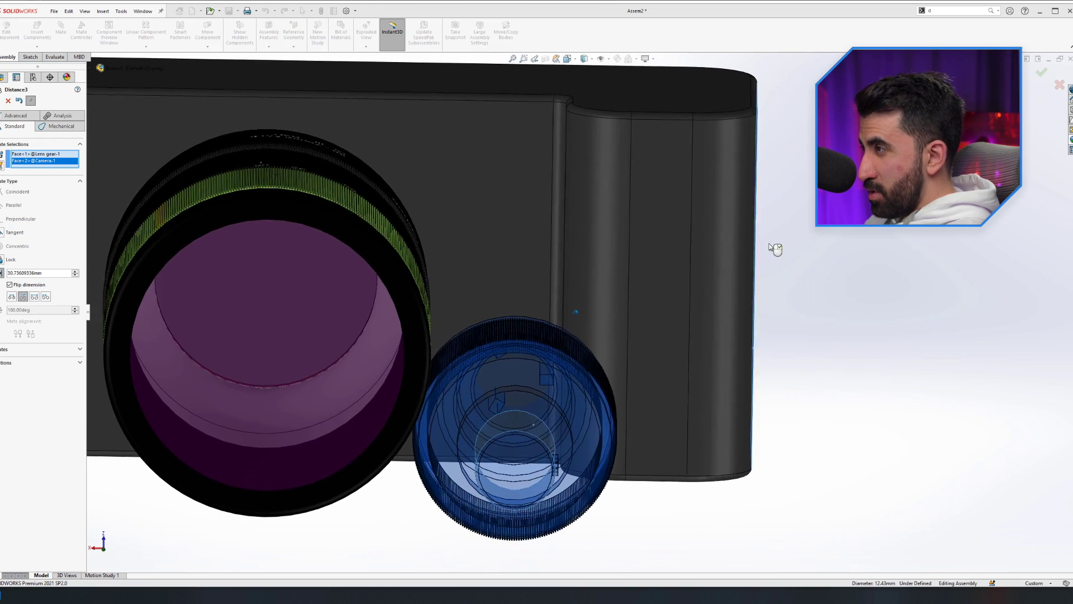
{"action": "middle_click_drag", "start_coordinate": [739, 333], "coordinate": [734, 337]}
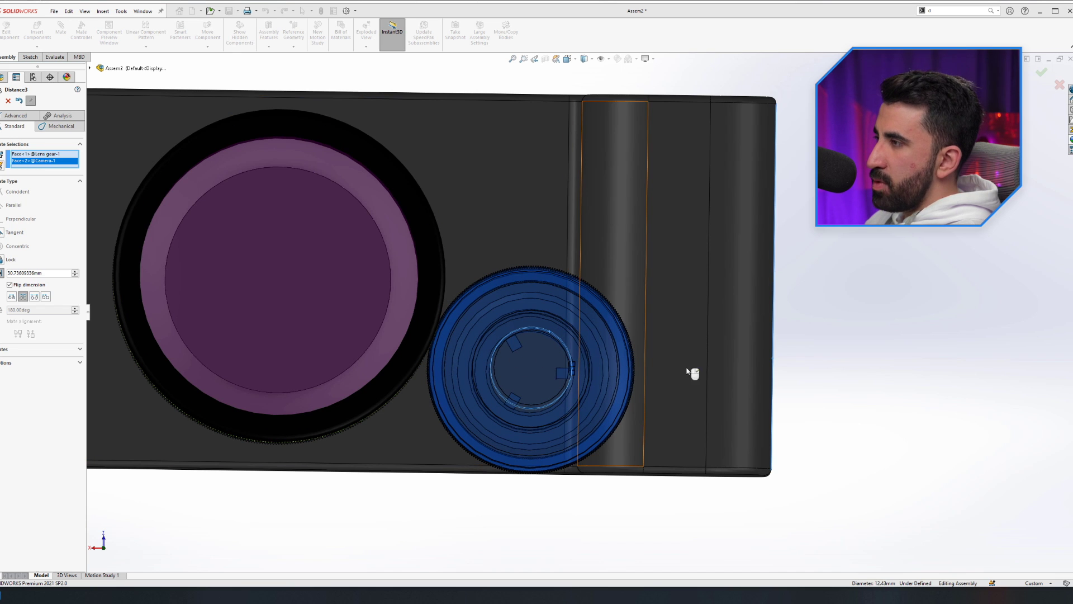
{"action": "left_click", "coordinate": [1, 102]}
Add a second minimum-distance mate between the camera body and the gear's front shaft to hold its vertical position, and finish mating
{"action": "middle_click_drag", "start_coordinate": [565, 323], "coordinate": [586, 368]}
{"action": "left_click", "coordinate": [811, 313]}
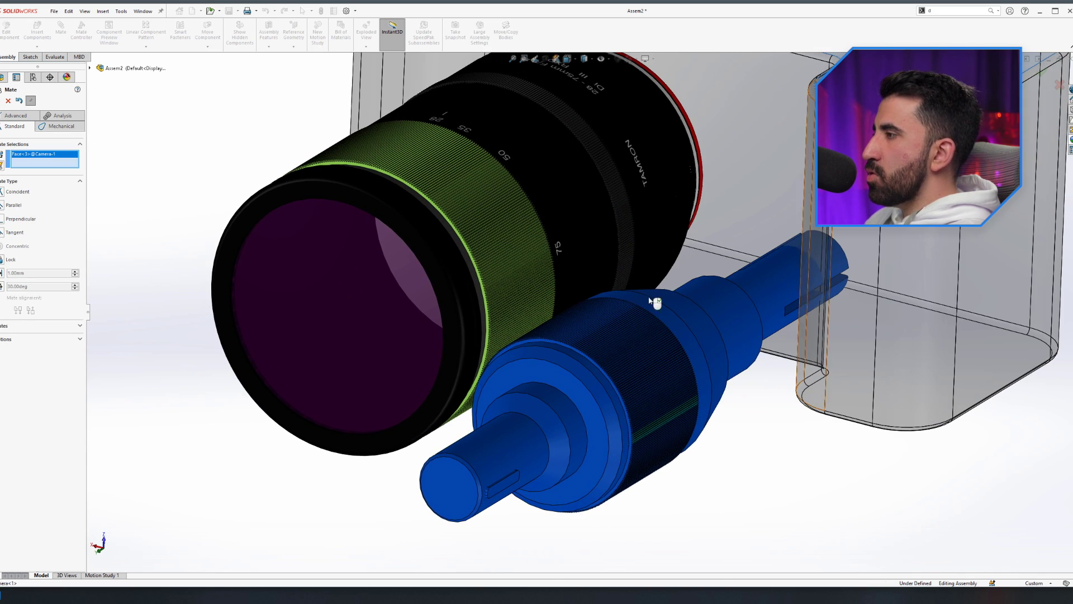
{"action": "left_click", "coordinate": [519, 440]}
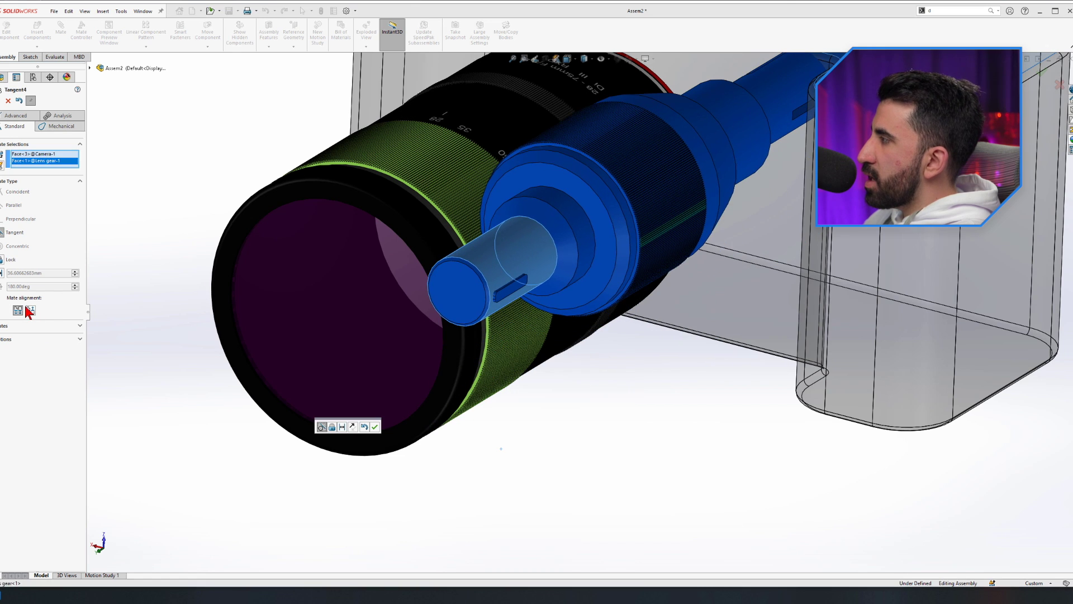
{"action": "left_click", "coordinate": [3, 272]}
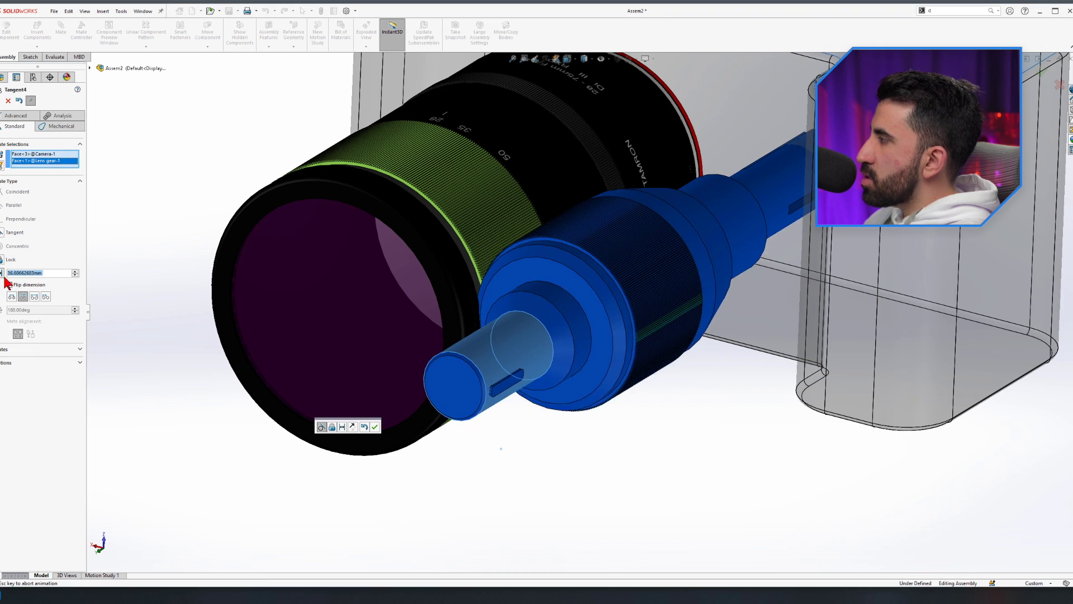
{"action": "left_click", "coordinate": [2, 102]}
{"action": "left_click", "coordinate": [2, 101]}
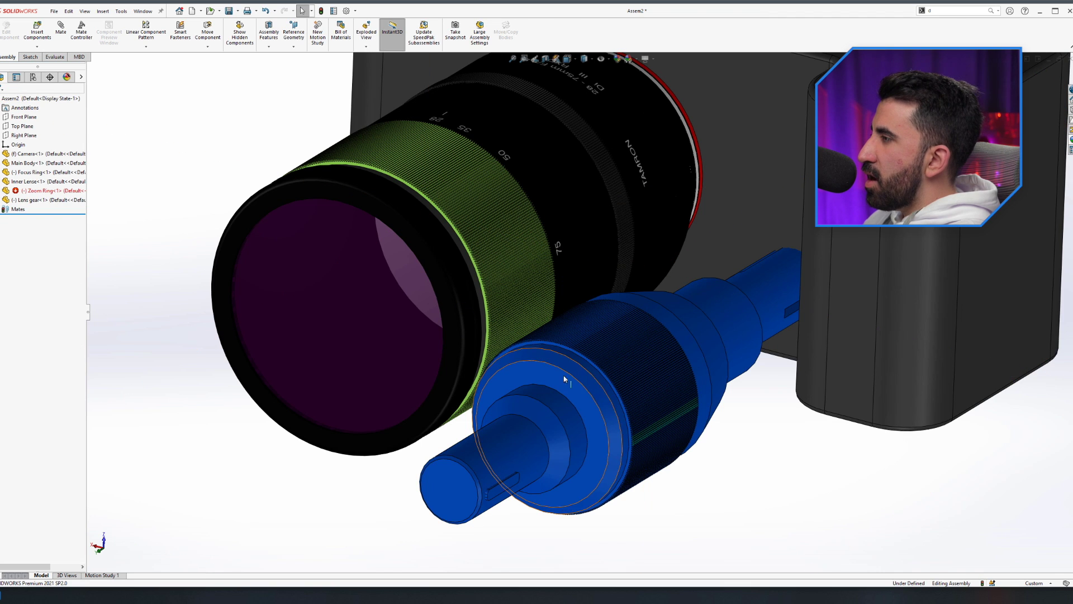
Try to move the lens gear by several of its faces to test its remaining freedom, and rebuild the assembly
{"action": "left_click_drag", "start_coordinate": [541, 381], "coordinate": [637, 523]}
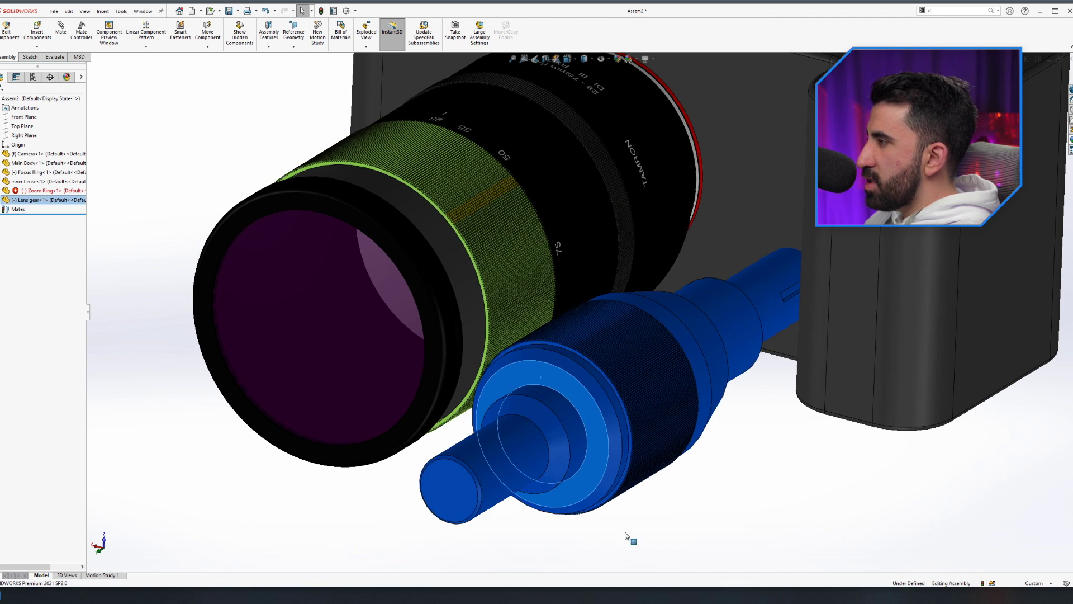
{"action": "left_click_drag", "start_coordinate": [465, 528], "coordinate": [643, 443]}
{"action": "left_click_drag", "start_coordinate": [488, 334], "coordinate": [528, 413]}
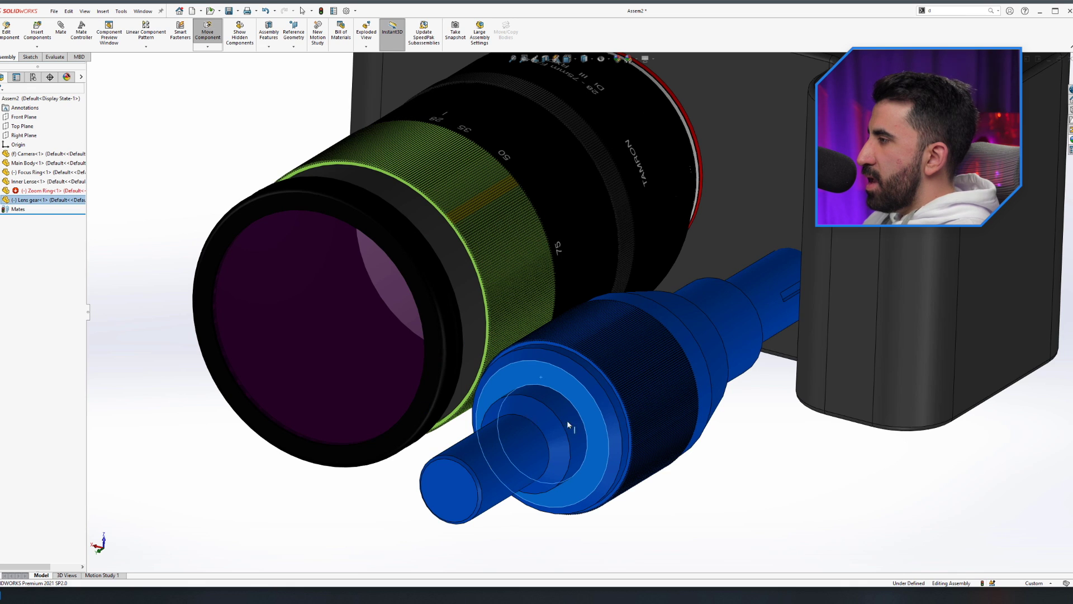
{"action": "left_click_drag", "start_coordinate": [685, 336], "coordinate": [647, 303]}
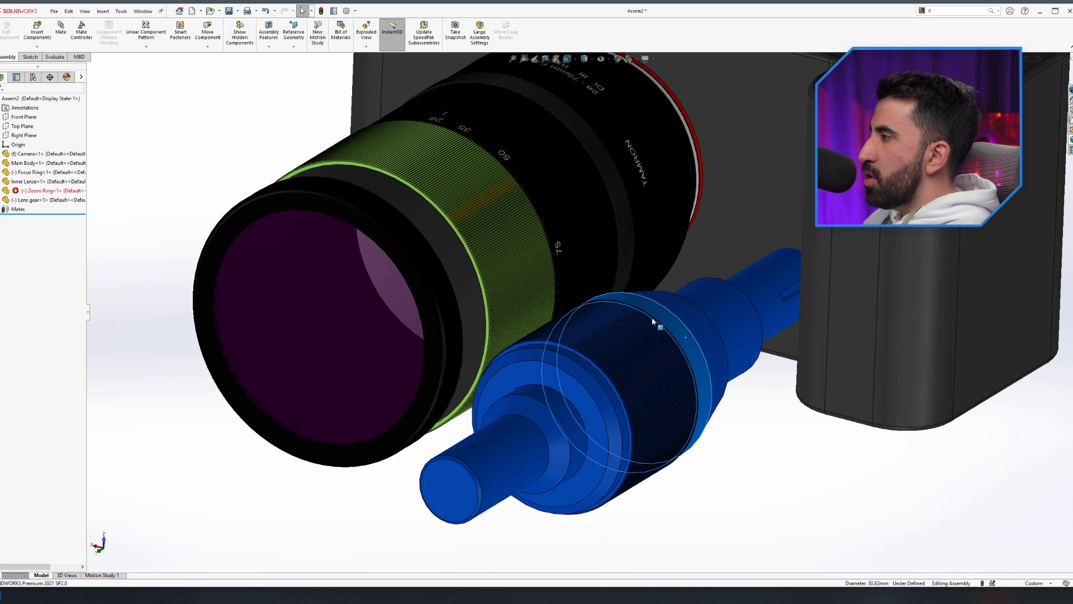
{"action": "key", "text": "ctrl+q"}
Test the motion of the zoom ring and lens gear and inspect the tooth engagement
{"action": "left_click_drag", "start_coordinate": [505, 270], "coordinate": [442, 189]}
{"action": "scroll", "coordinate": [472, 305], "scroll_direction": "down", "scroll_amount": 5}
{"action": "left_click_drag", "start_coordinate": [597, 330], "coordinate": [761, 351]}
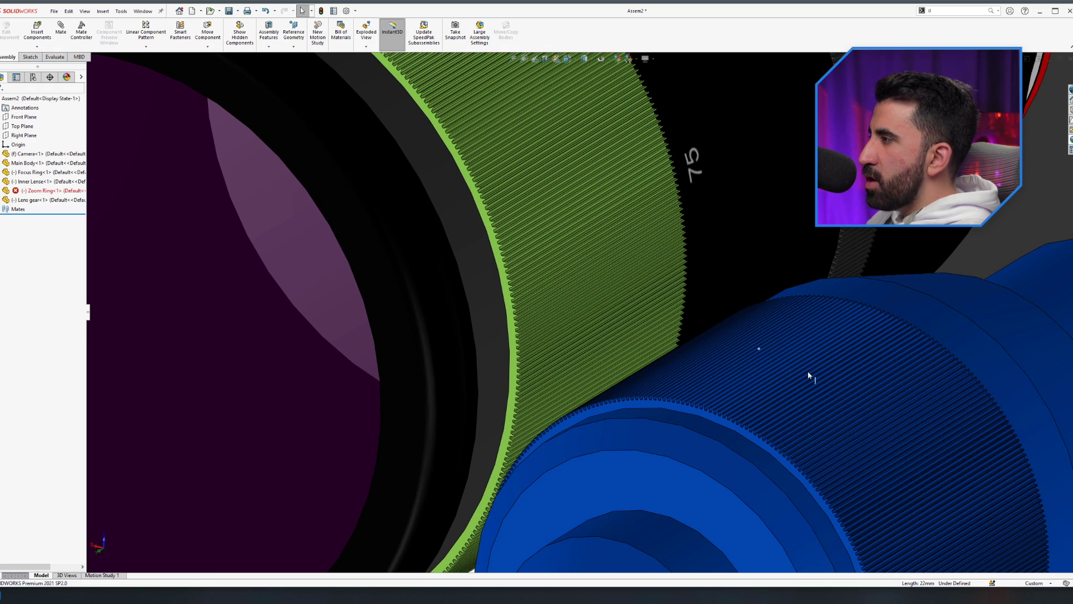
{"action": "mouse_move", "coordinate": [727, 466]}
{"action": "left_mouse_down"}
{"action": "mouse_move", "coordinate": [577, 404]}
{"action": "mouse_move", "coordinate": [791, 598]}
{"action": "mouse_move", "coordinate": [476, 425]}
{"action": "mouse_move", "coordinate": [654, 593]}
{"action": "mouse_move", "coordinate": [716, 453]}
{"action": "left_mouse_up"}
{"action": "scroll", "coordinate": [716, 453], "scroll_direction": "up", "scroll_amount": 5}
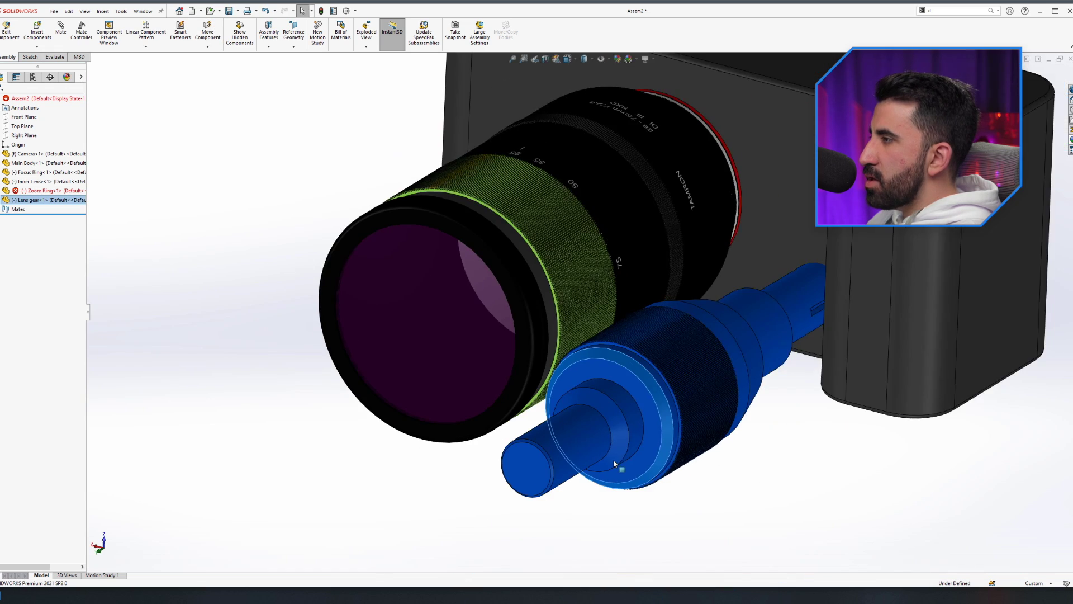
{"action": "scroll", "coordinate": [614, 461], "scroll_direction": "down", "scroll_amount": 2}
{"action": "left_click_drag", "start_coordinate": [552, 282], "coordinate": [751, 499]}
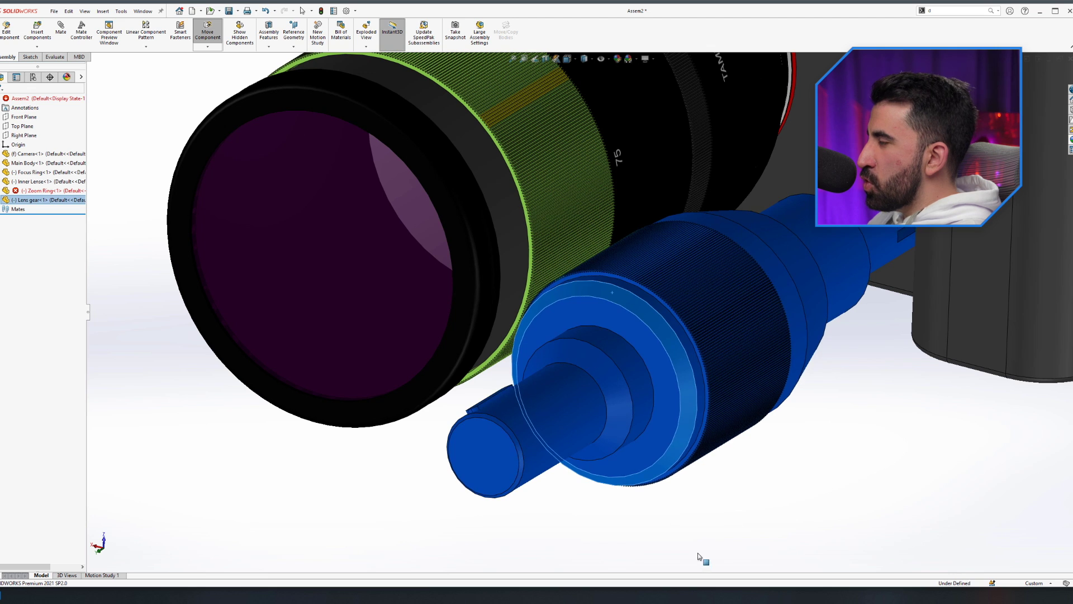
{"action": "left_click_drag", "start_coordinate": [698, 556], "coordinate": [702, 524]}
{"action": "left_click", "coordinate": [827, 545]}
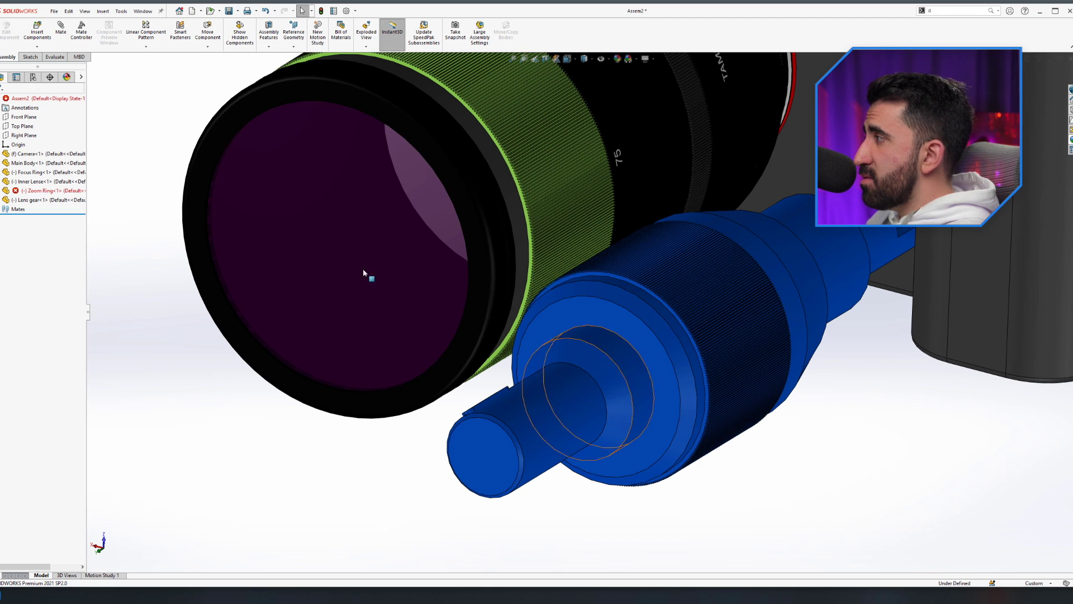
Locate the coincident mate between the zoom ring and the lens gear among the assembly mates, inspect its faces, and delete it
{"action": "left_click", "coordinate": [1, 210]}
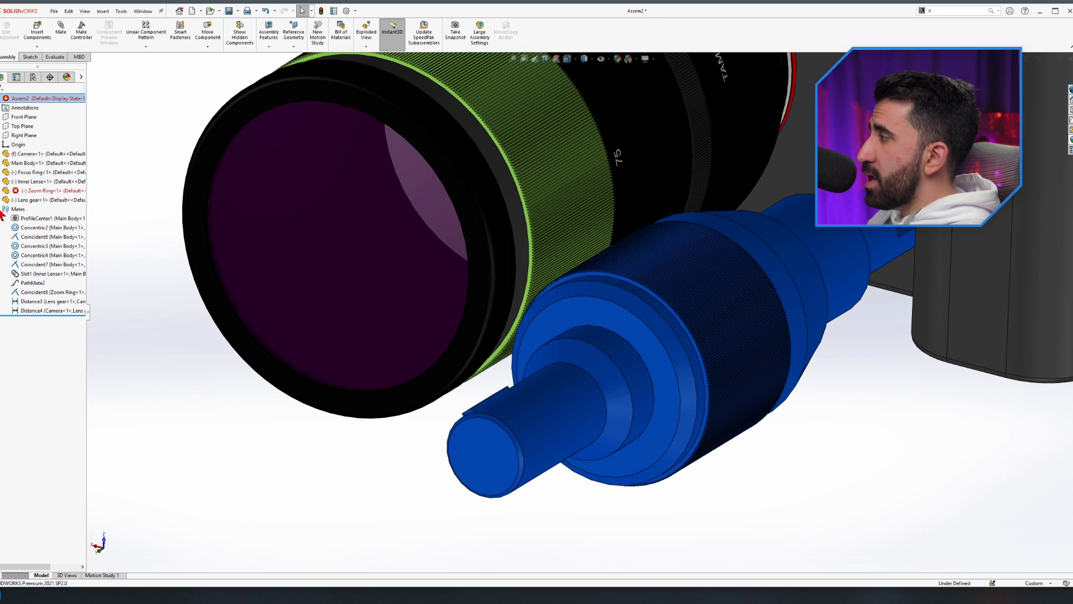
{"action": "left_click", "coordinate": [33, 291]}
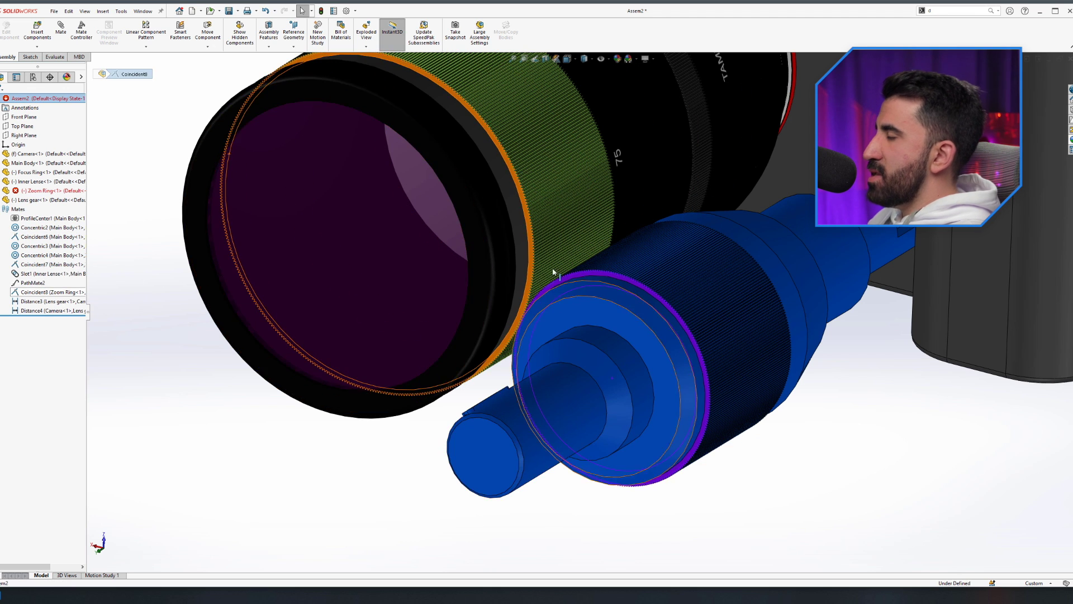
{"action": "scroll", "coordinate": [559, 291], "scroll_direction": "down", "scroll_amount": 5}
{"action": "scroll", "coordinate": [557, 300], "scroll_direction": "down", "scroll_amount": 5}
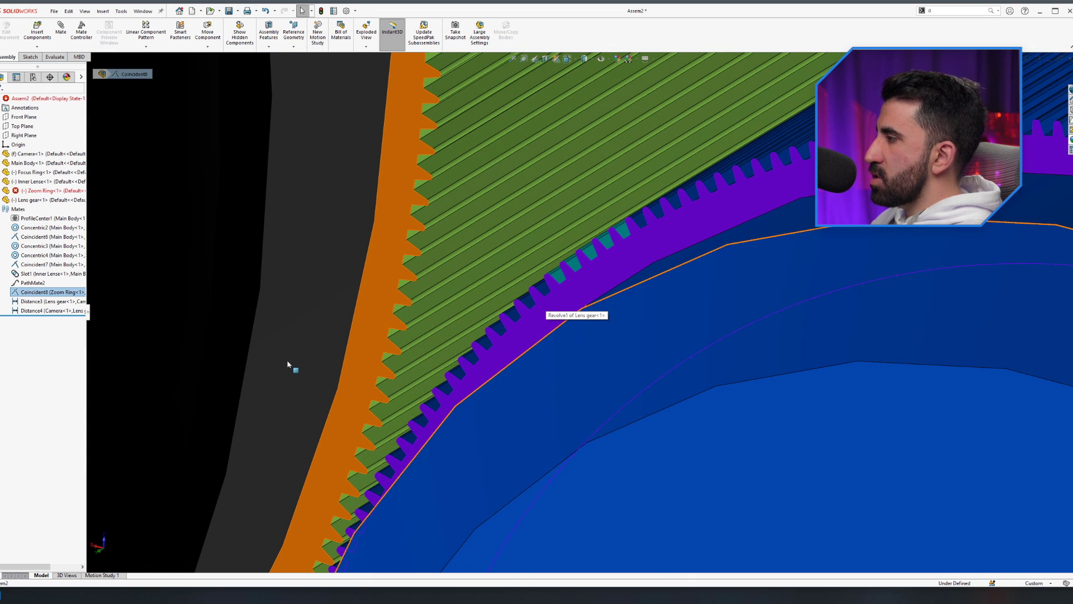
{"action": "right_click", "coordinate": [34, 293]}
{"action": "left_click", "coordinate": [55, 329]}
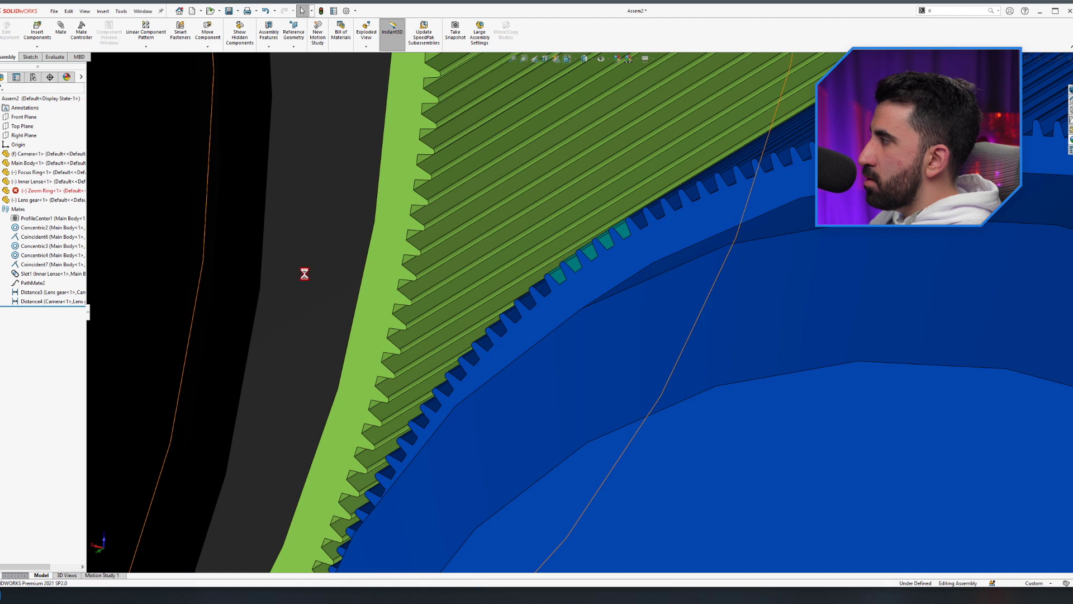
{"action": "scroll", "coordinate": [199, 314], "scroll_direction": "up", "scroll_amount": 10}
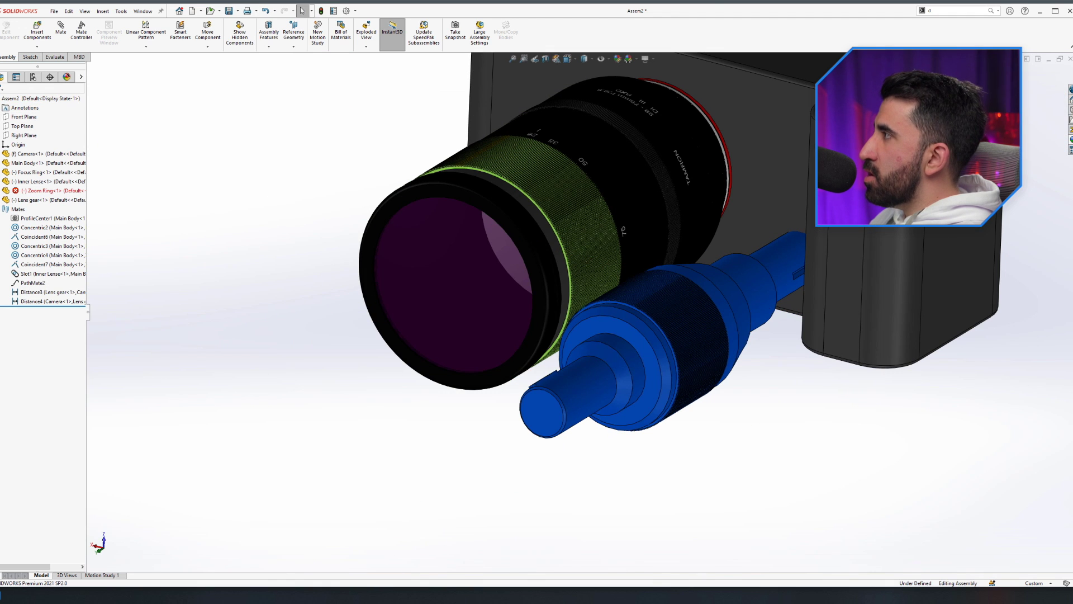
Add a distance mate between the camera's front face and the end face of the lens gear's front shaft, keeping the current spacing
{"action": "key", "text": "m"}
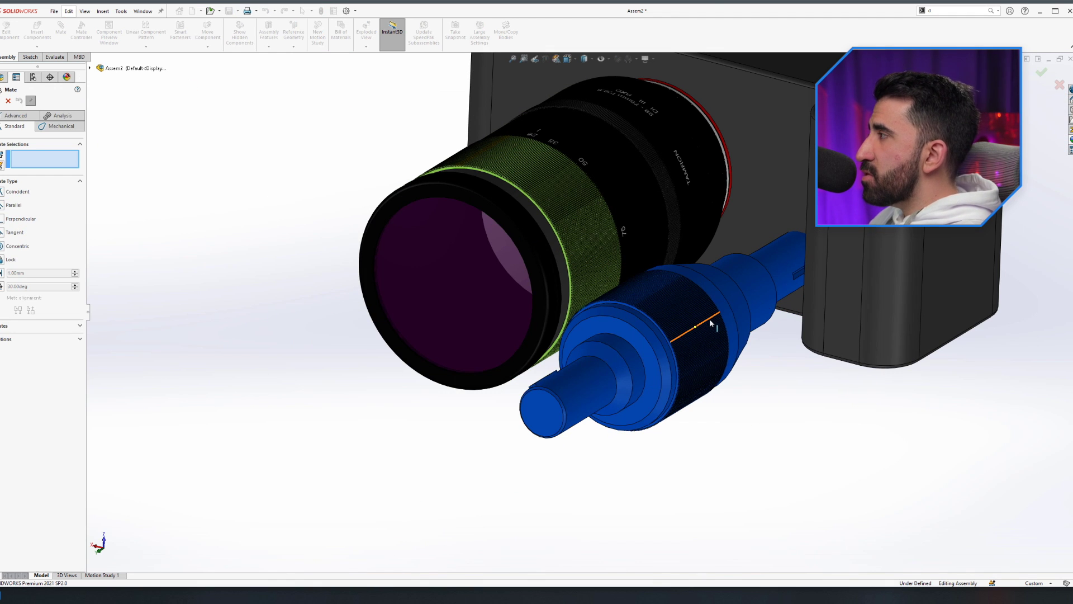
{"action": "left_click", "coordinate": [789, 187]}
{"action": "scroll", "coordinate": [633, 341], "scroll_direction": "up", "scroll_amount": 3}
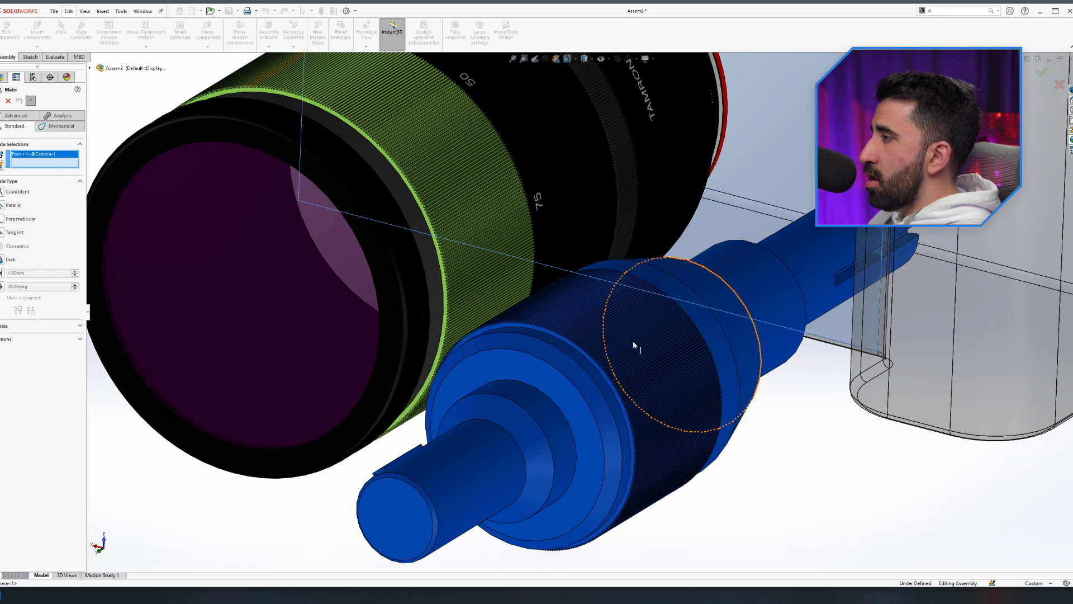
{"action": "left_click", "coordinate": [391, 521]}
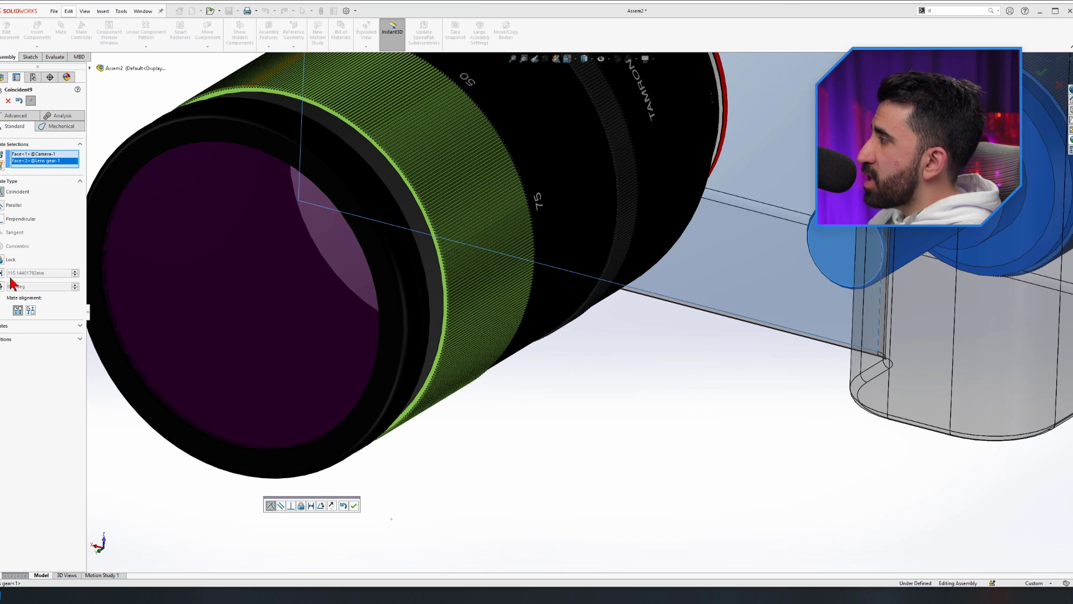
{"action": "left_click", "coordinate": [5, 272]}
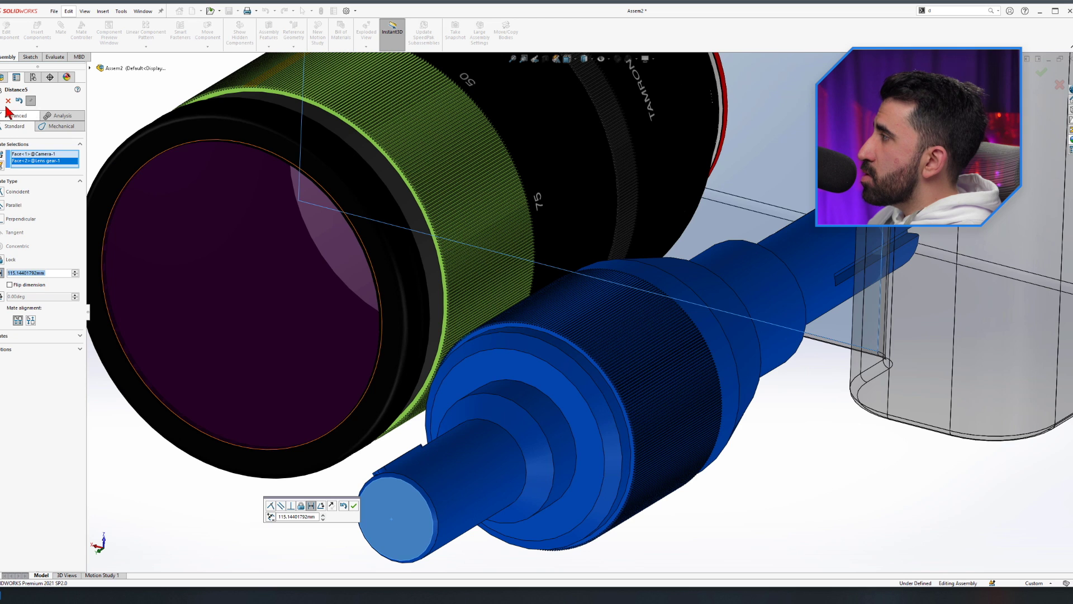
{"action": "left_click", "coordinate": [2, 102]}
{"action": "left_click", "coordinate": [1, 102]}
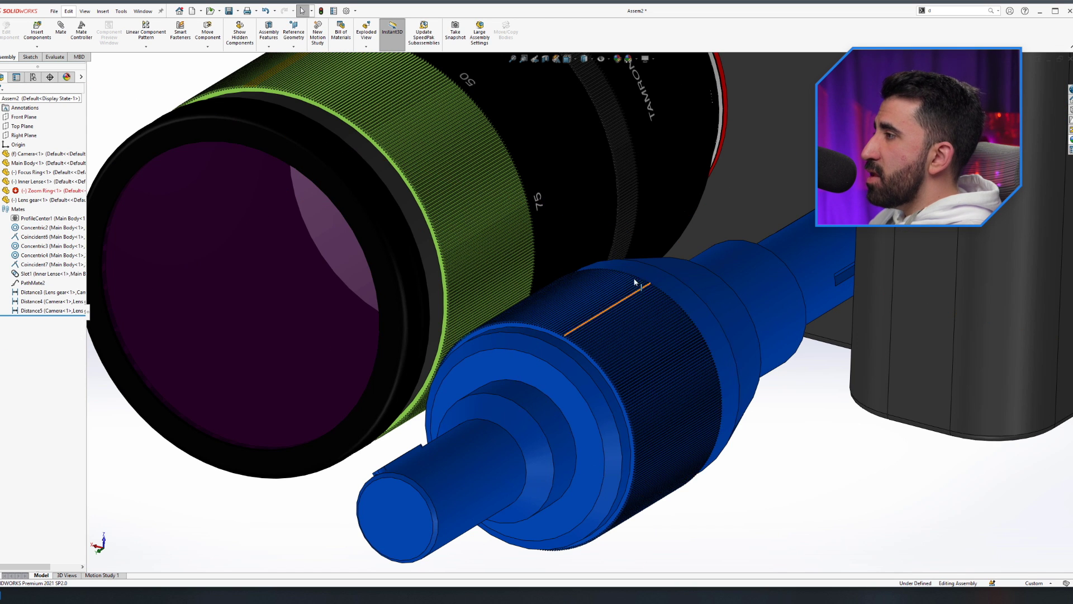
Try to move and turn the lens gear by its front face to test its remaining freedom, and clear the selection
{"action": "scroll", "coordinate": [627, 404], "scroll_direction": "up", "scroll_amount": 2}
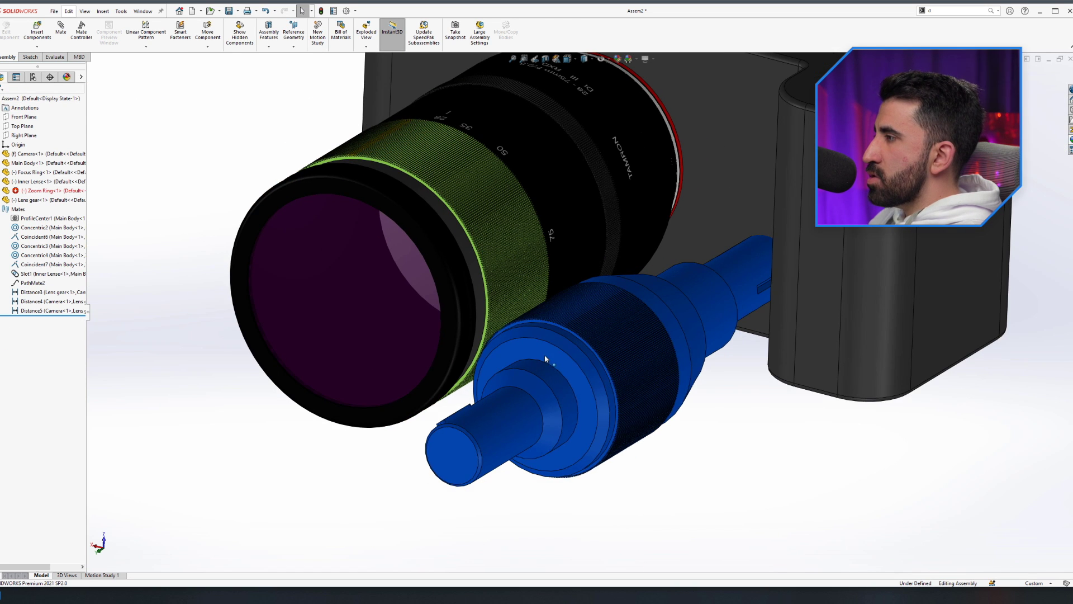
{"action": "left_click", "coordinate": [545, 355]}
{"action": "left_click_drag", "start_coordinate": [390, 253], "coordinate": [425, 335]}
{"action": "left_click_drag", "start_coordinate": [443, 90], "coordinate": [739, 459]}
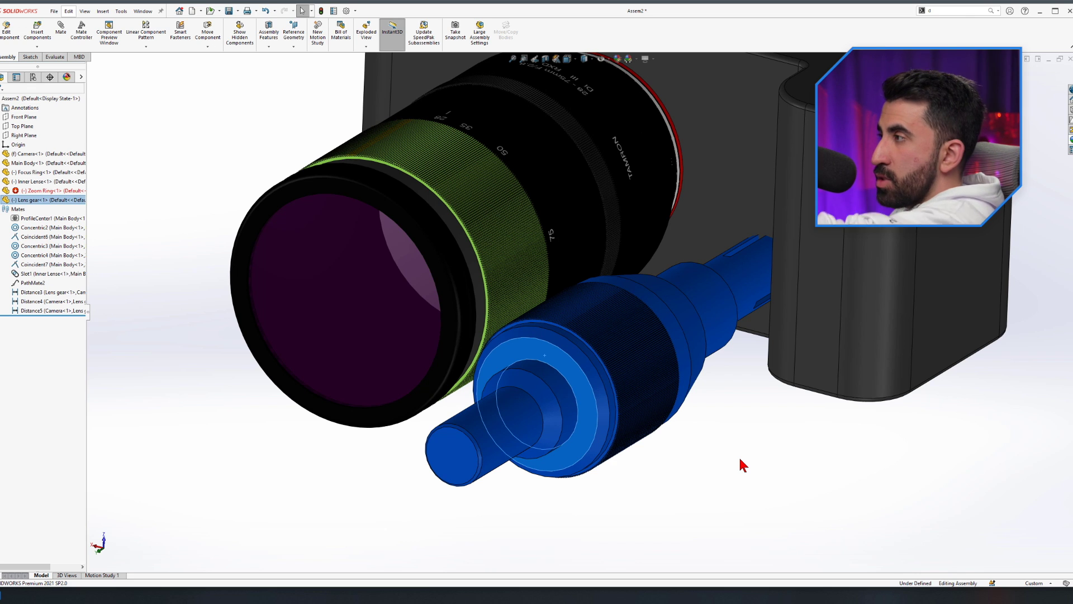
{"action": "left_click", "coordinate": [742, 465]}
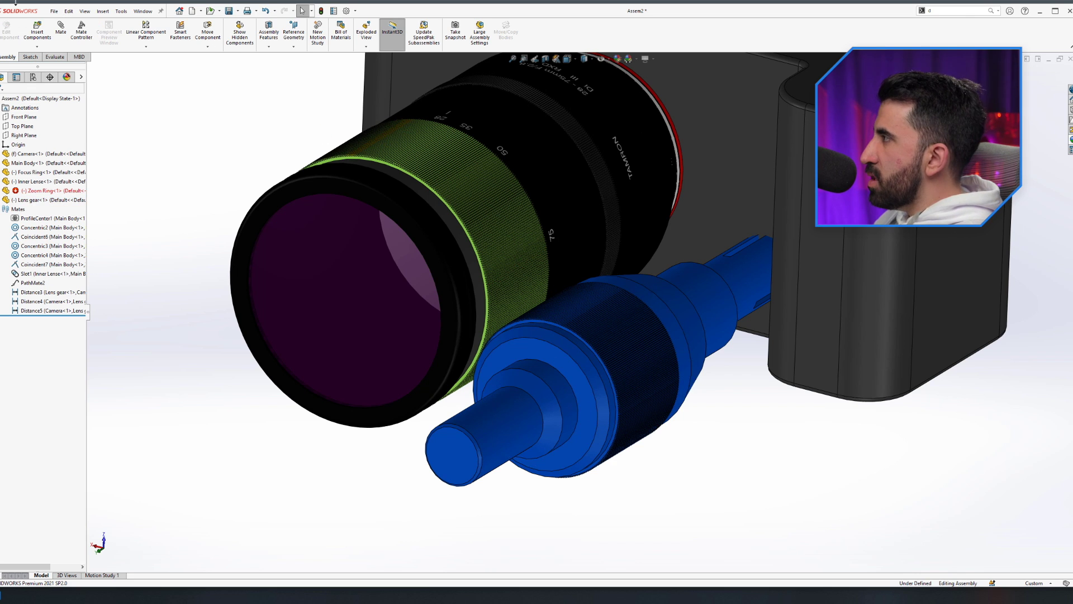
Start a mechanical gear mate and select a tooth edge on the lens gear as its first reference
{"action": "left_click", "coordinate": [61, 31]}
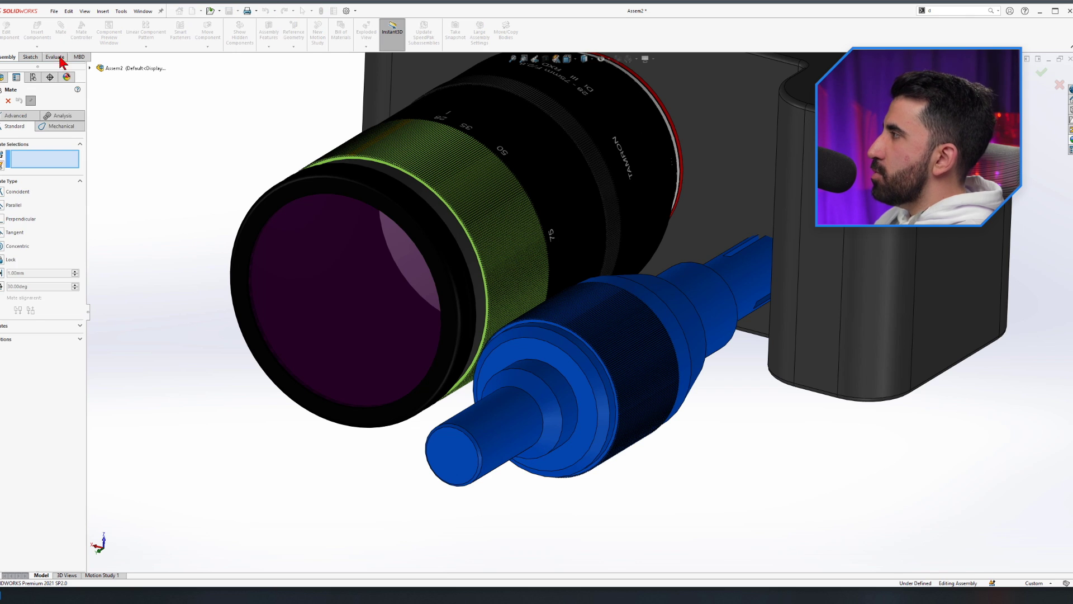
{"action": "left_click", "coordinate": [59, 128]}
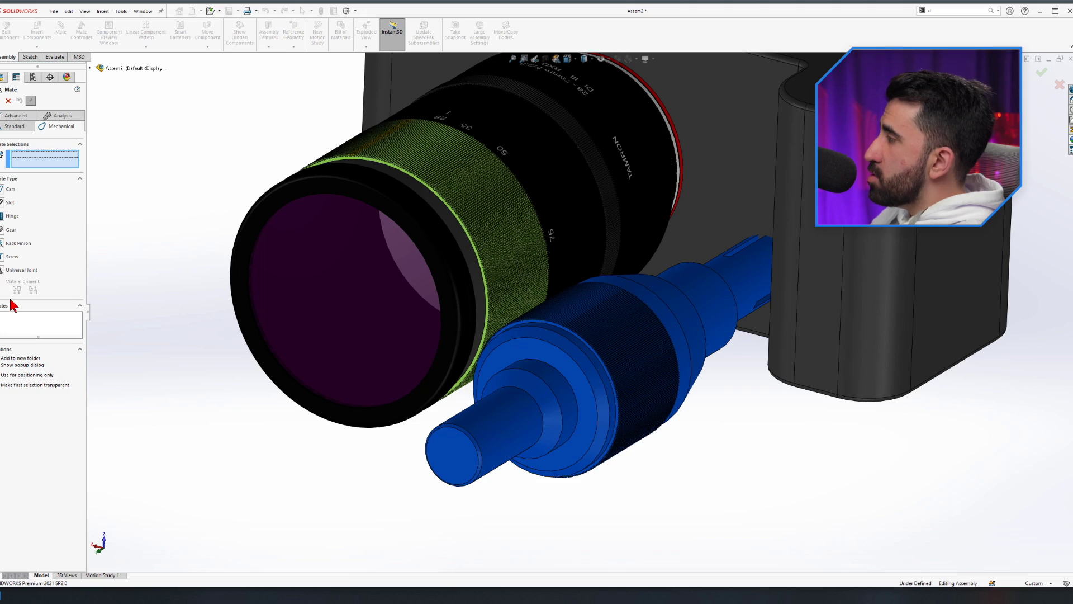
{"action": "left_click", "coordinate": [3, 231]}
{"action": "scroll", "coordinate": [547, 341], "scroll_direction": "down", "scroll_amount": 10}
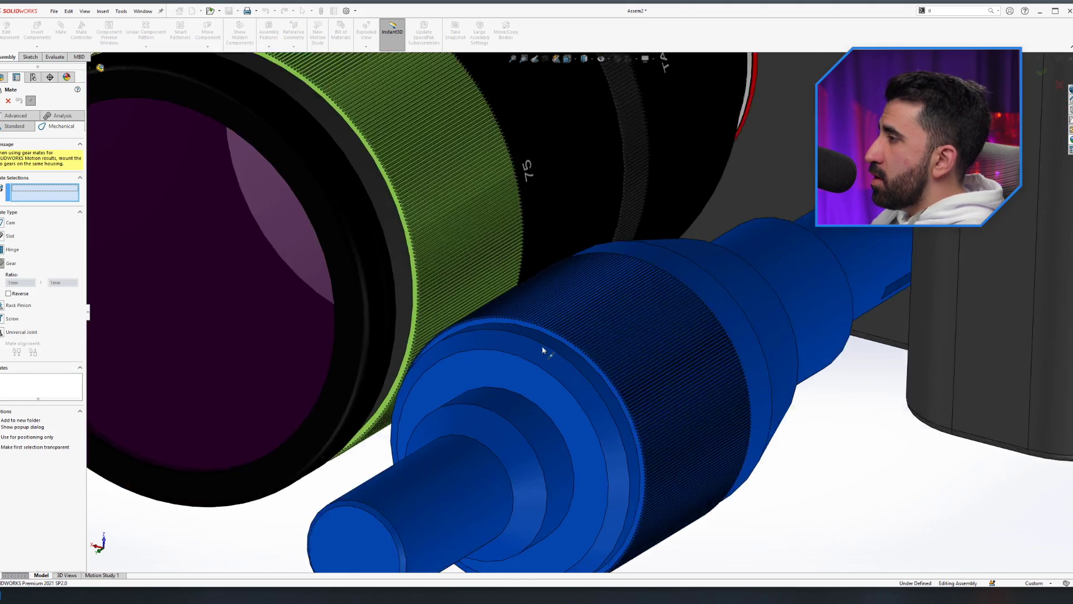
{"action": "scroll", "coordinate": [469, 274], "scroll_direction": "down", "scroll_amount": 5}
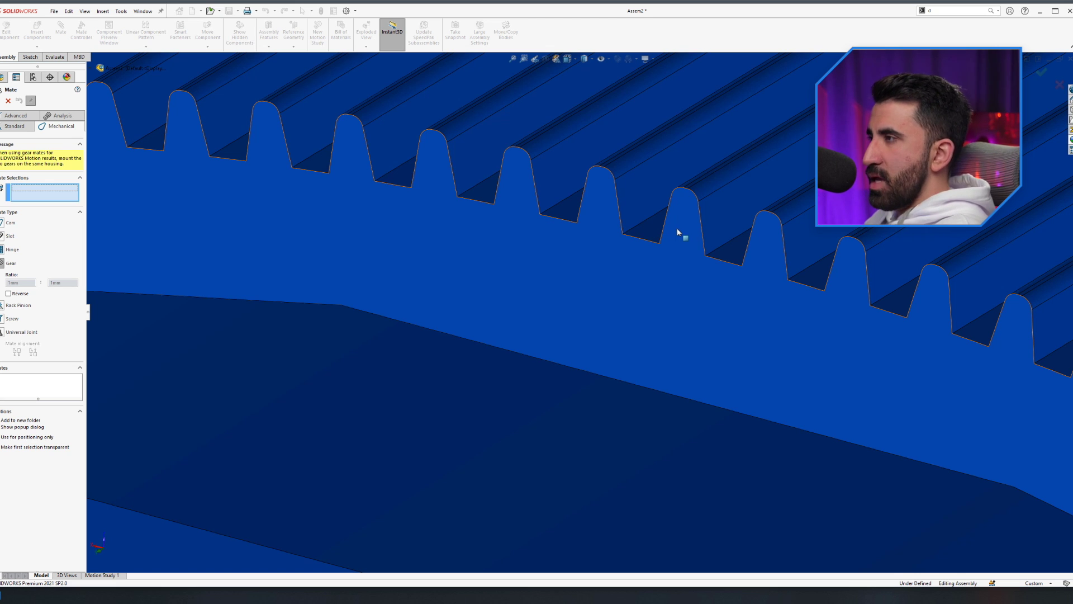
{"action": "left_click", "coordinate": [651, 244]}
{"action": "scroll", "coordinate": [662, 256], "scroll_direction": "up", "scroll_amount": 5}
Select a tooth edge on the zoom ring as the second reference and accept the reversed gear mate with a 31 mm to 50 mm ratio
{"action": "scroll", "coordinate": [433, 270], "scroll_direction": "down", "scroll_amount": 5}
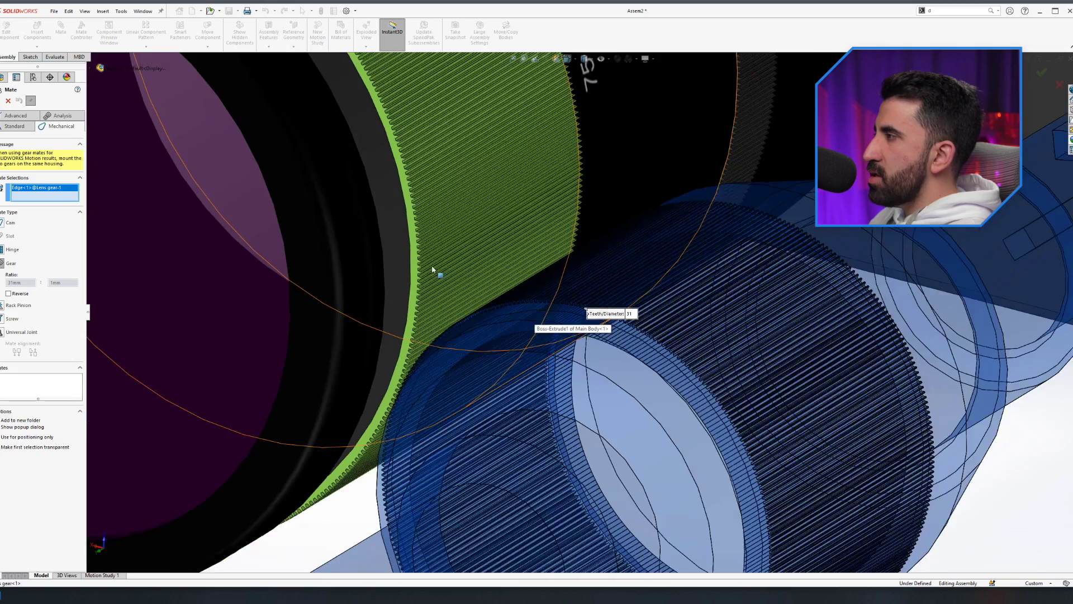
{"action": "scroll", "coordinate": [433, 270], "scroll_direction": "down", "scroll_amount": 4}
{"action": "scroll", "coordinate": [593, 178], "scroll_direction": "down", "scroll_amount": 3}
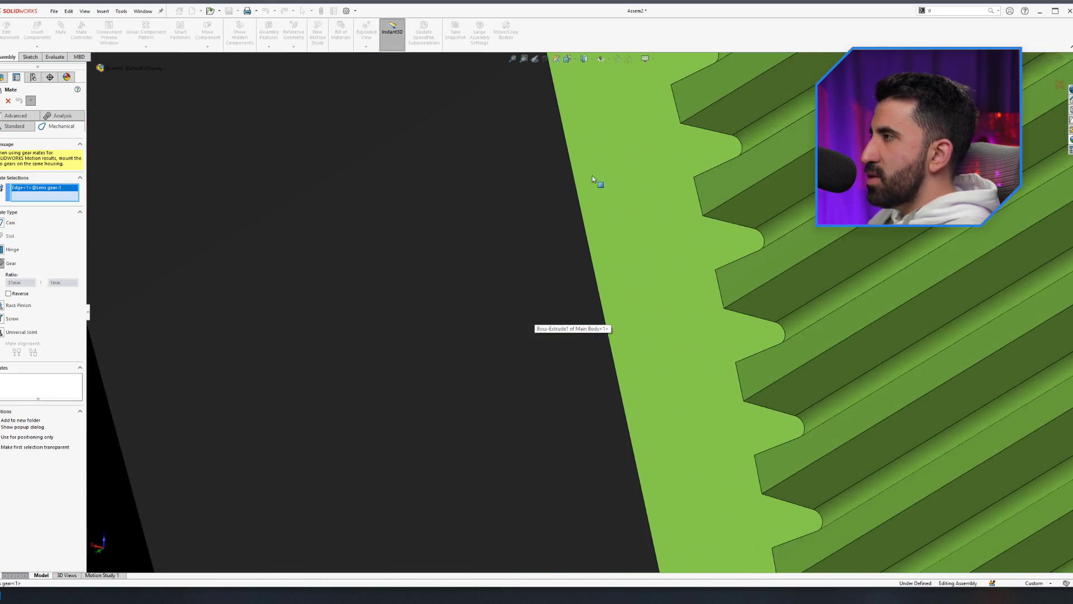
{"action": "left_click", "coordinate": [674, 110]}
{"action": "scroll", "coordinate": [721, 328], "scroll_direction": "up", "scroll_amount": 6}
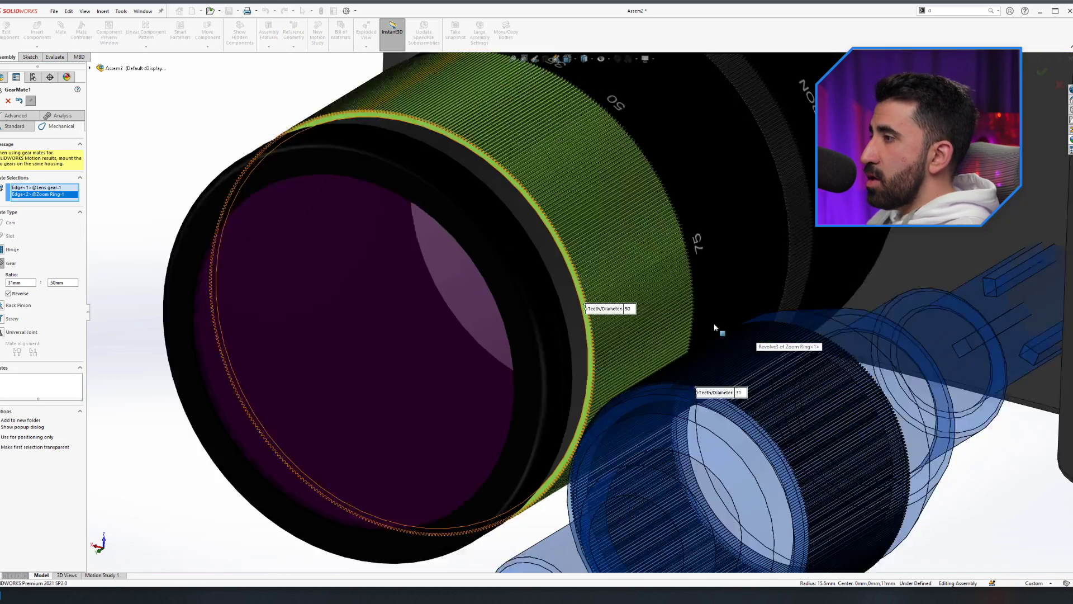
{"action": "scroll", "coordinate": [460, 336], "scroll_direction": "down", "scroll_amount": 5}
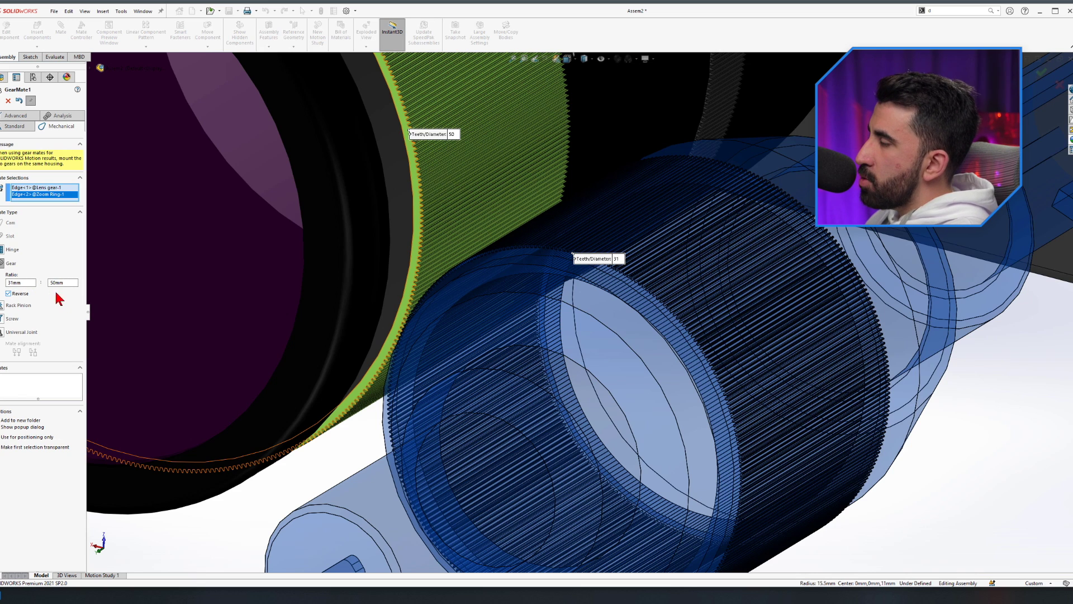
{"action": "scroll", "coordinate": [642, 350], "scroll_direction": "up", "scroll_amount": 4}
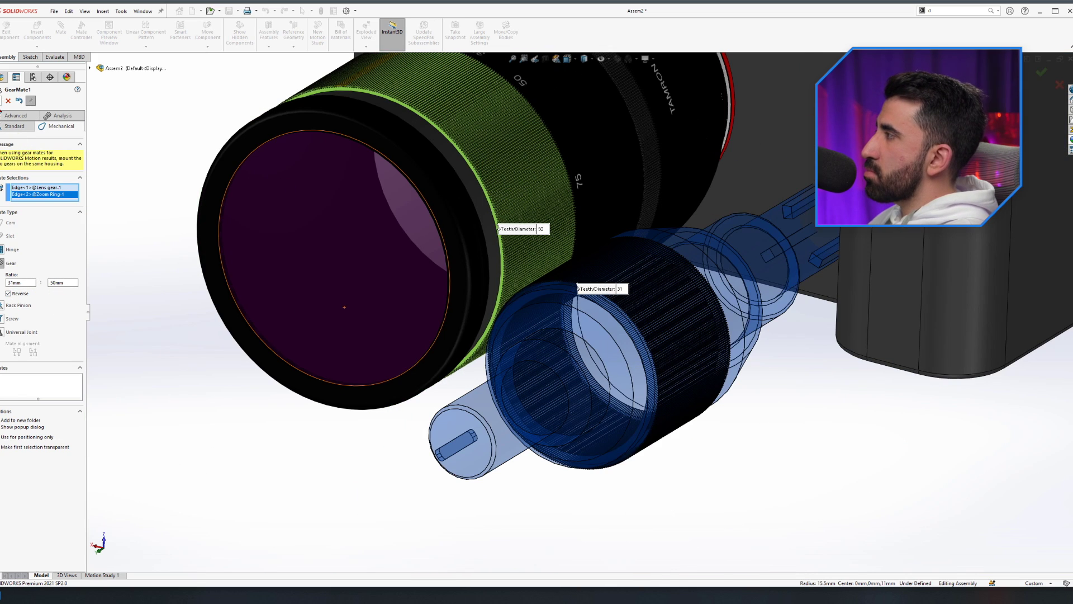
{"action": "left_click", "coordinate": [2, 101]}
{"action": "left_click", "coordinate": [8, 100]}
Turn the lens gear to test the gear mate and inspect how its teeth engage with the zoom ring
{"action": "scroll", "coordinate": [508, 265], "scroll_direction": "down", "scroll_amount": 2}
{"action": "scroll", "coordinate": [662, 391], "scroll_direction": "down", "scroll_amount": 3}
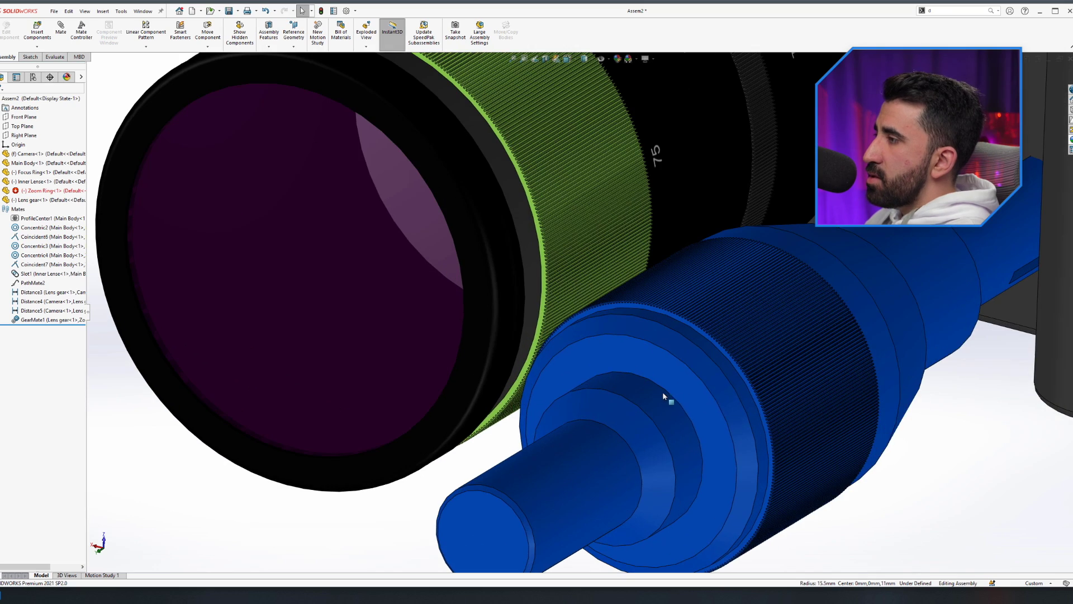
{"action": "left_click_drag", "start_coordinate": [631, 345], "coordinate": [558, 364]}
{"action": "scroll", "coordinate": [553, 361], "scroll_direction": "down", "scroll_amount": 8}
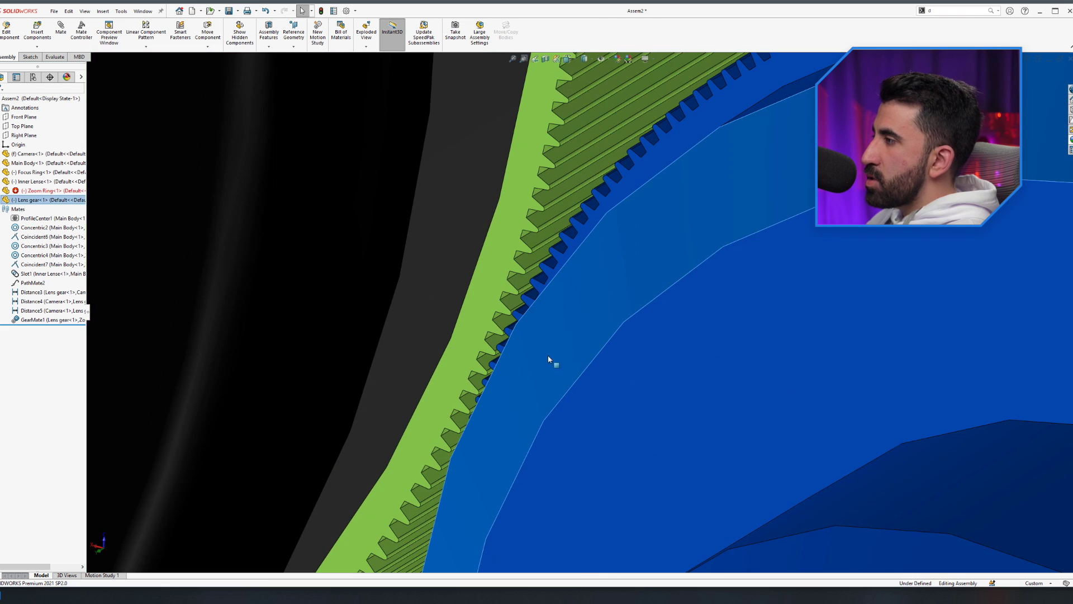
{"action": "mouse_move", "coordinate": [613, 295]}
{"action": "left_mouse_down"}
{"action": "mouse_move", "coordinate": [555, 318]}
{"action": "mouse_move", "coordinate": [640, 290]}
{"action": "mouse_move", "coordinate": [589, 294]}
{"action": "mouse_move", "coordinate": [575, 307]}
{"action": "mouse_move", "coordinate": [659, 283]}
{"action": "mouse_move", "coordinate": [559, 311]}
{"action": "mouse_move", "coordinate": [608, 296]}
{"action": "left_mouse_up"}
{"action": "key", "text": "Escape"}
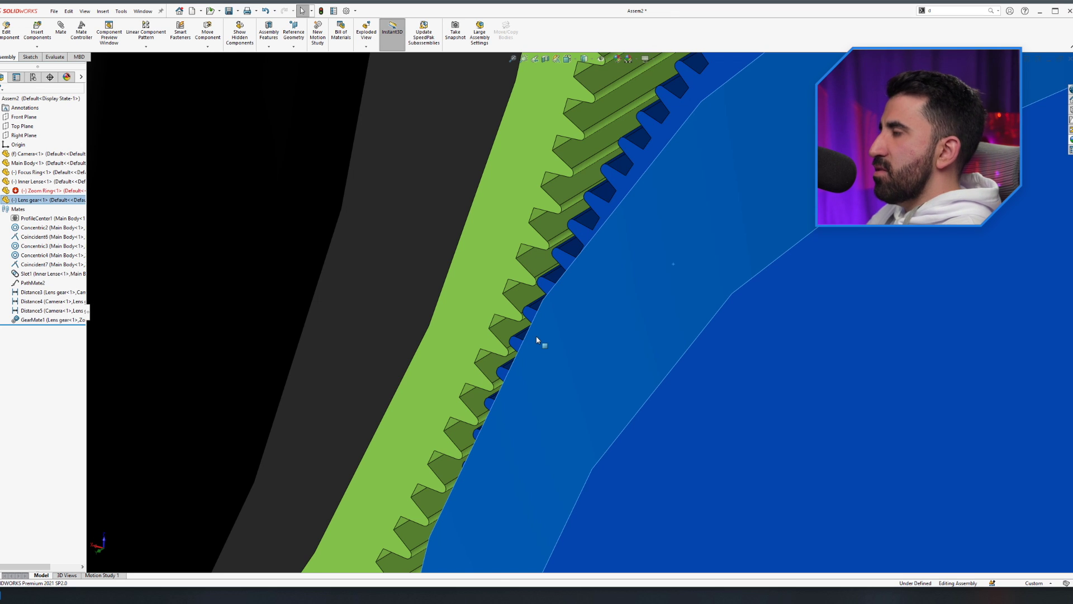
{"action": "scroll", "coordinate": [565, 327], "scroll_direction": "down", "scroll_amount": 10}
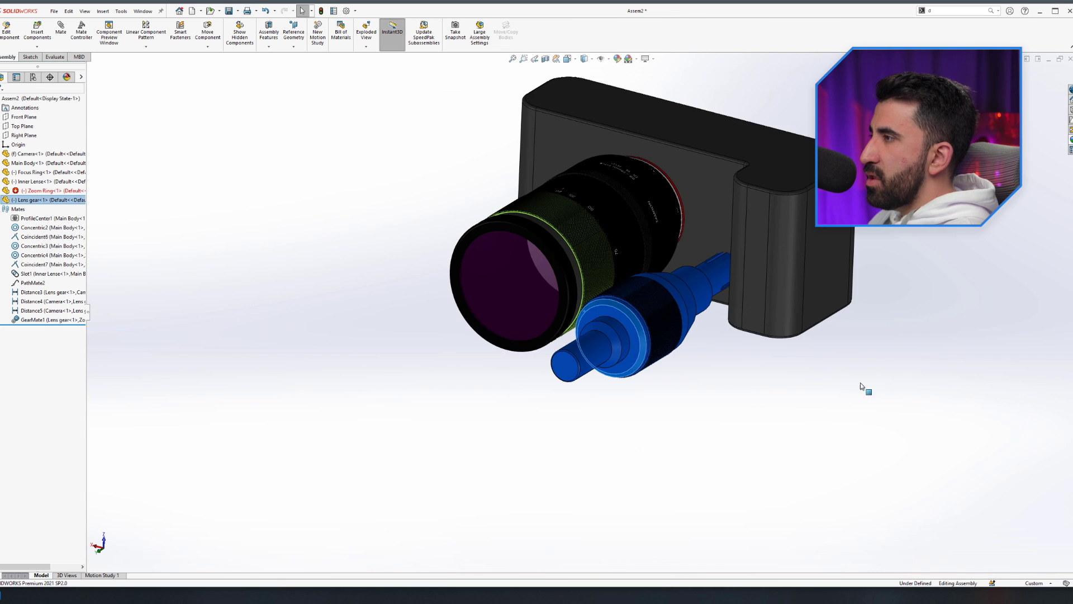
{"action": "scroll", "coordinate": [634, 255], "scroll_direction": "up", "scroll_amount": 3}
{"action": "scroll", "coordinate": [634, 255], "scroll_direction": "down", "scroll_amount": 5}
{"action": "scroll", "coordinate": [639, 203], "scroll_direction": "up", "scroll_amount": 8}
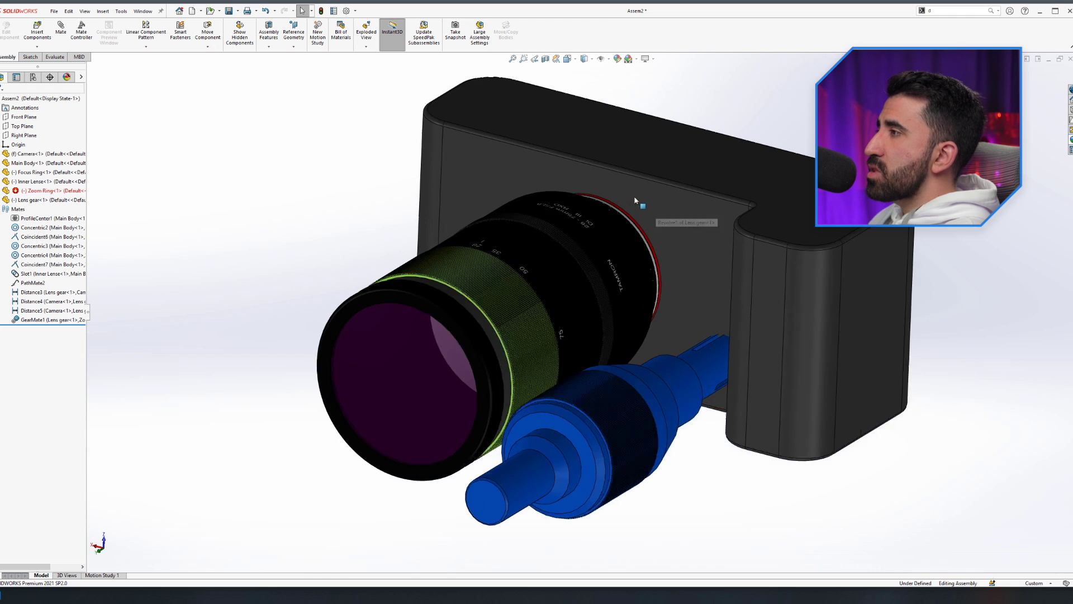
{"action": "middle_click_drag", "start_coordinate": [672, 319], "coordinate": [660, 344]}
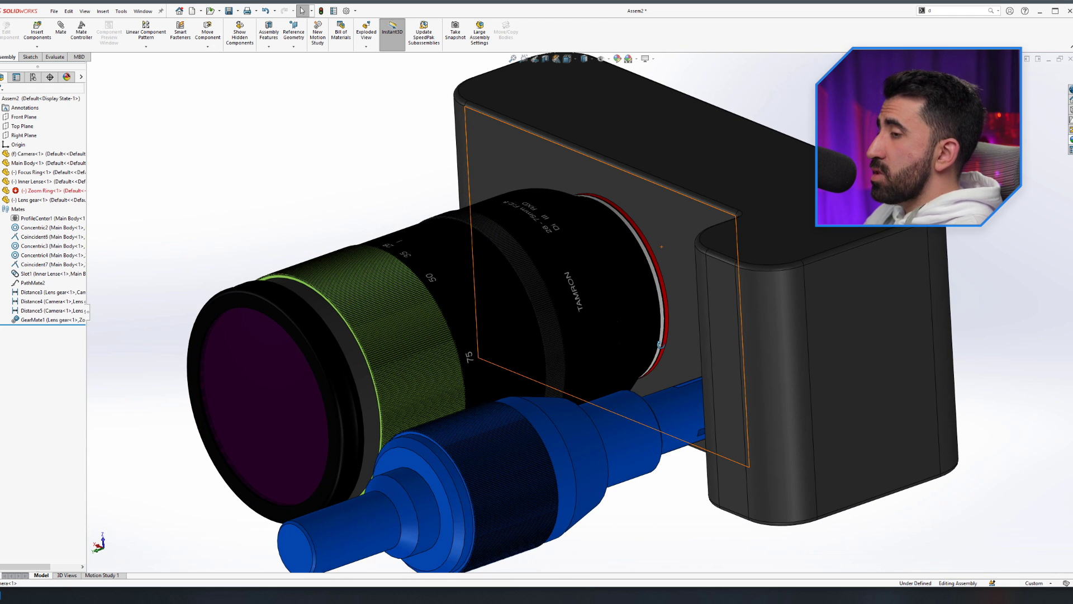